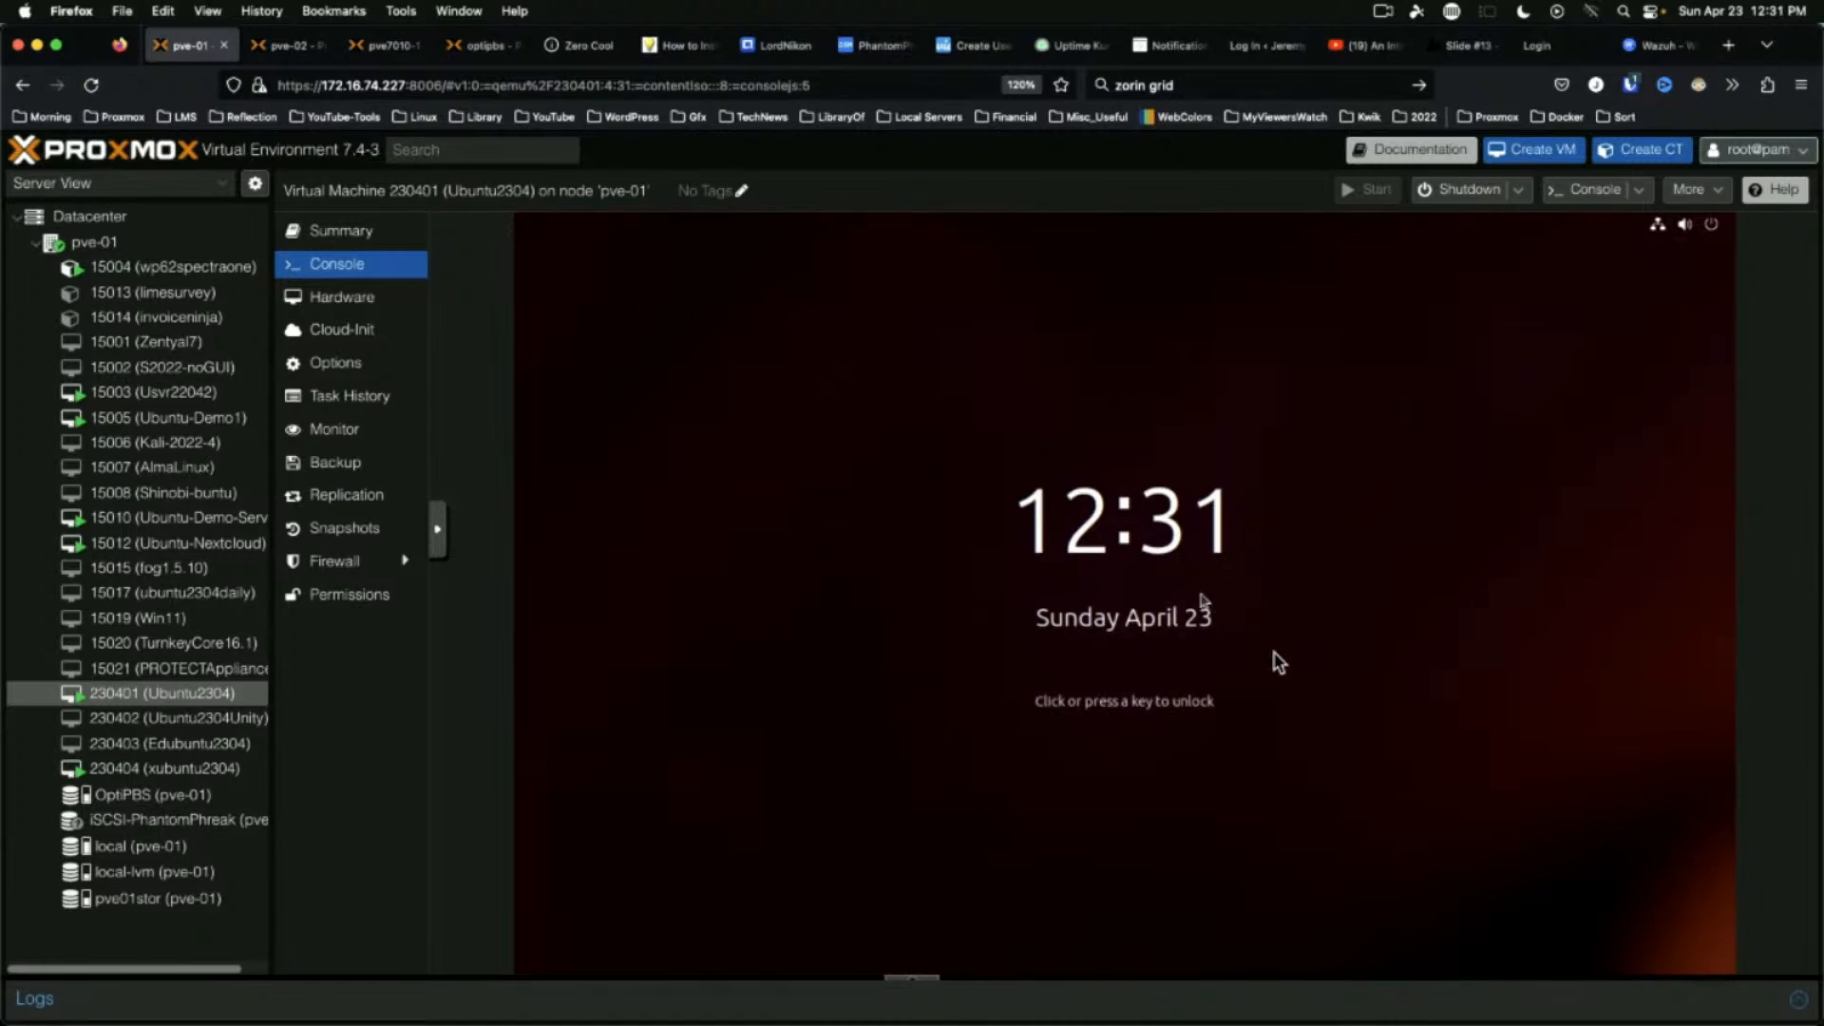
Unlock the GNOME session with the account password and choose Remind Me Later for software updates
{"action": "left_click", "coordinate": [869, 522]}
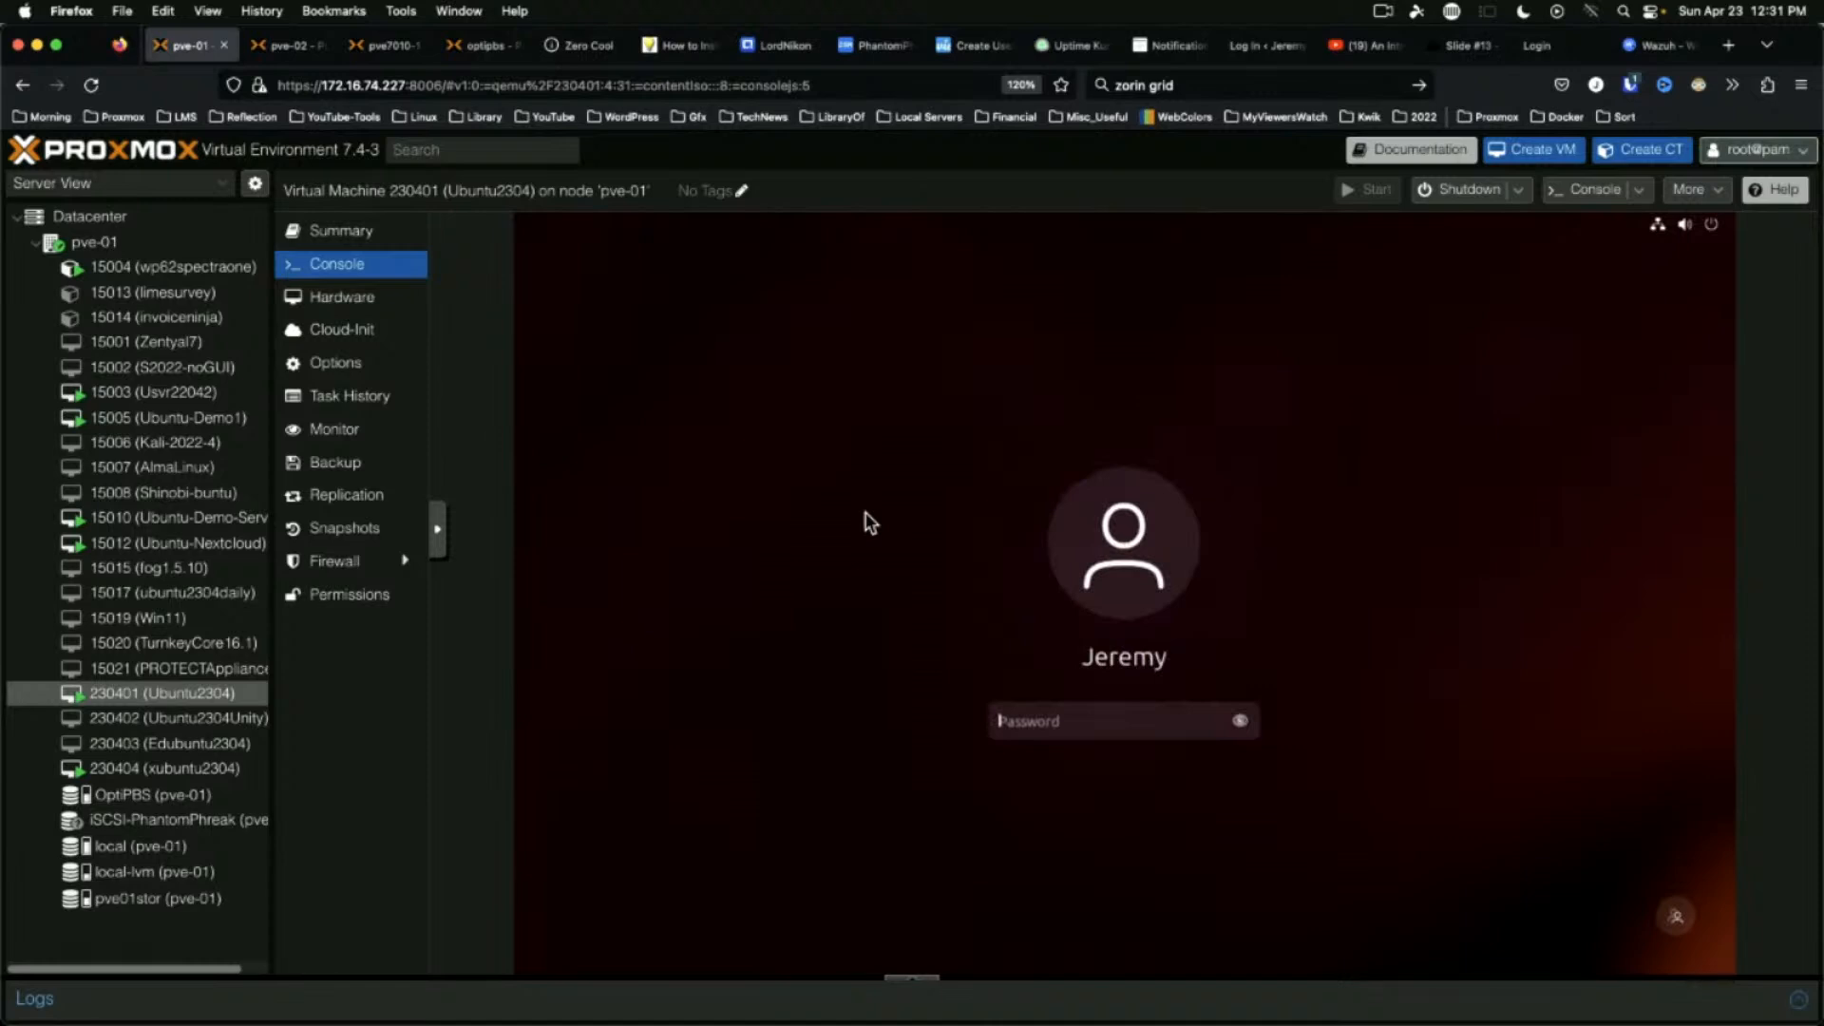
{"action": "type", "text": "••••••••••"}
{"action": "key", "text": "Return"}
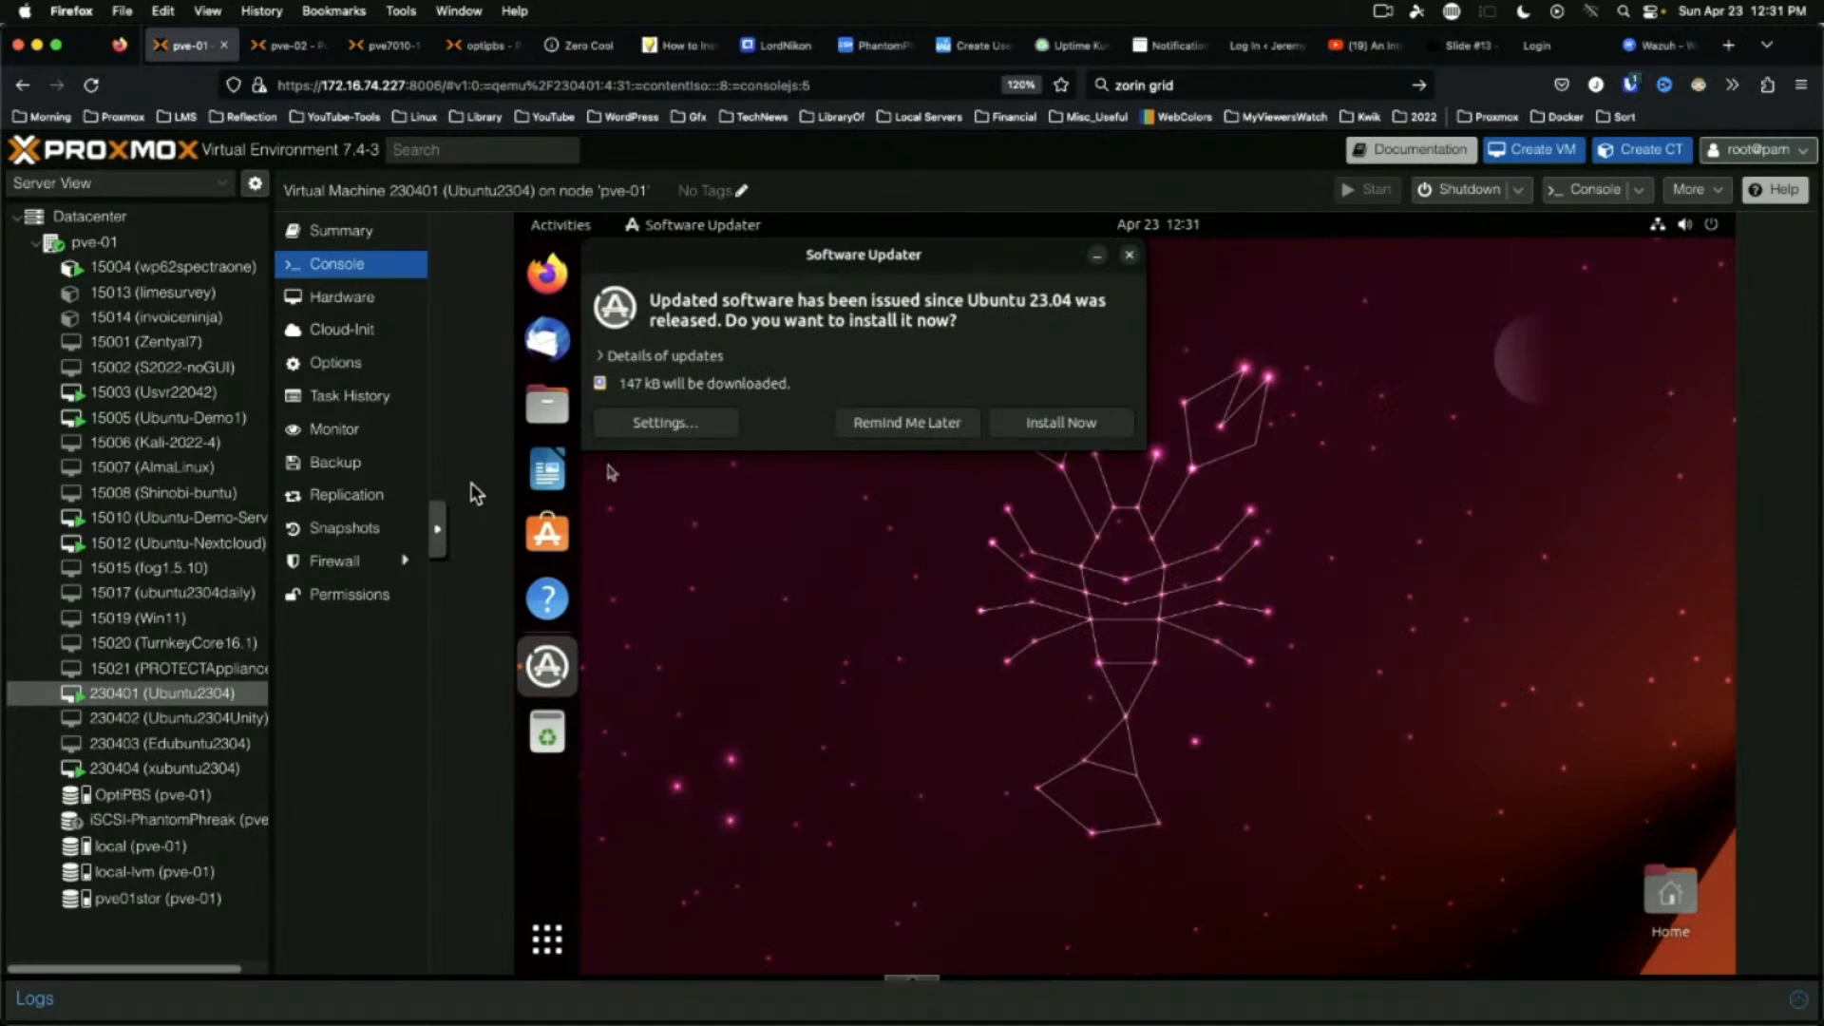
{"action": "left_click", "coordinate": [866, 423]}
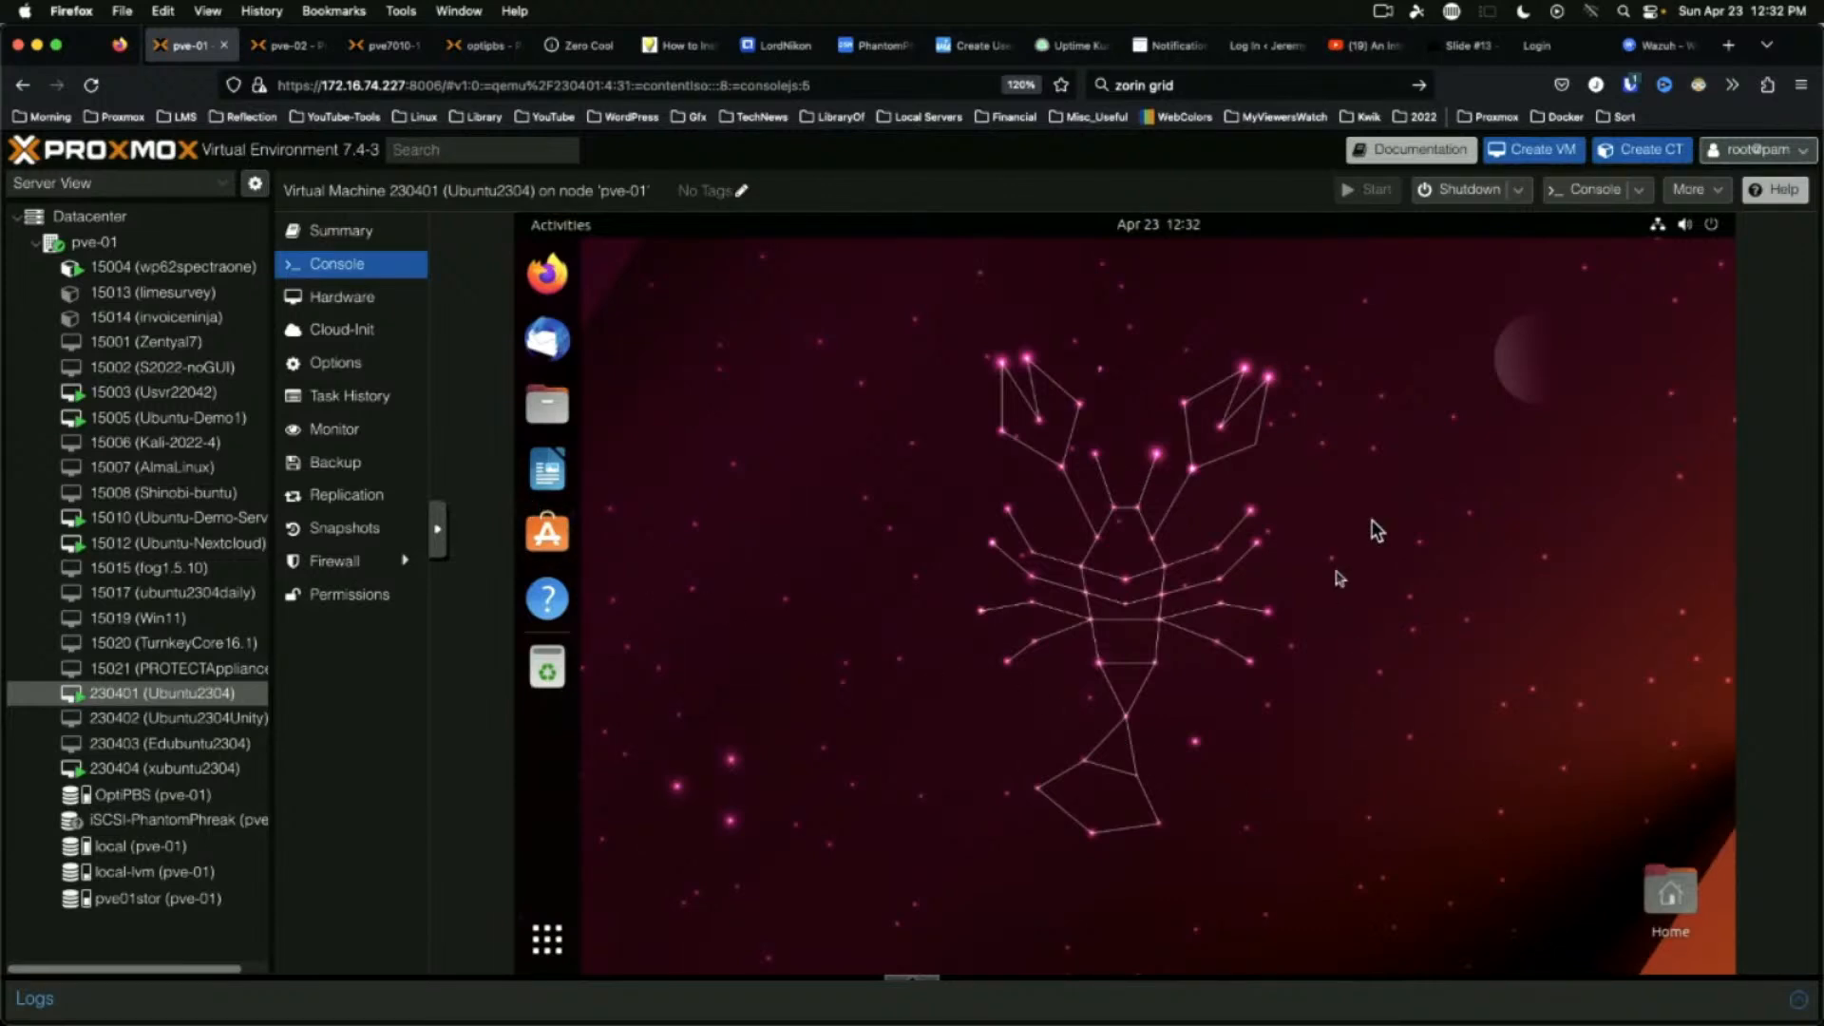
Switch off Show Personal folder on the Ubuntu Desktop settings page, then close Settings
{"action": "left_click", "coordinate": [1708, 228]}
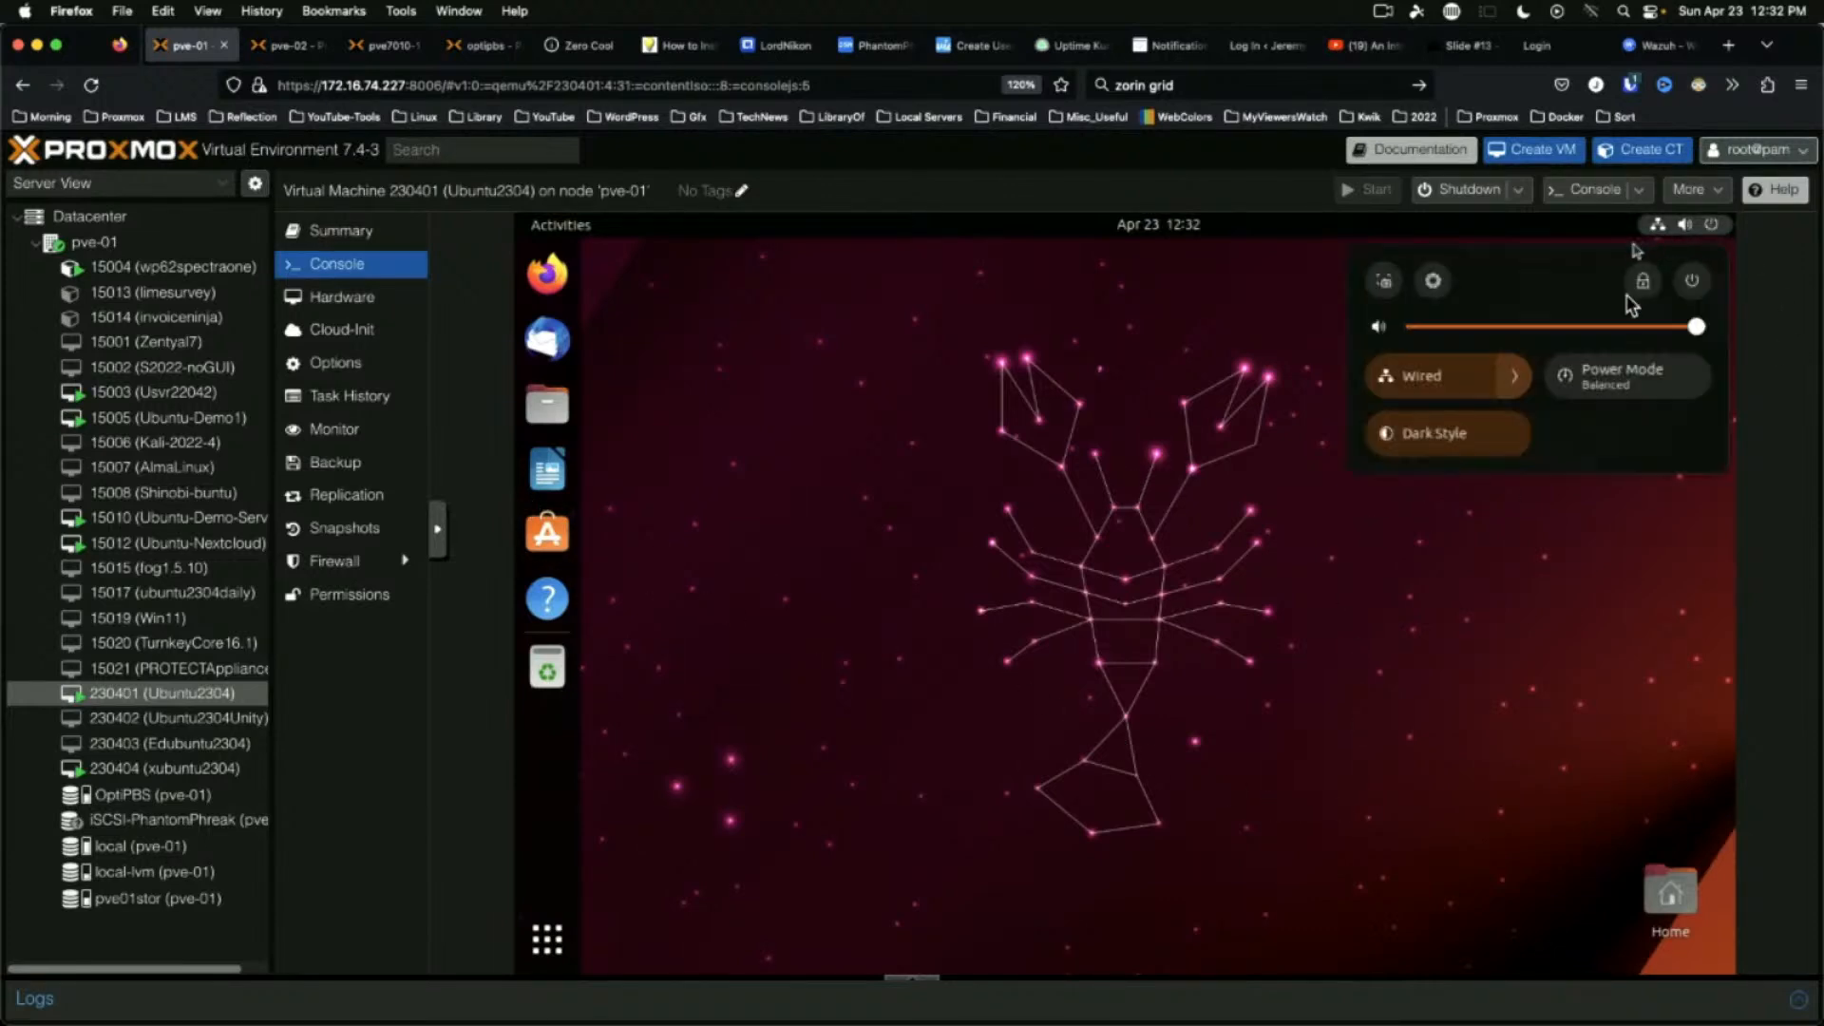
{"action": "left_click", "coordinate": [1435, 281]}
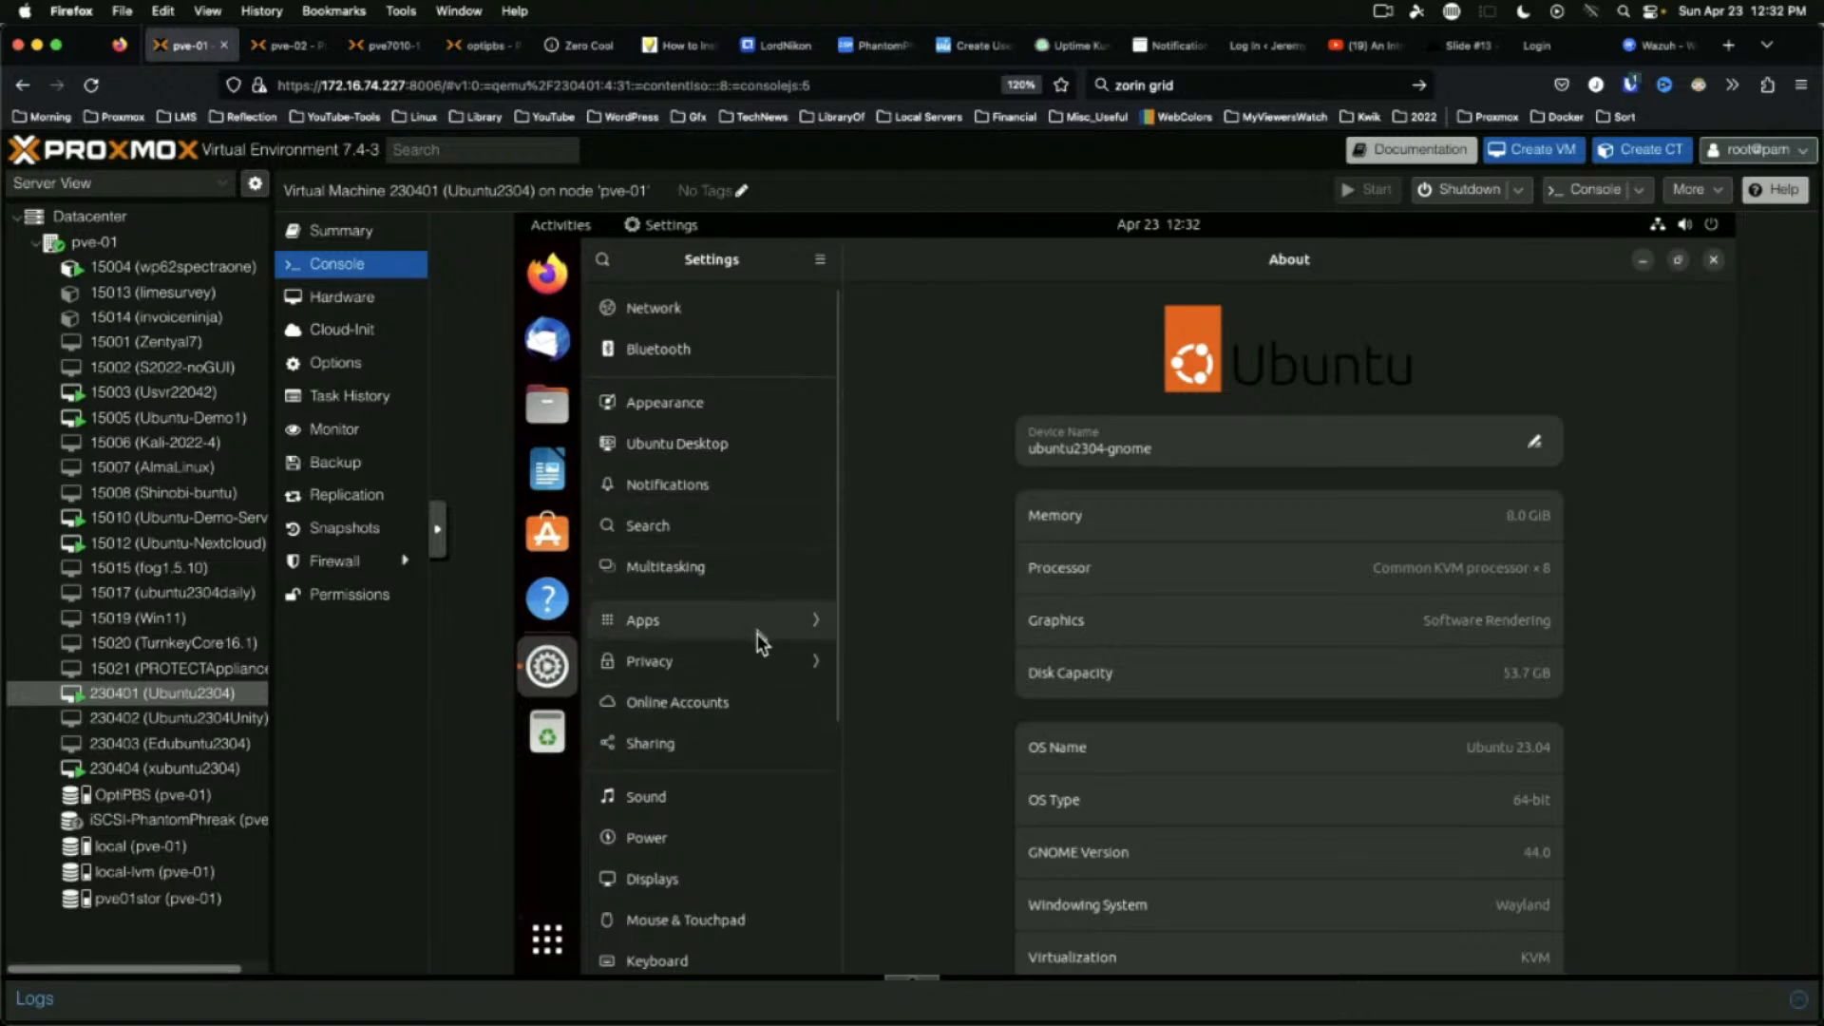
{"action": "left_click", "coordinate": [719, 443]}
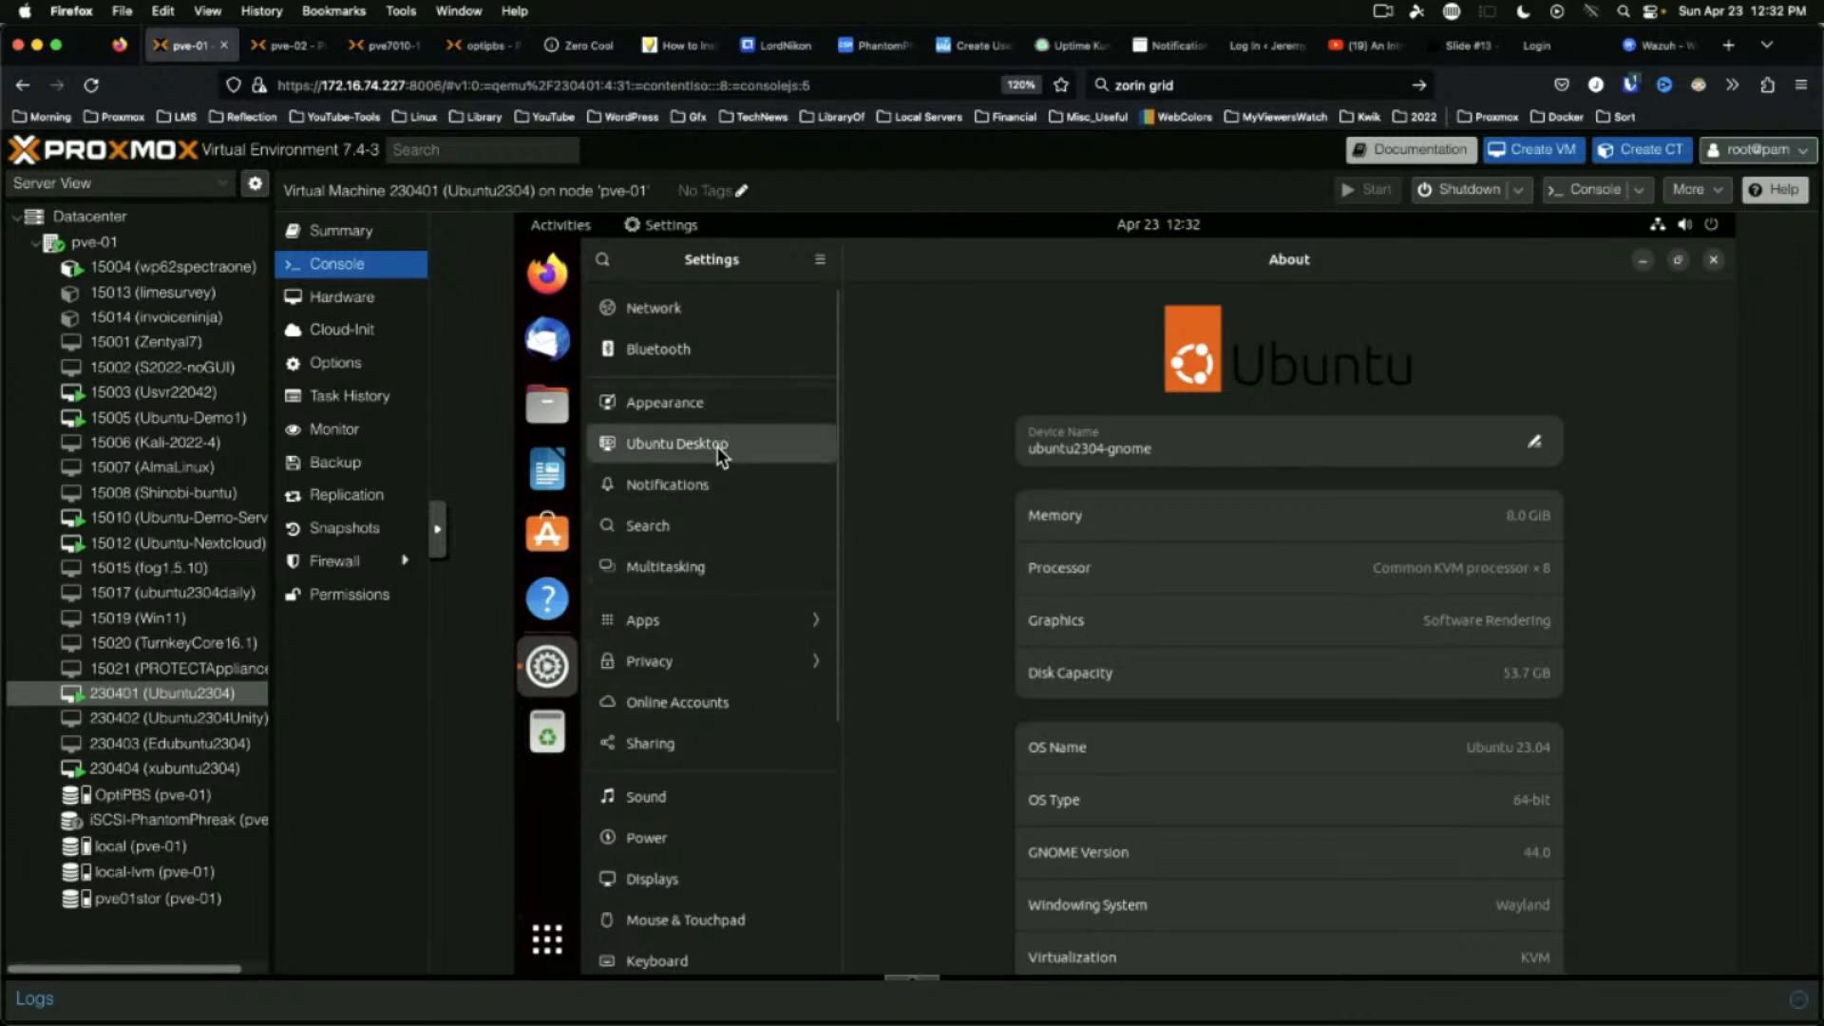
{"action": "left_click", "coordinate": [1530, 476]}
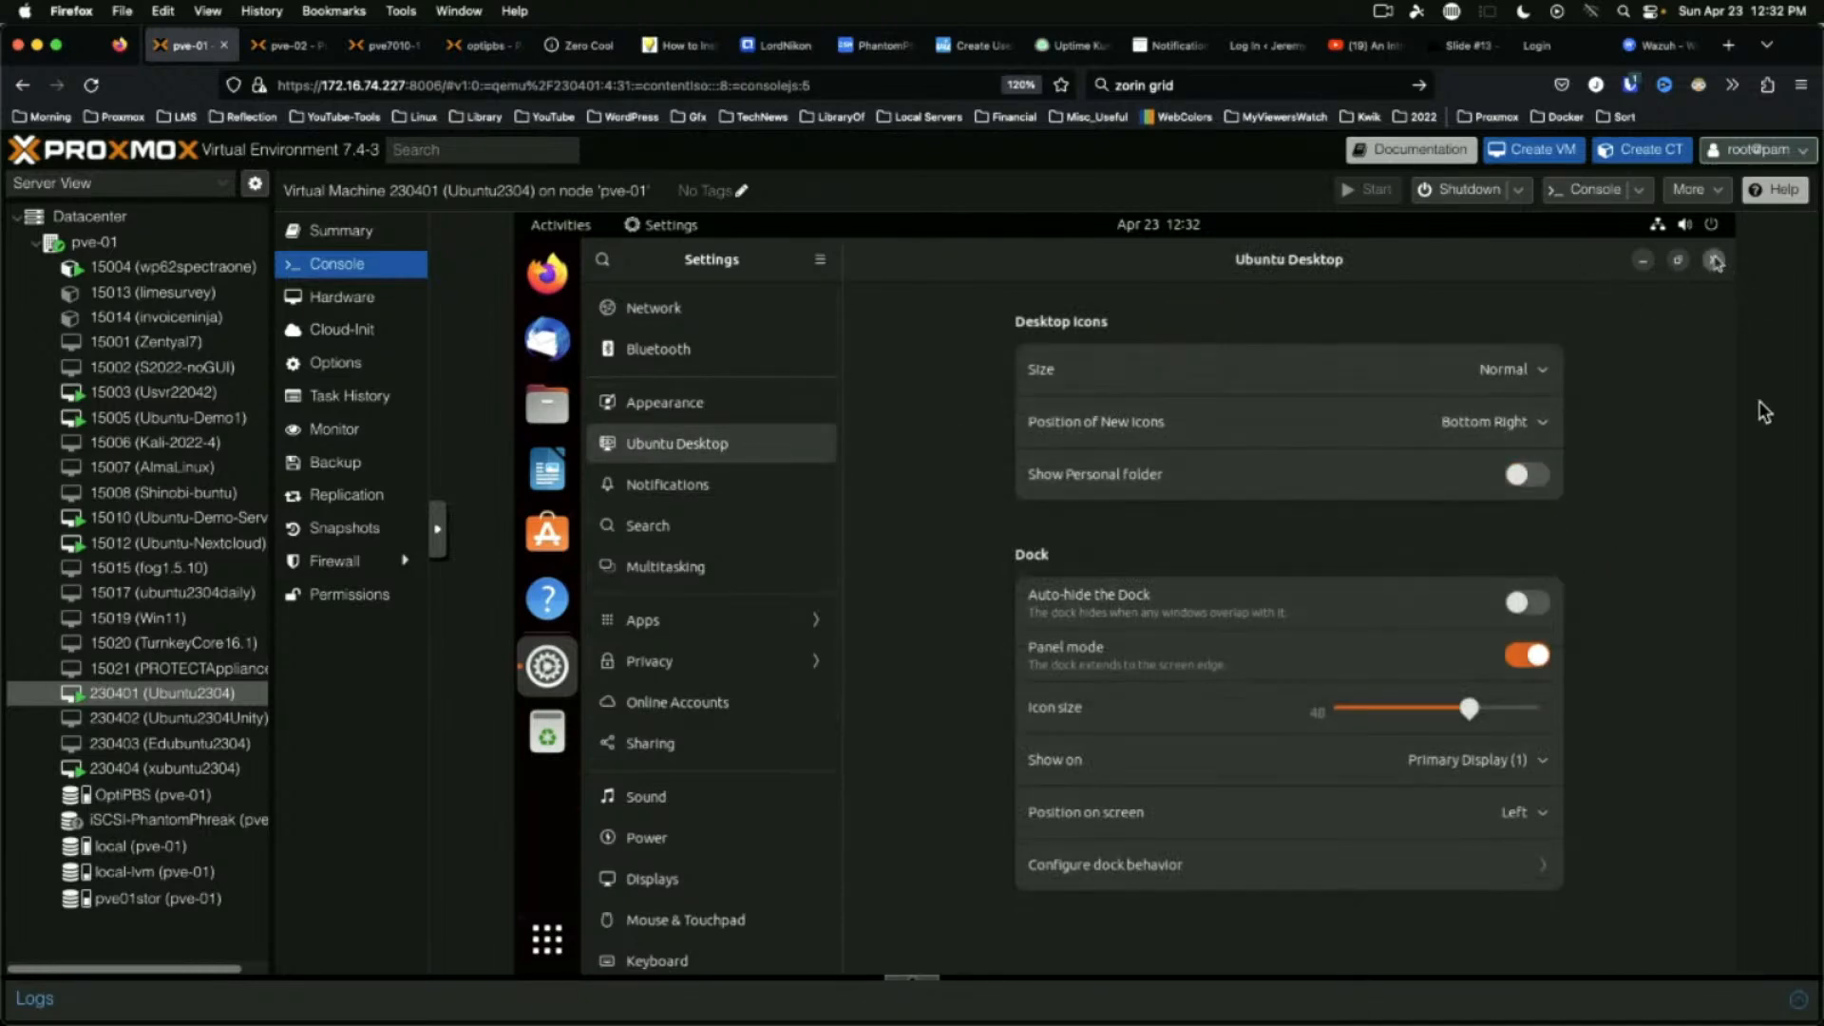
{"action": "left_click", "coordinate": [1714, 259]}
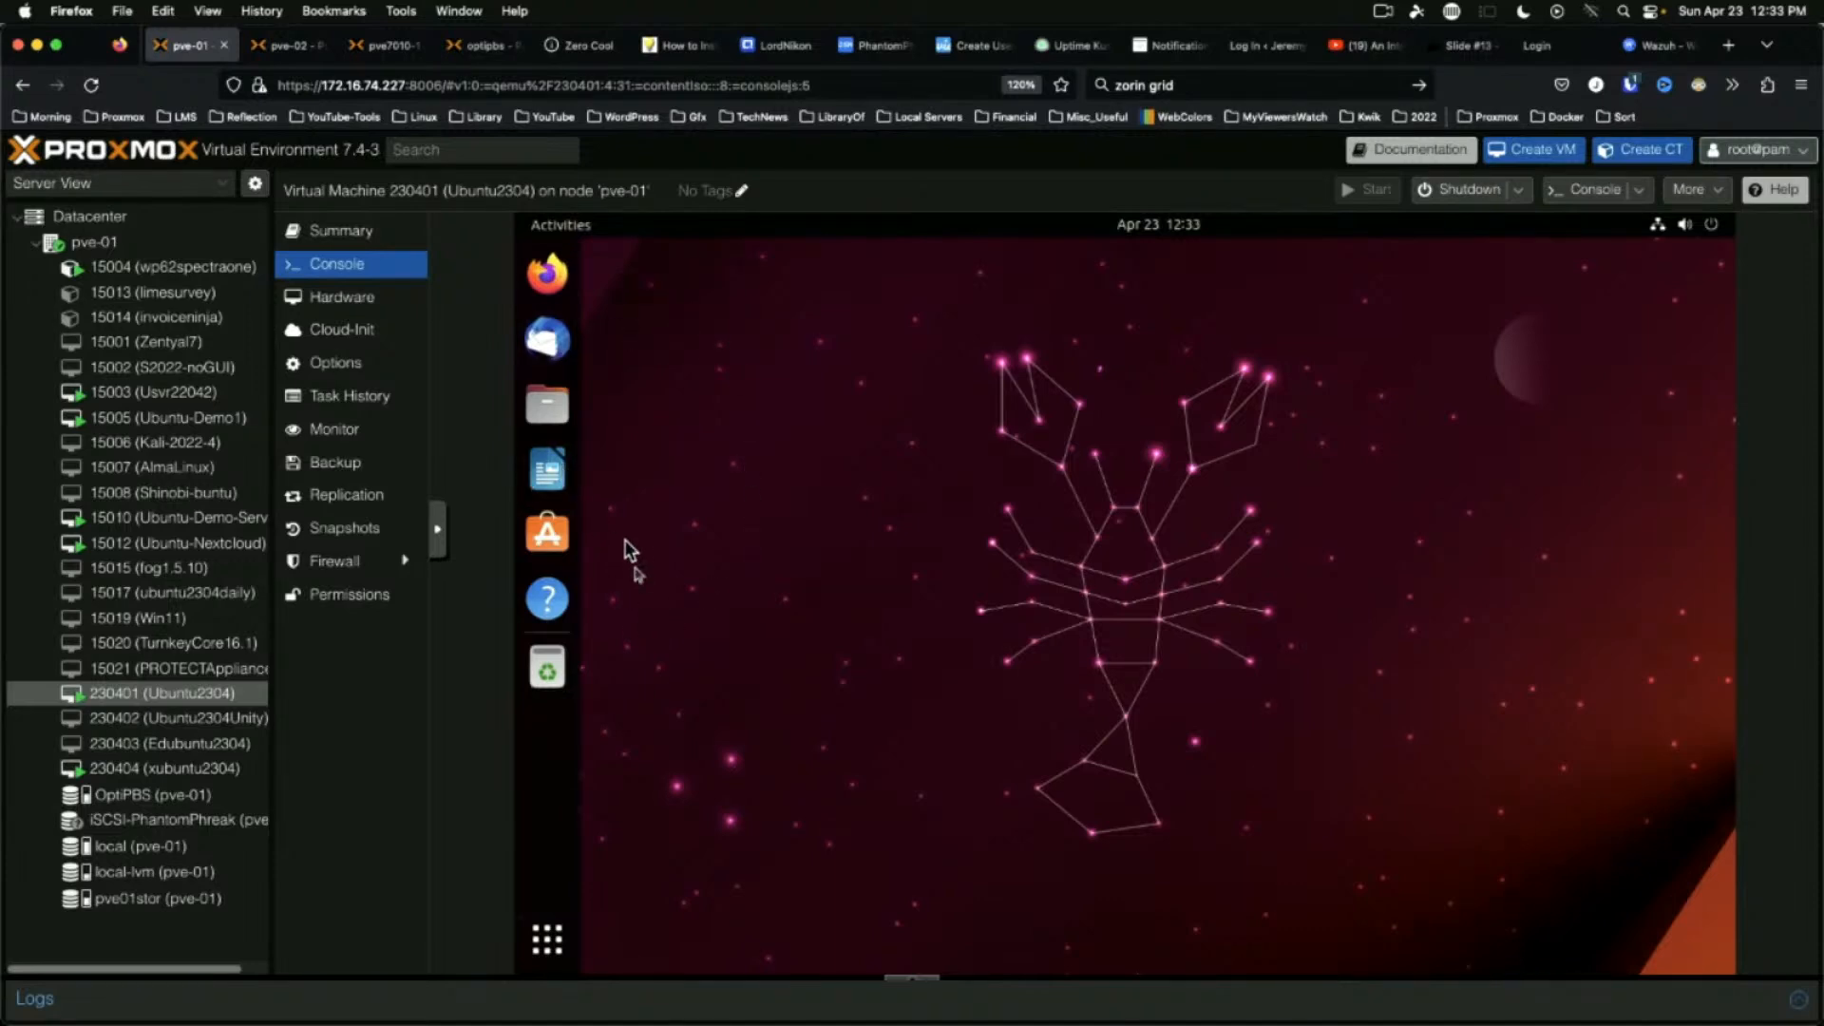
{"action": "left_click", "coordinate": [547, 404]}
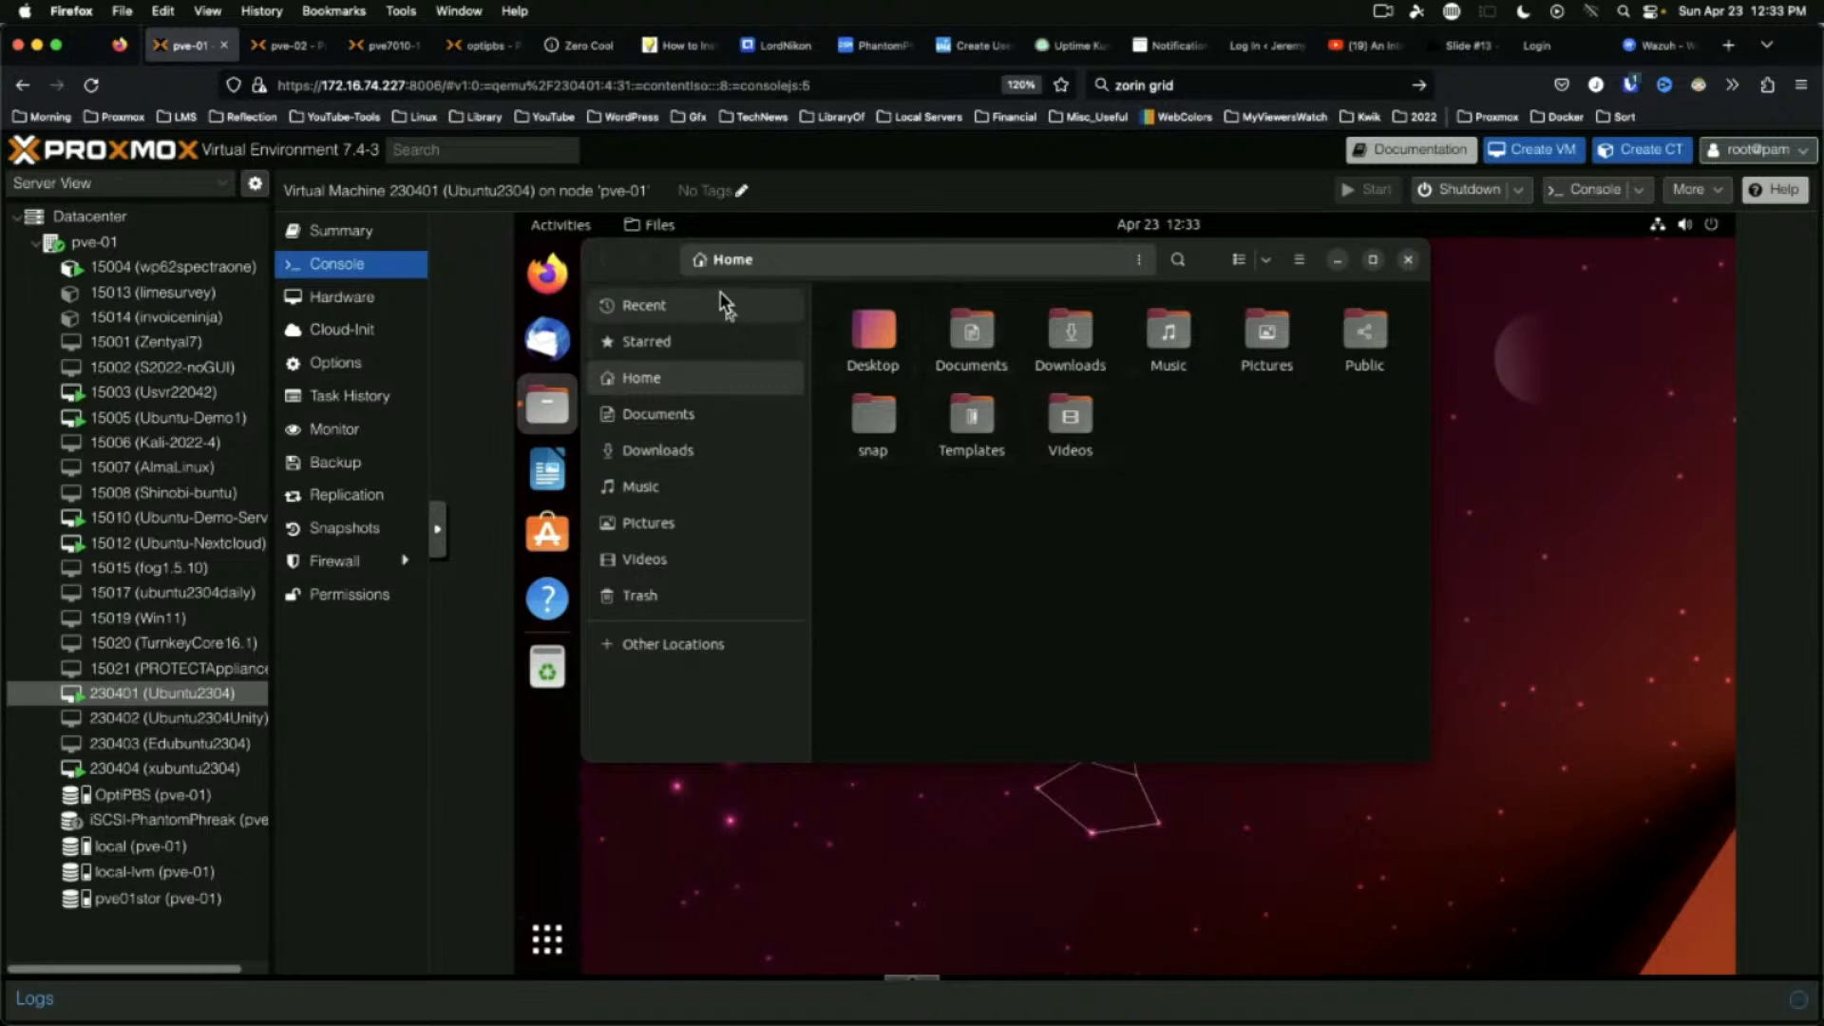
{"action": "left_click_drag", "start_coordinate": [667, 255], "coordinate": [791, 403]}
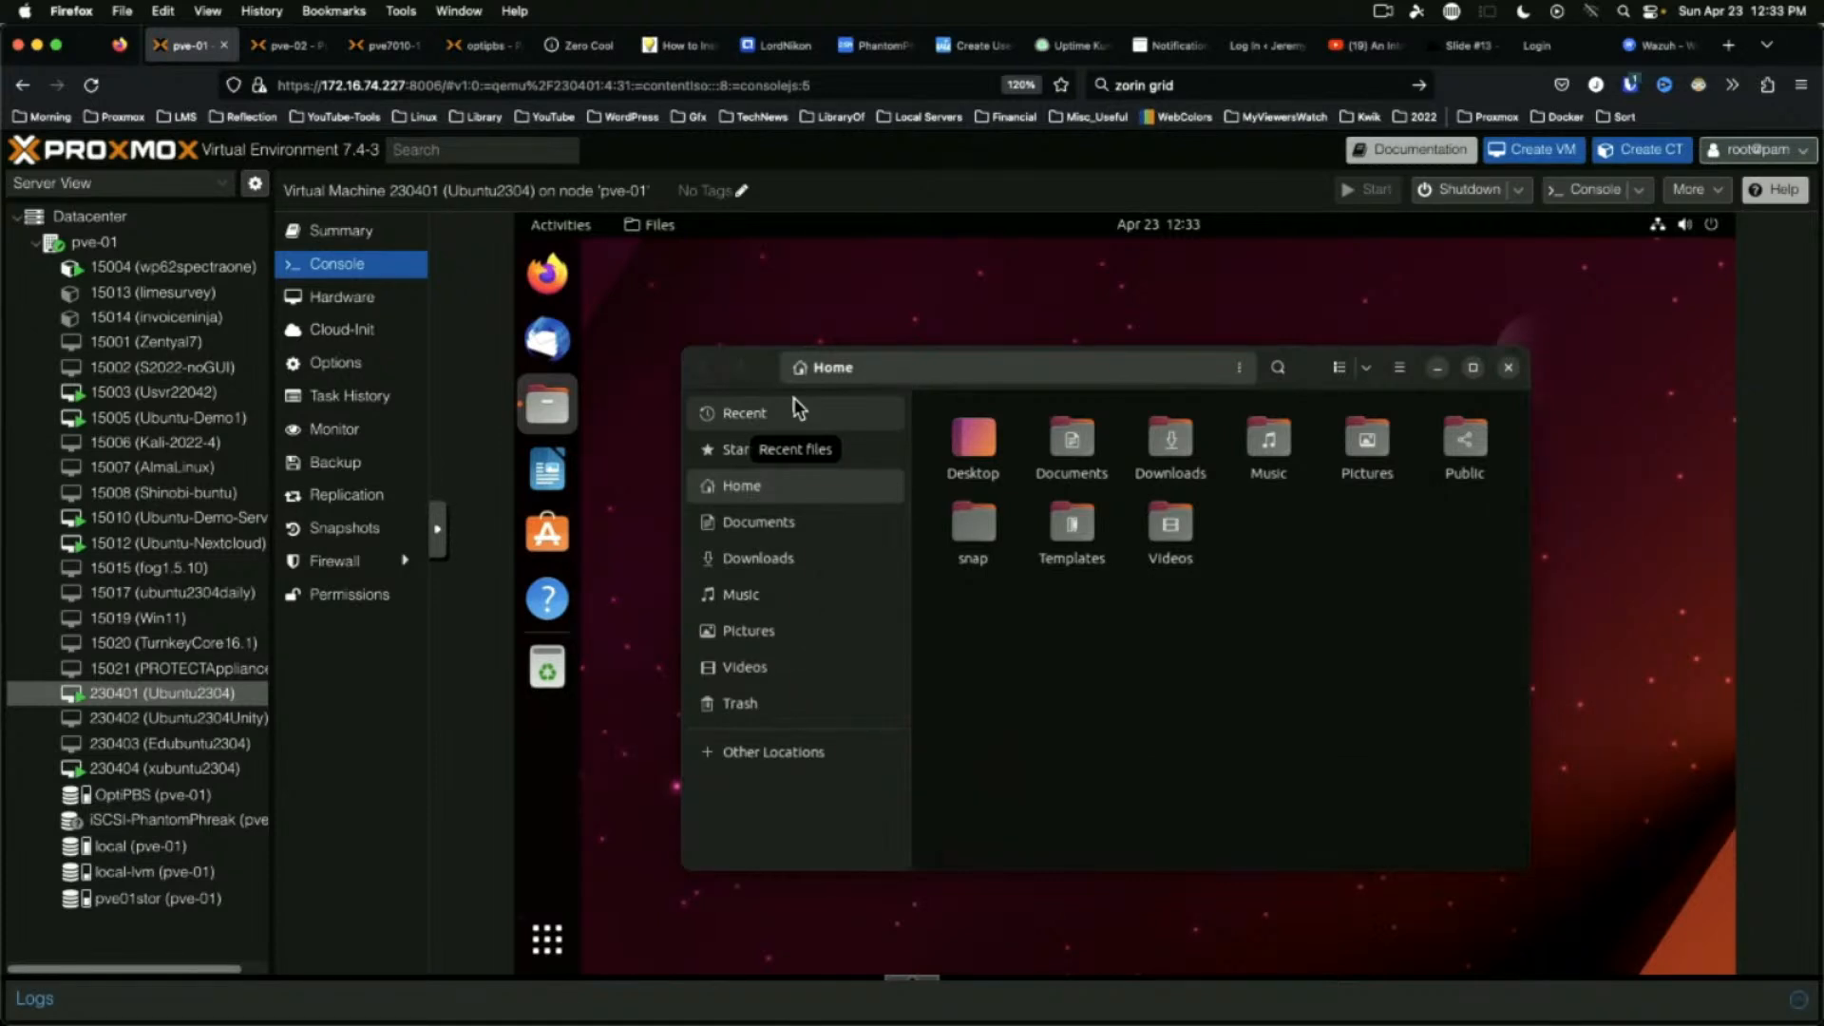
{"action": "left_click", "coordinate": [1511, 370]}
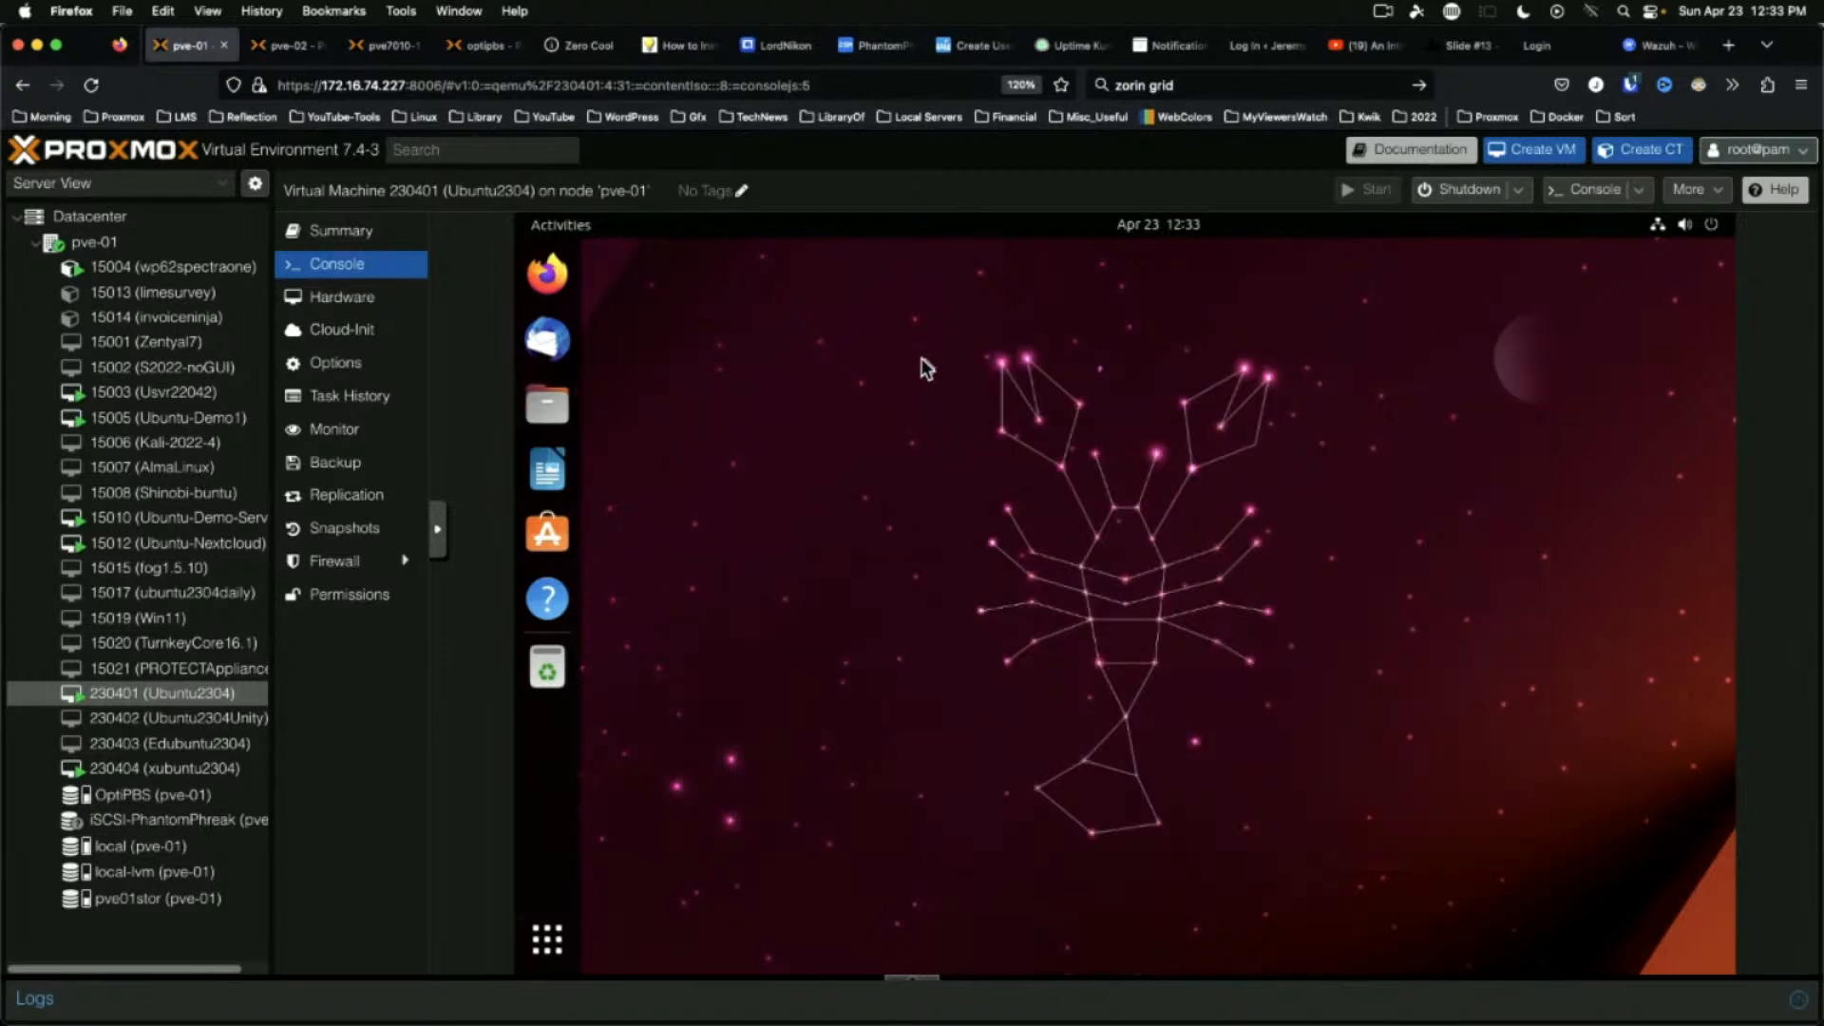
Toggle Dark Style off and back on, then set Power Mode to Power Saver
{"action": "left_click", "coordinate": [1716, 224]}
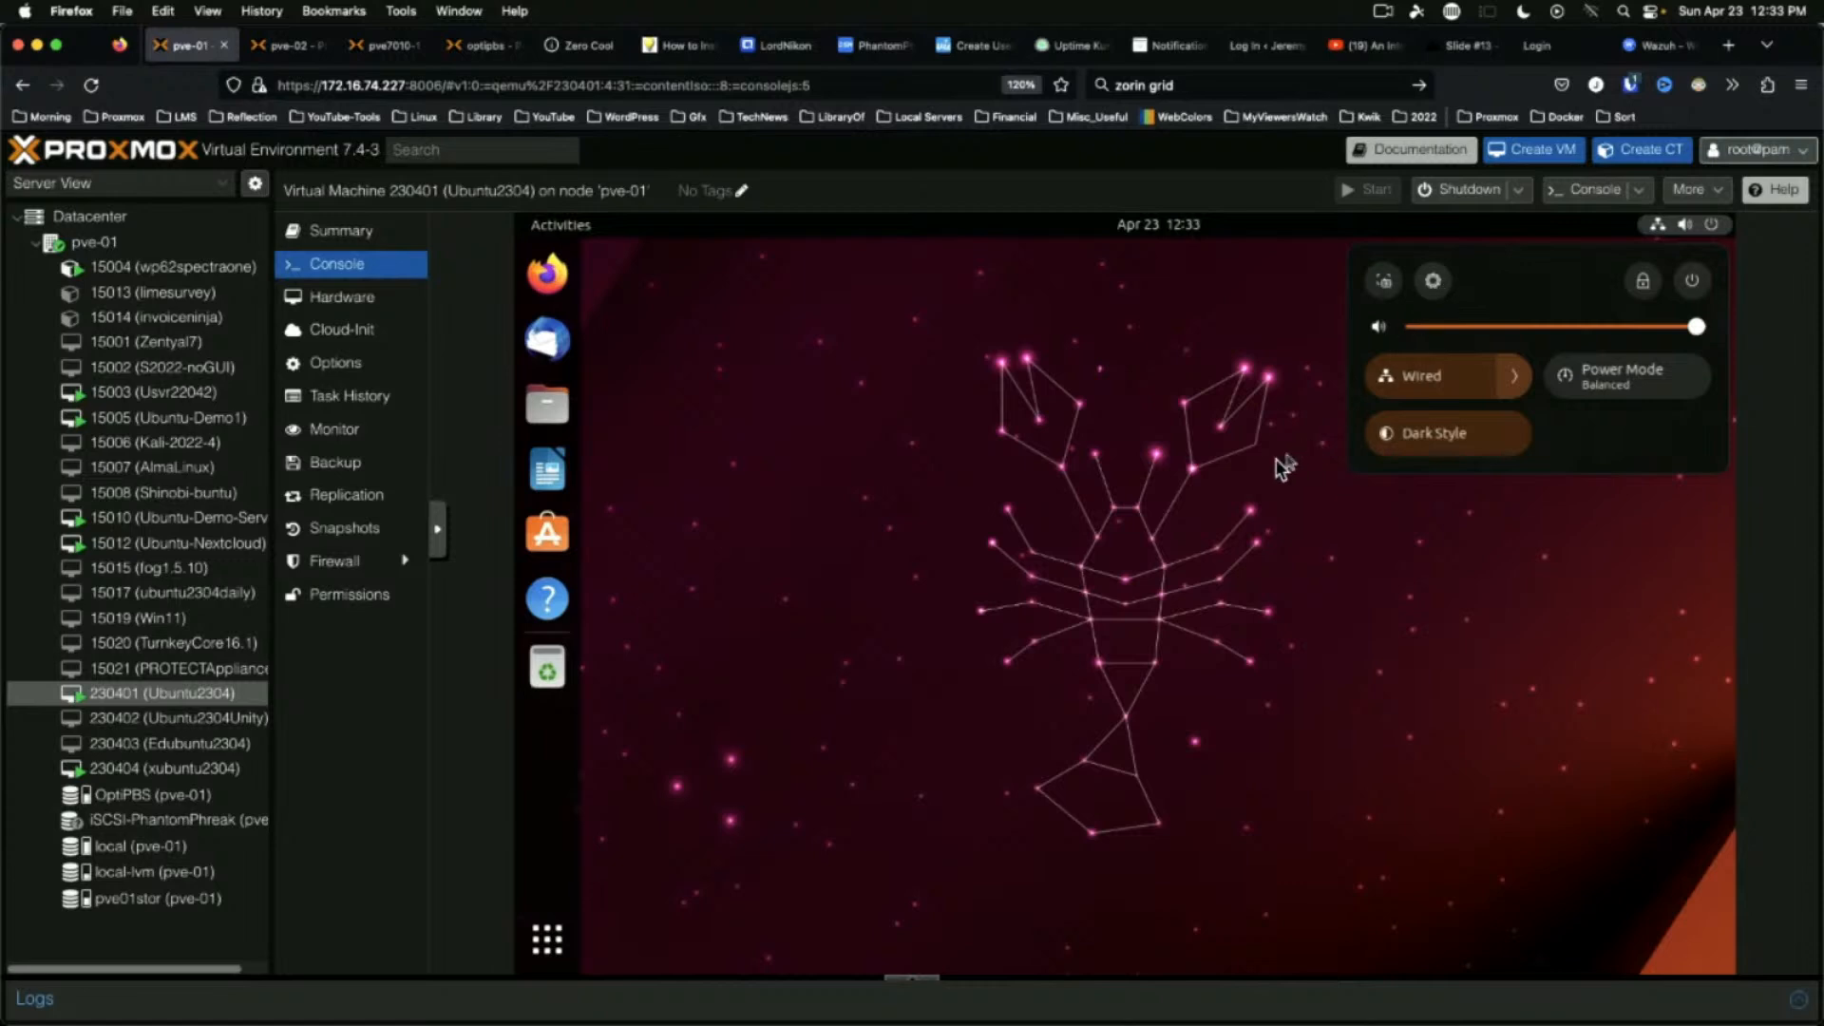
{"action": "left_click", "coordinate": [1501, 451]}
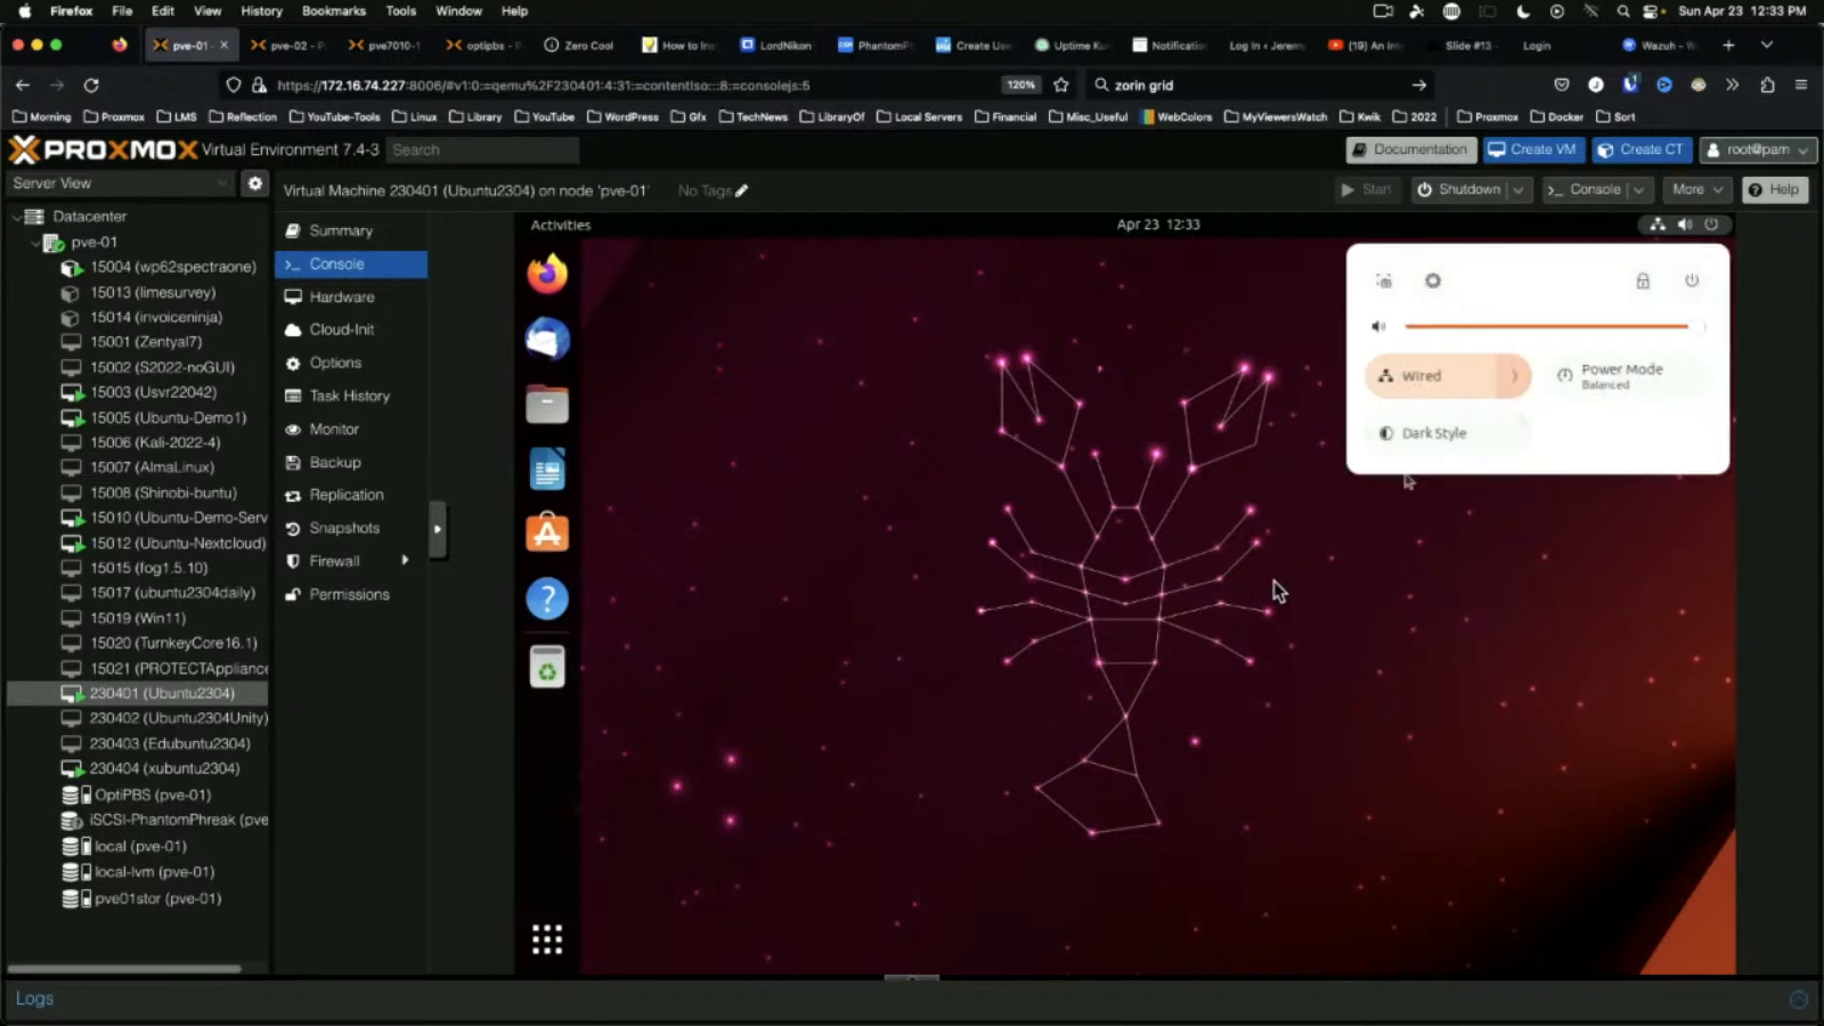
{"action": "left_click", "coordinate": [1464, 437]}
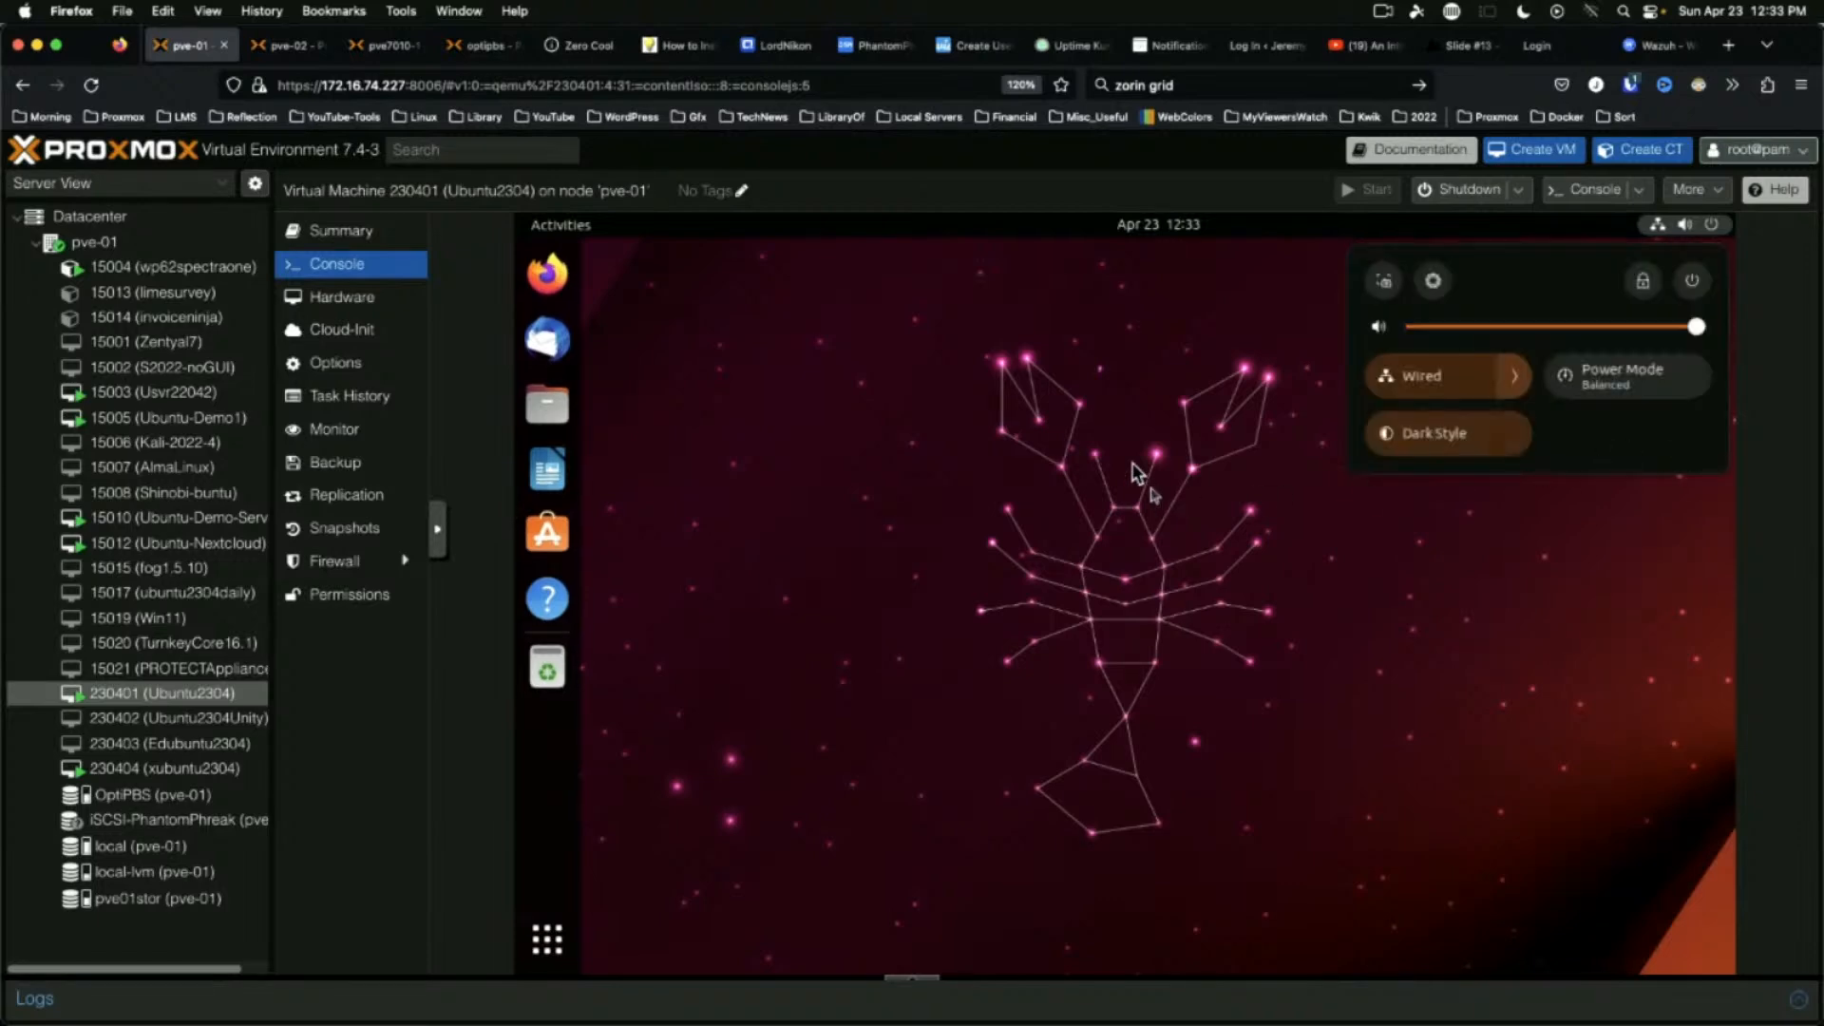
{"action": "left_click", "coordinate": [1648, 388]}
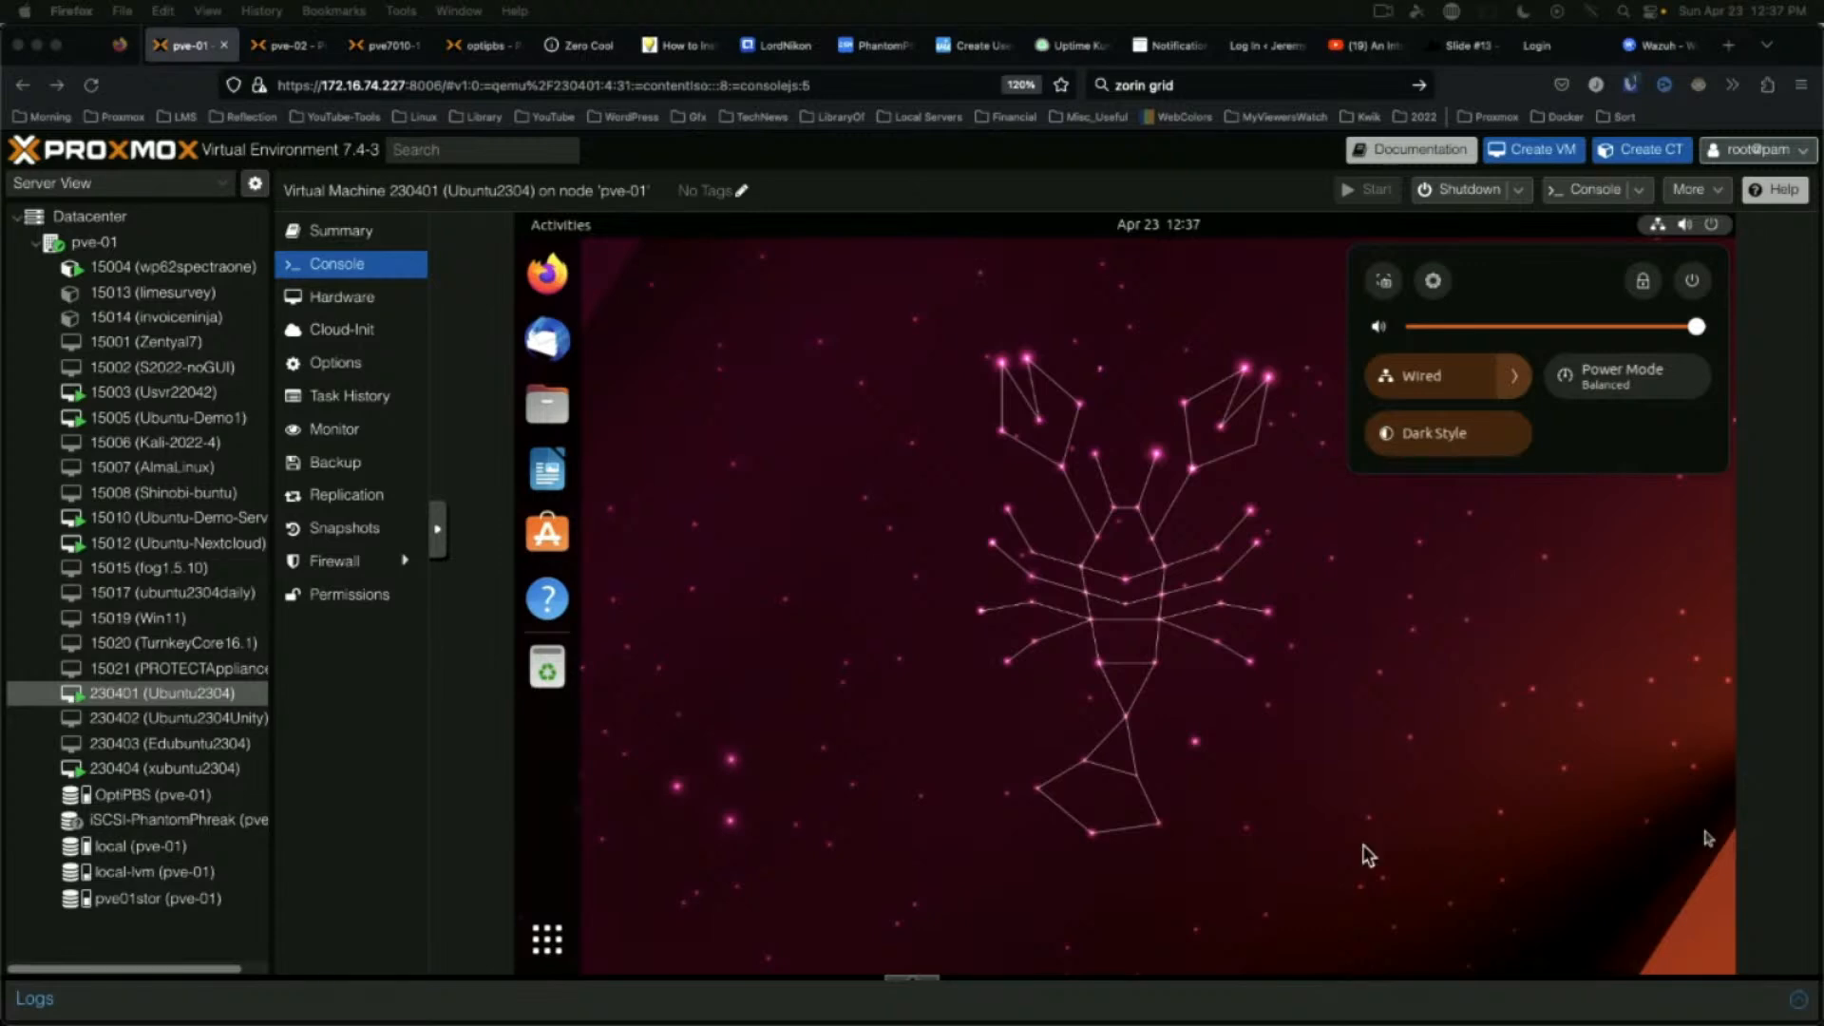
Refocus the Firefox window and dismiss the quick-settings panel from the VM desktop
{"action": "left_click", "coordinate": [1054, 676]}
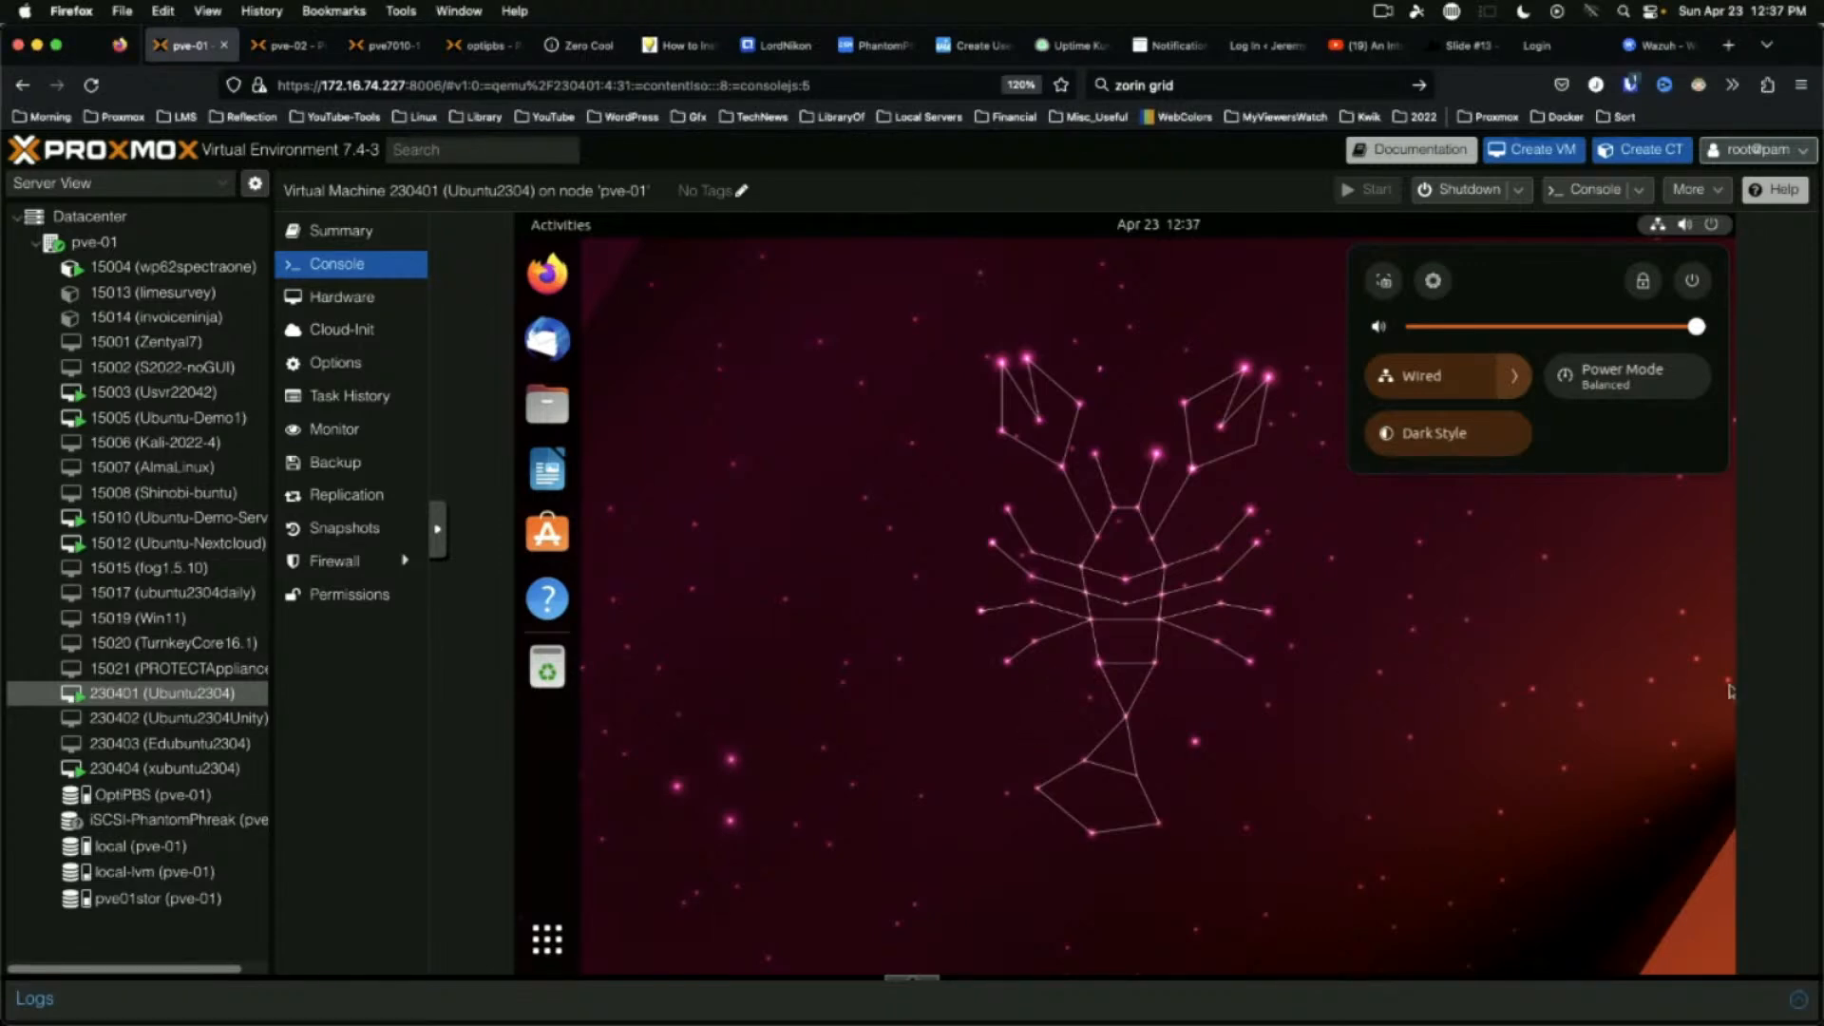
{"action": "left_click", "coordinate": [1052, 568]}
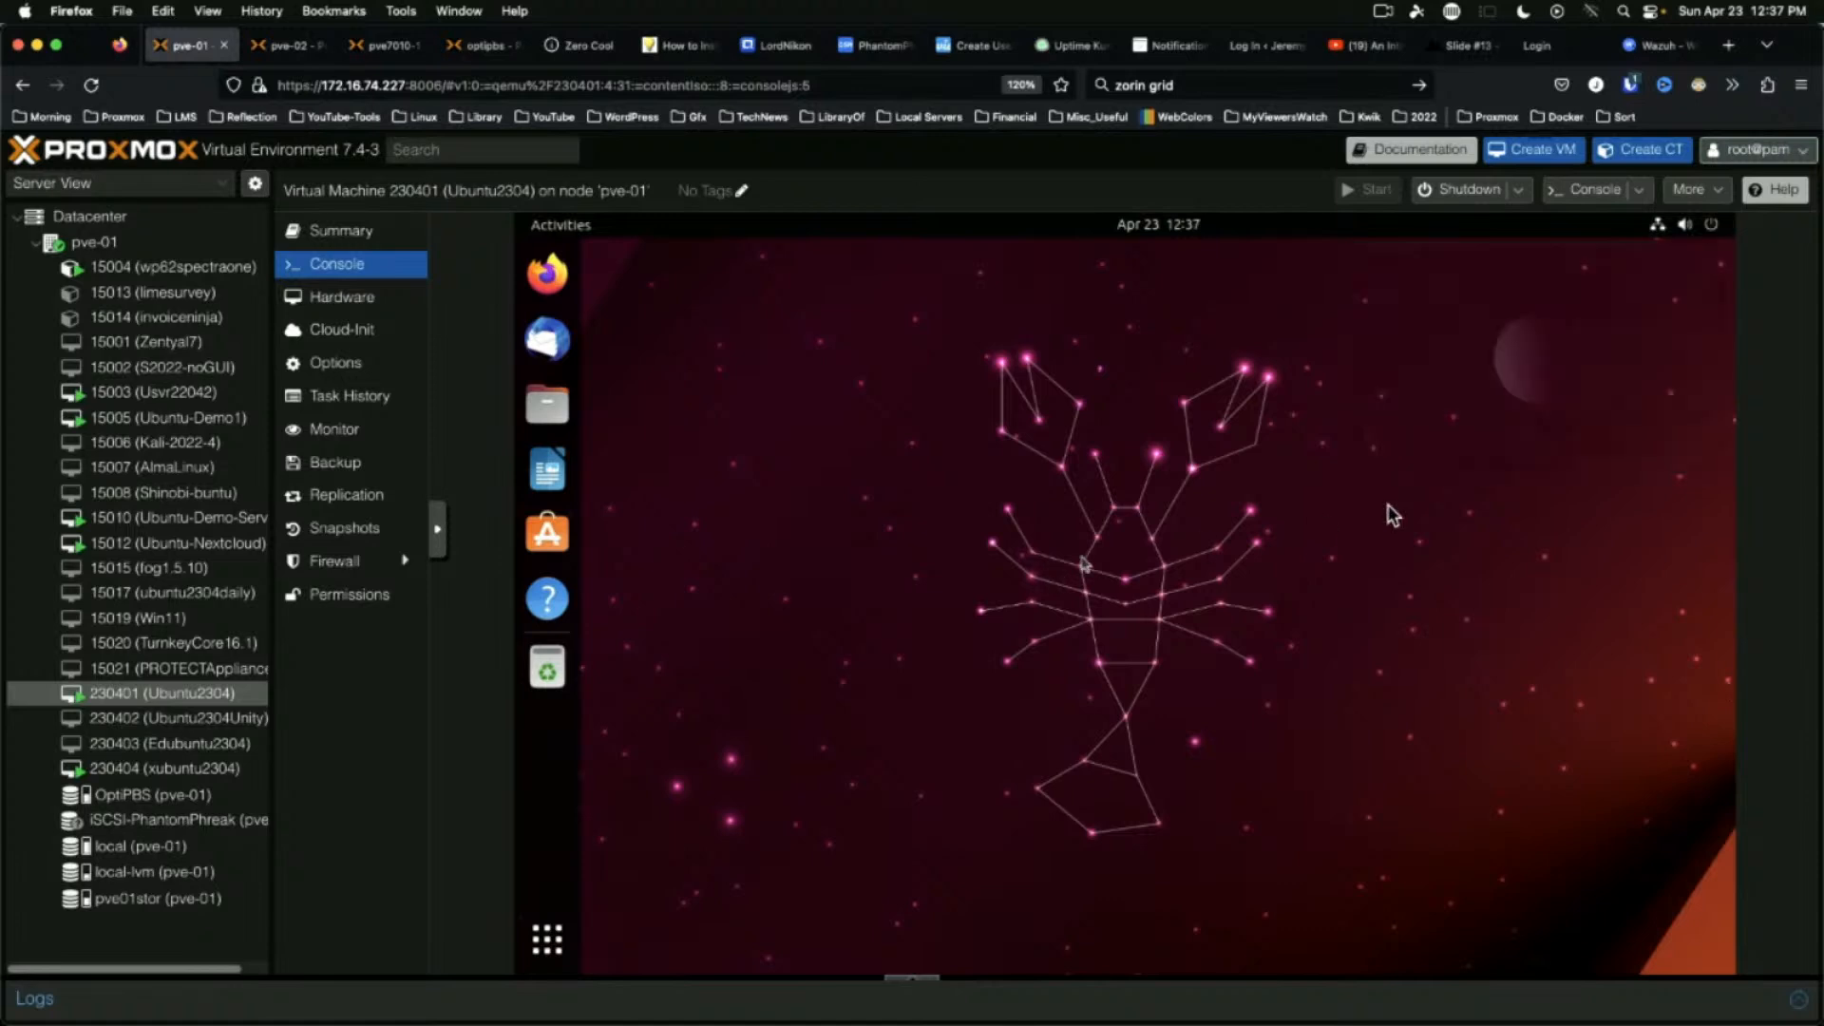
Launch Writer, untick 'Show tips on startup', dismiss the tip and version notice, and close Writer
{"action": "left_click", "coordinate": [547, 470]}
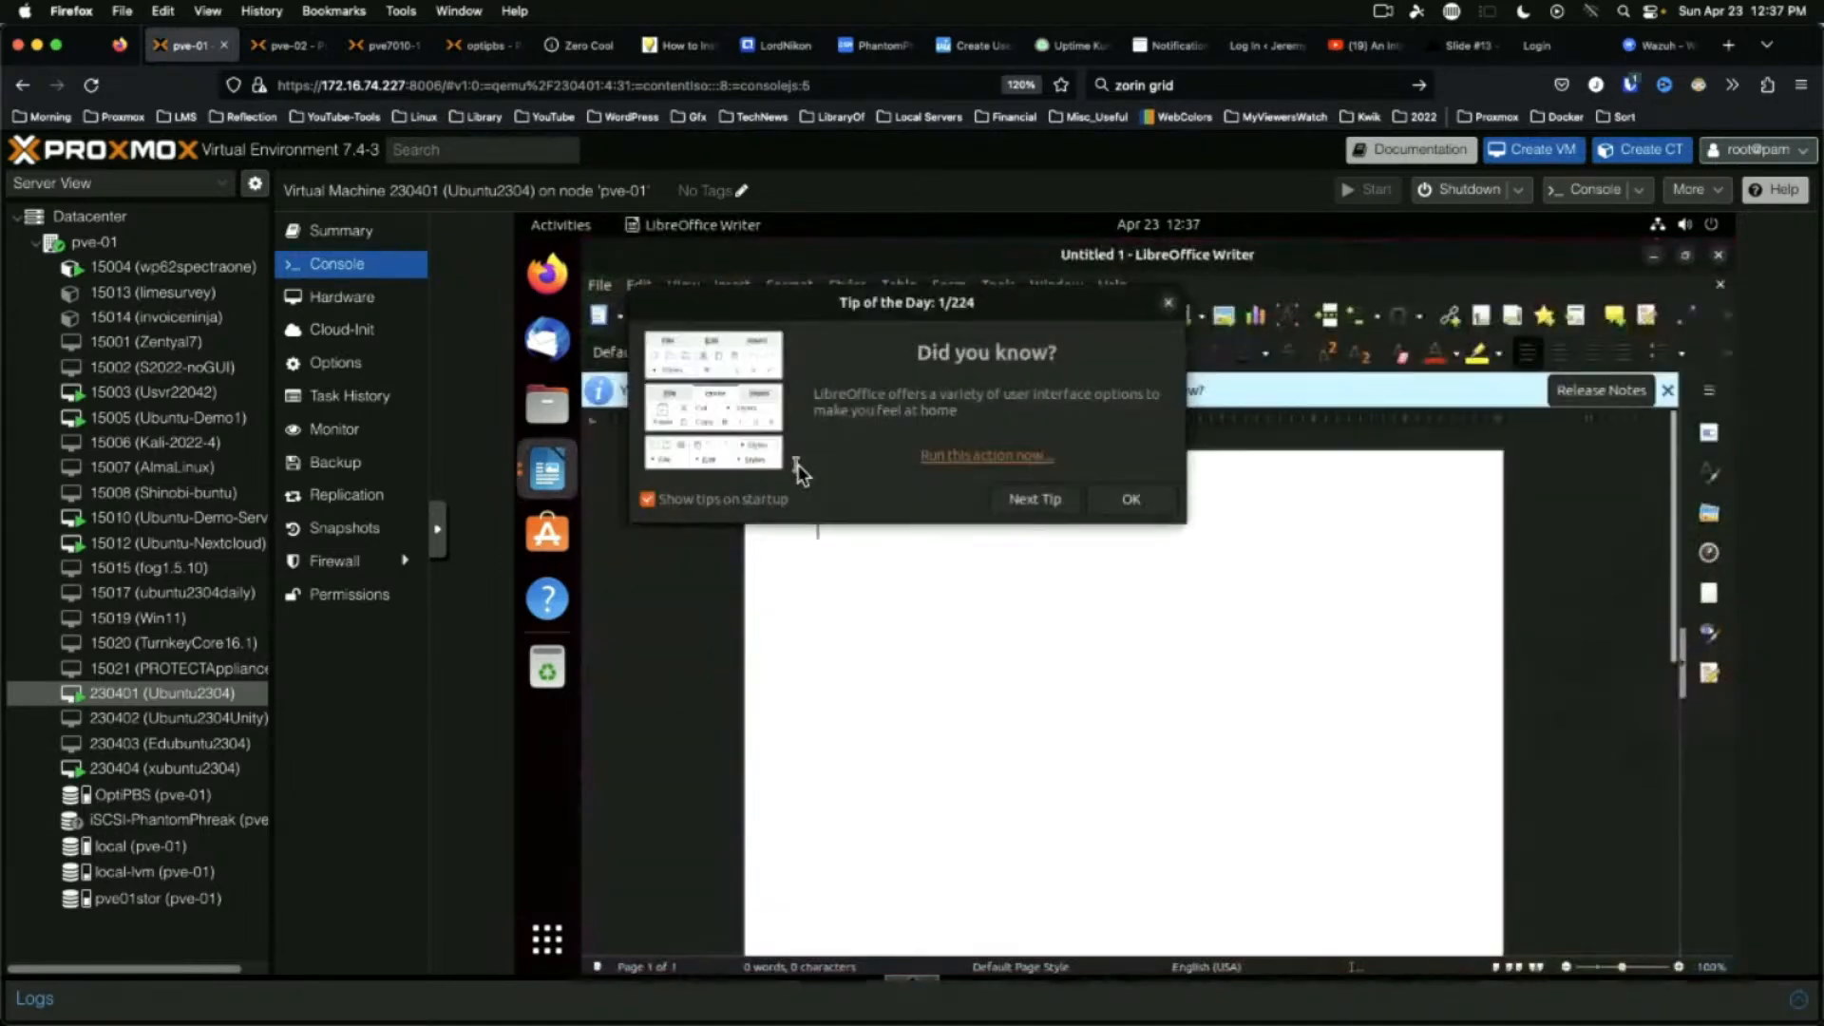
{"action": "left_click", "coordinate": [689, 503]}
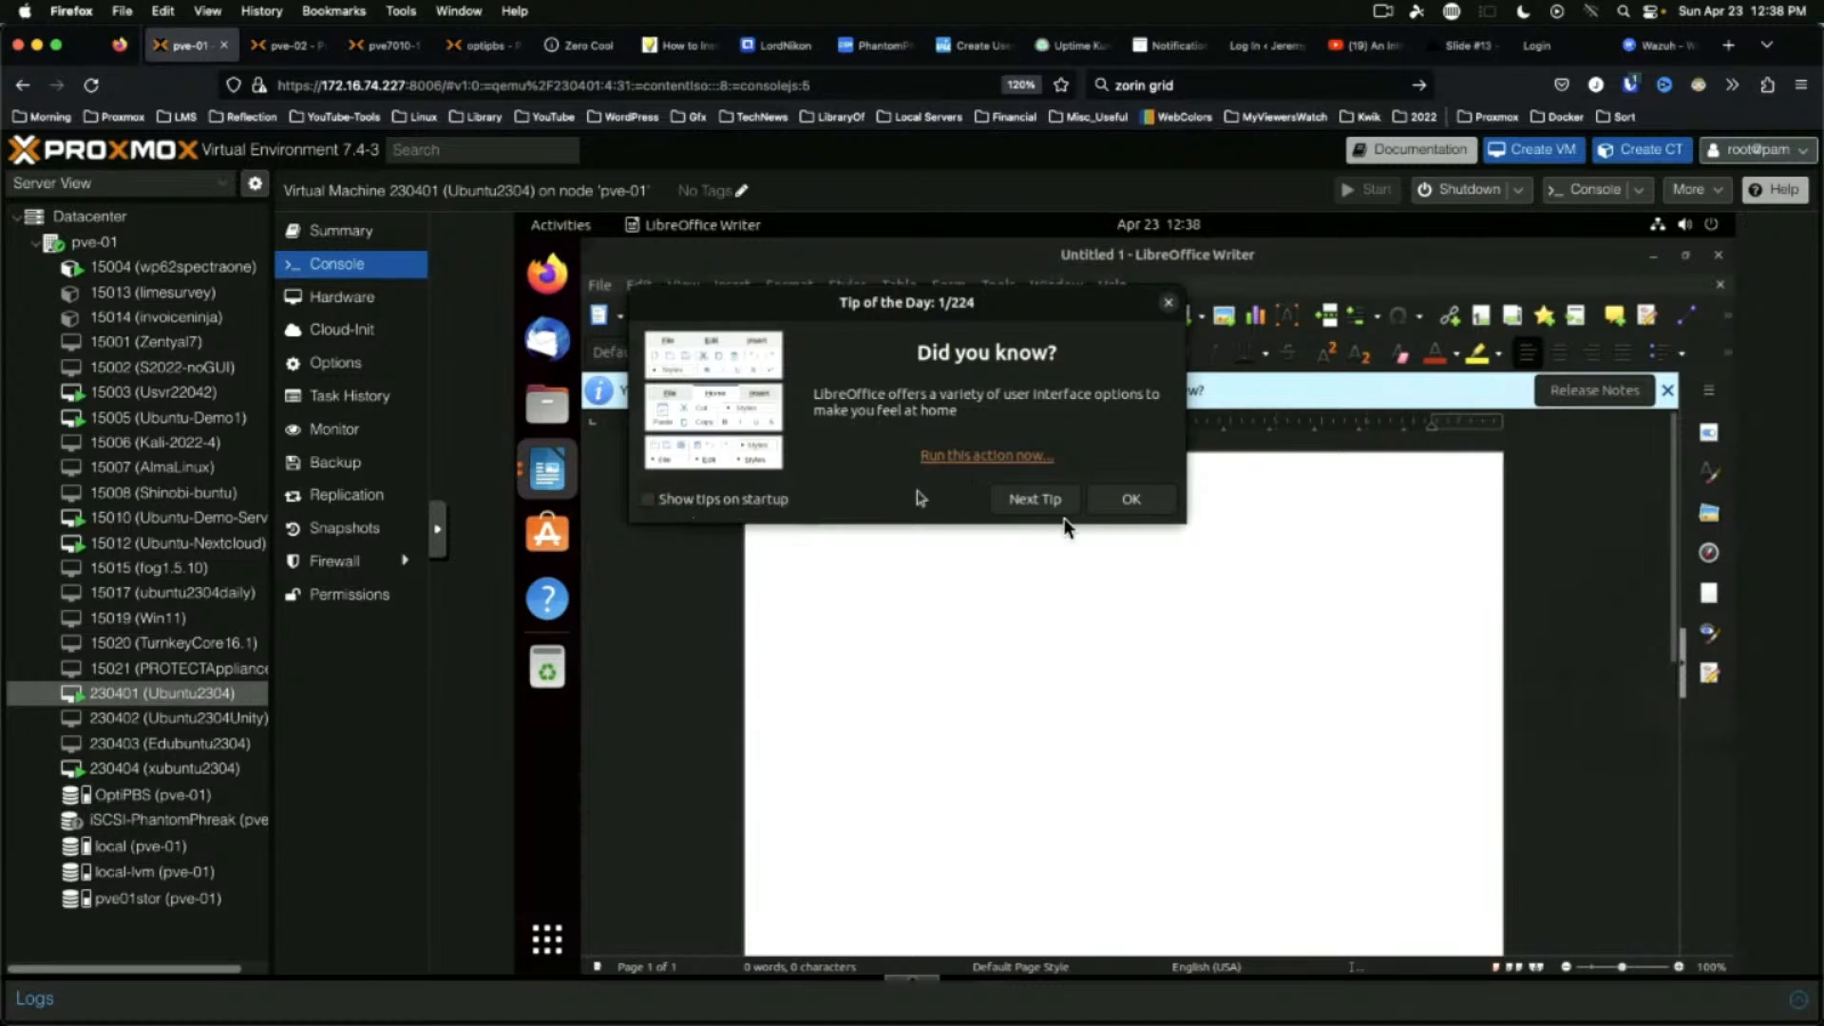
{"action": "left_click", "coordinate": [1134, 501]}
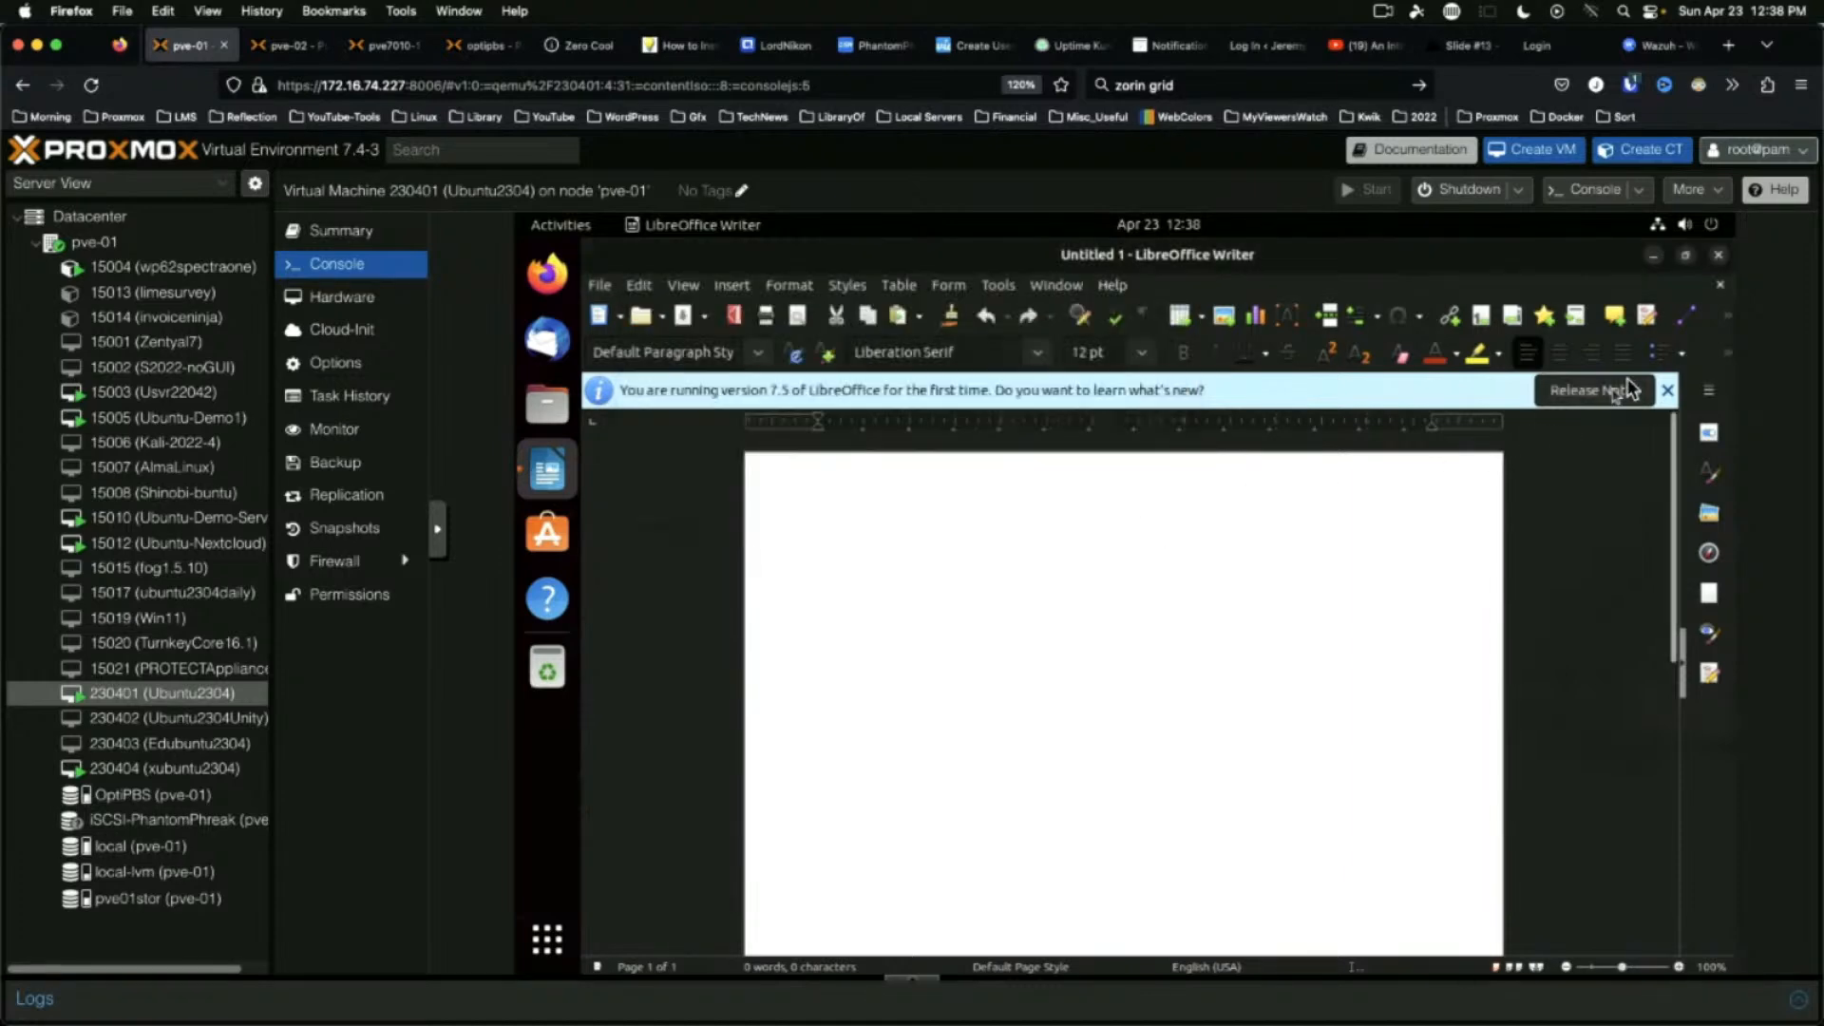
{"action": "left_click", "coordinate": [1666, 391]}
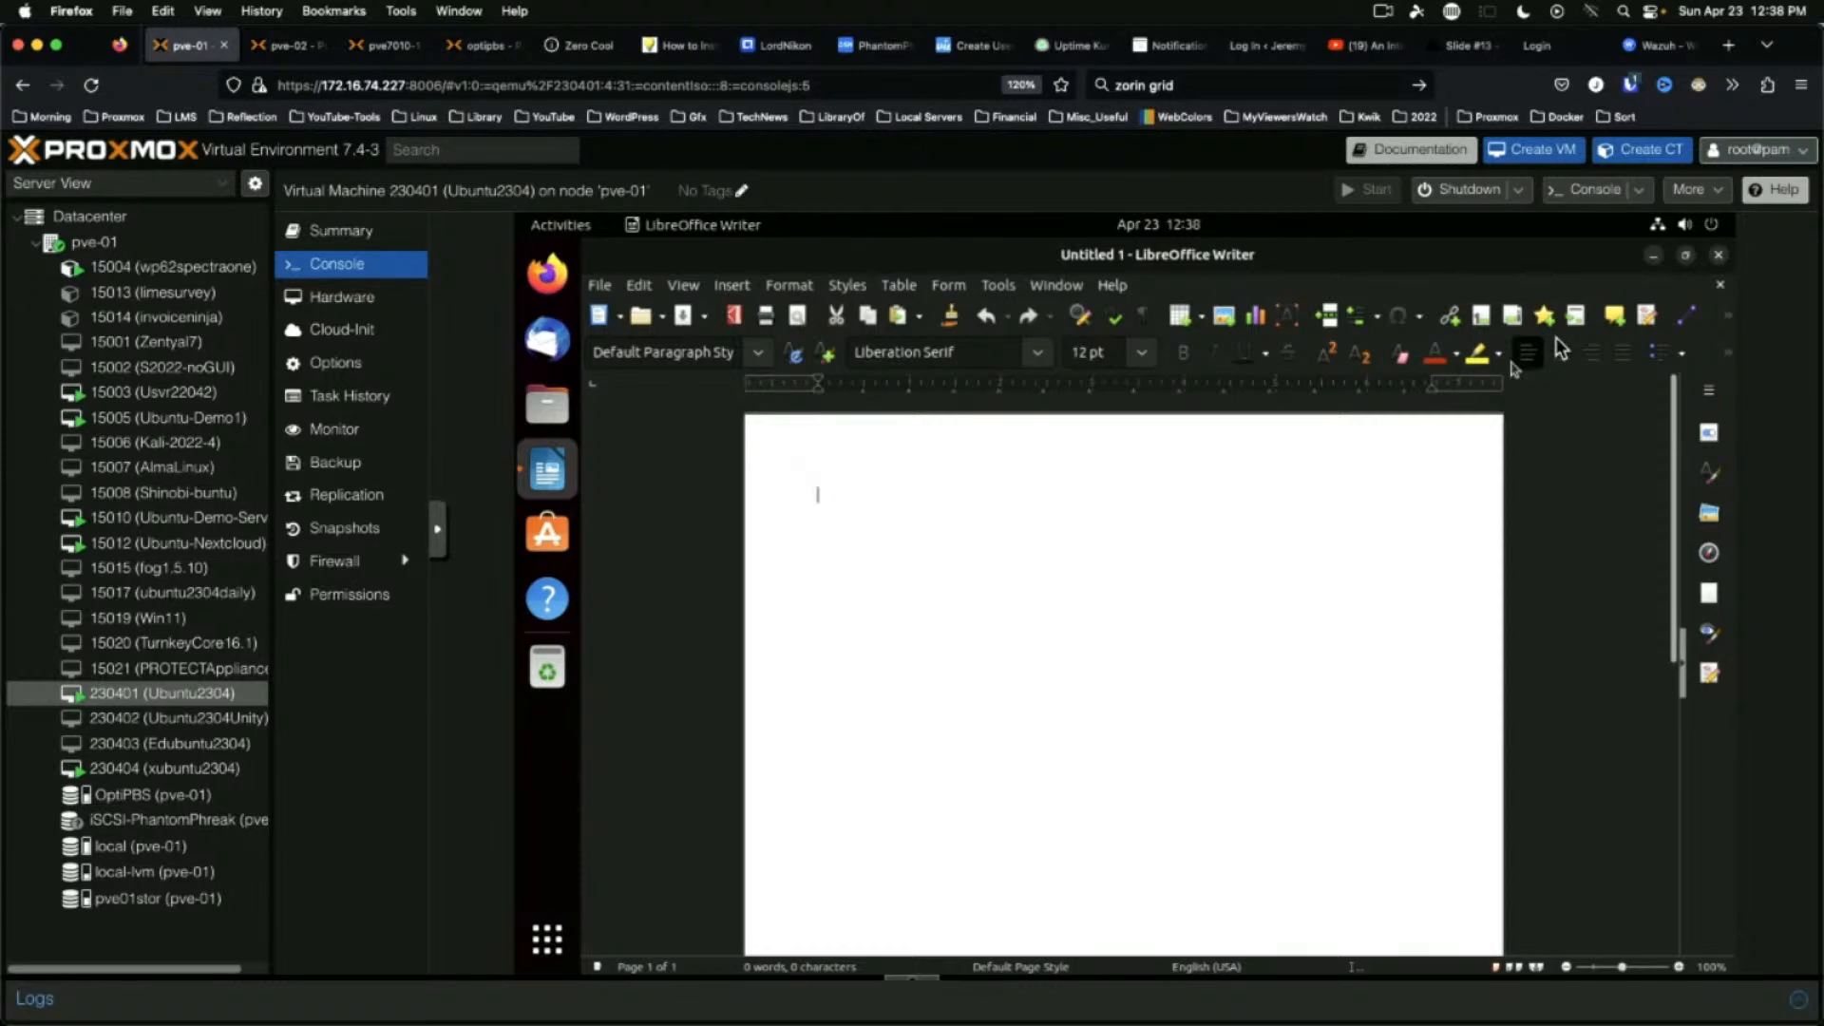
{"action": "left_click", "coordinate": [1715, 257]}
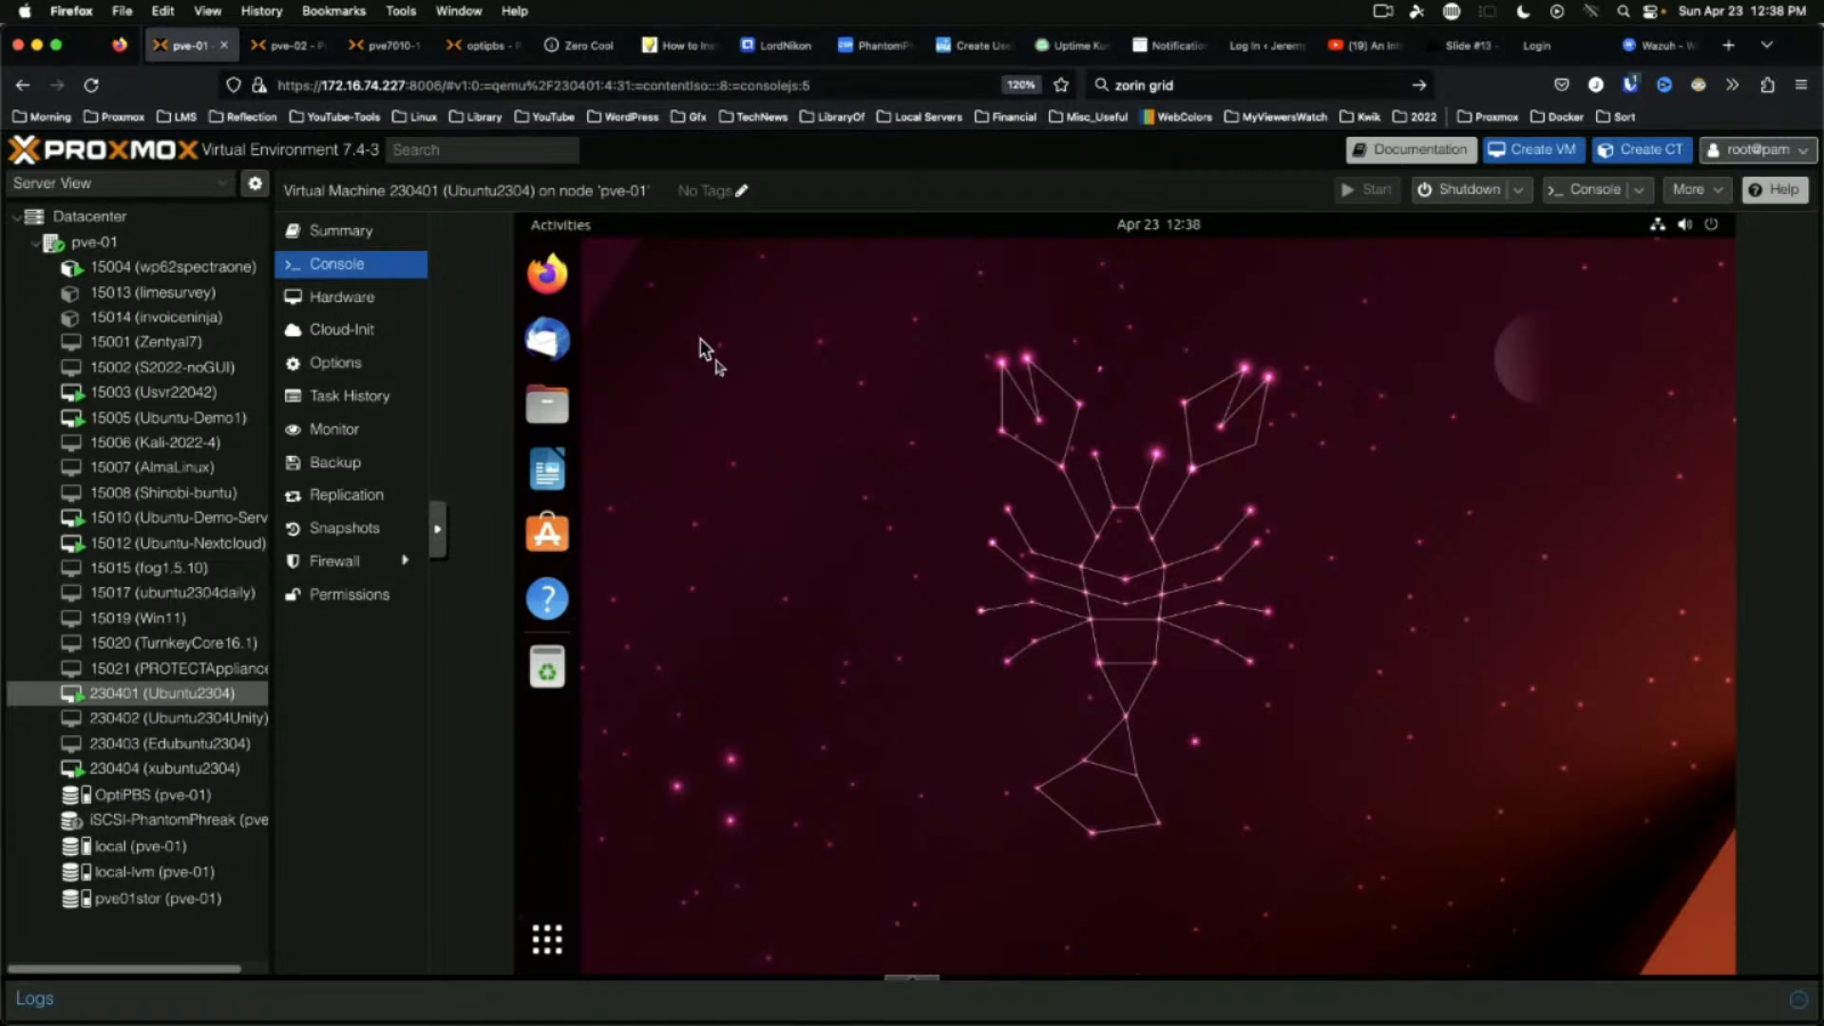
{"action": "left_click", "coordinate": [547, 941]}
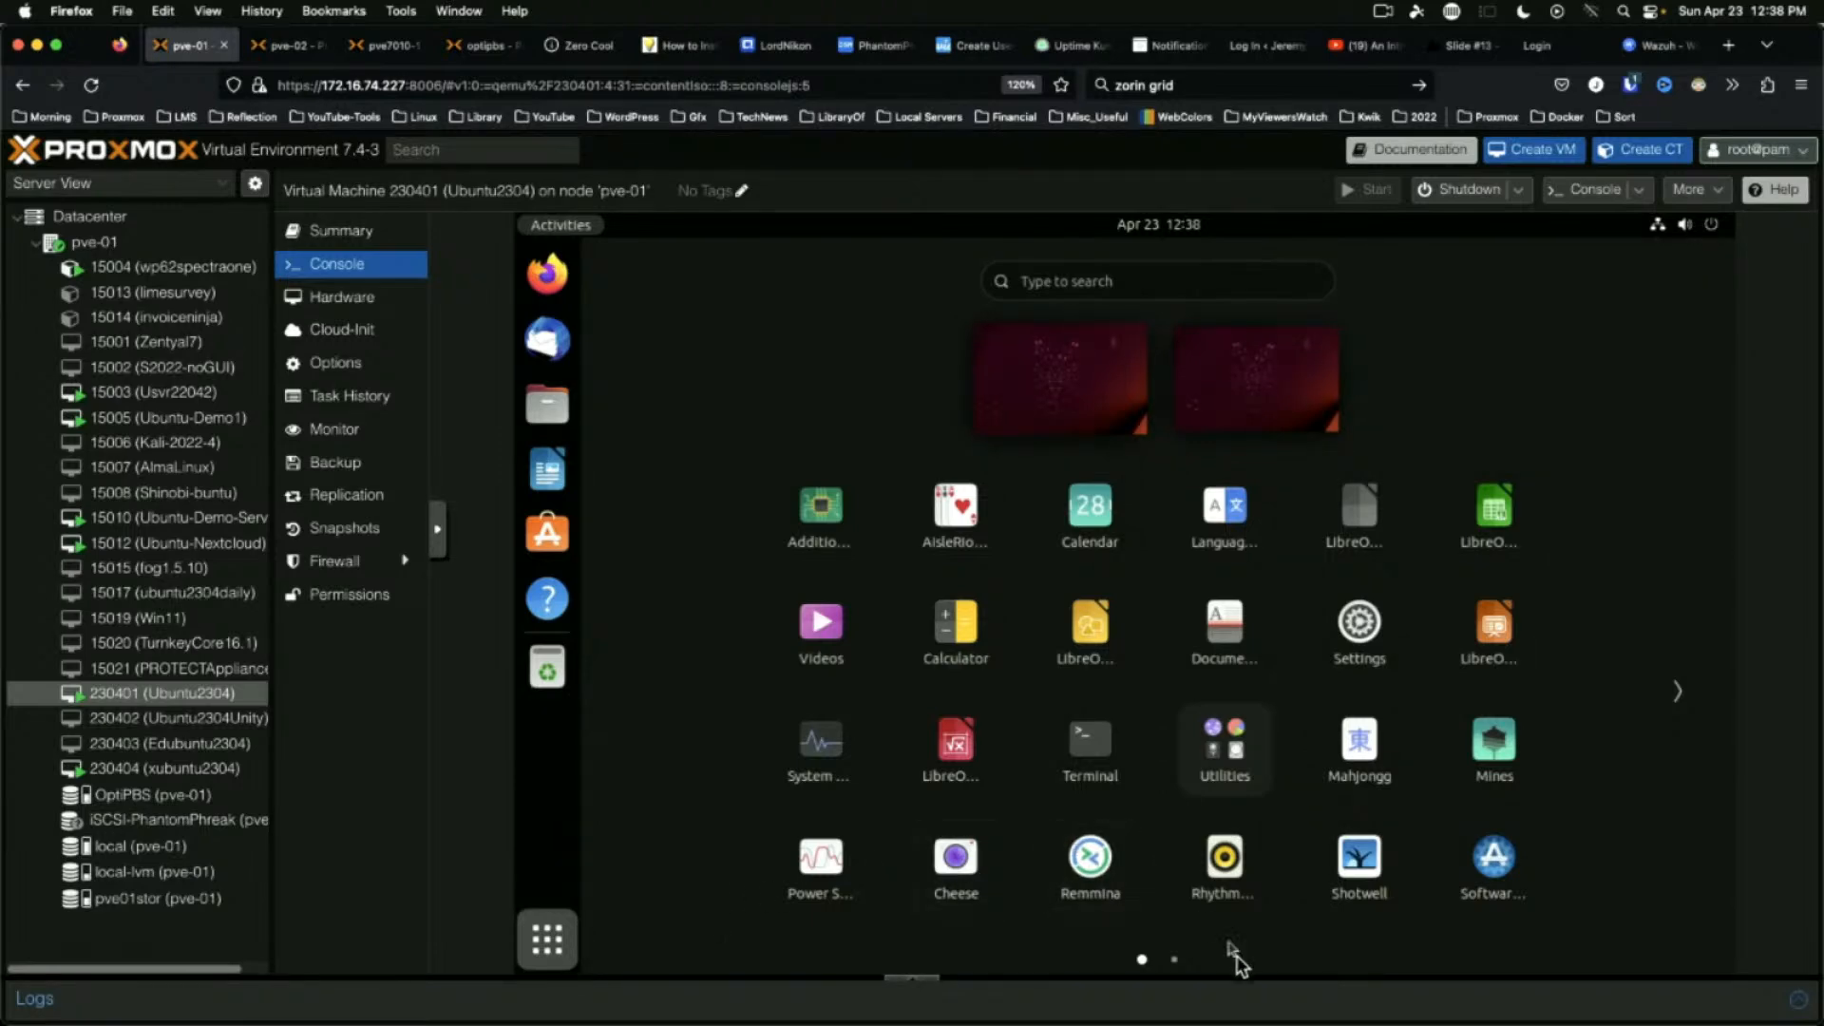
{"action": "left_click", "coordinate": [1175, 960]}
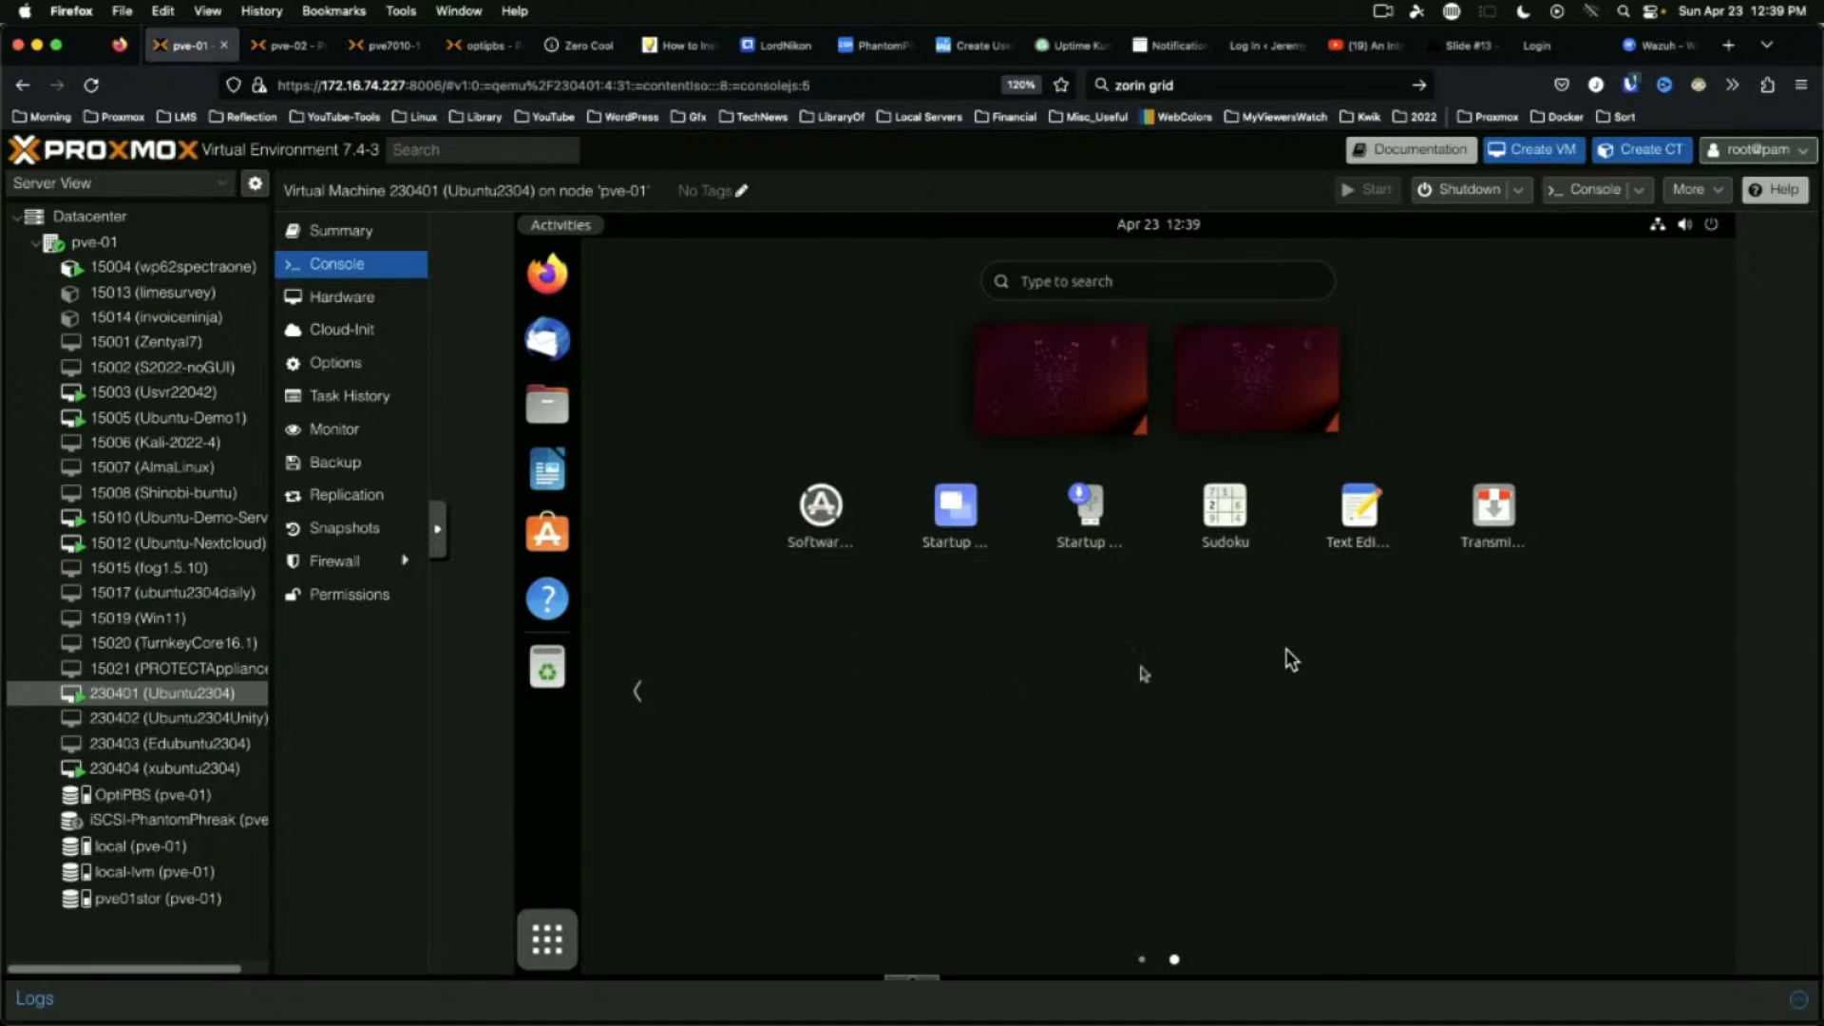
{"action": "left_click", "coordinate": [538, 945]}
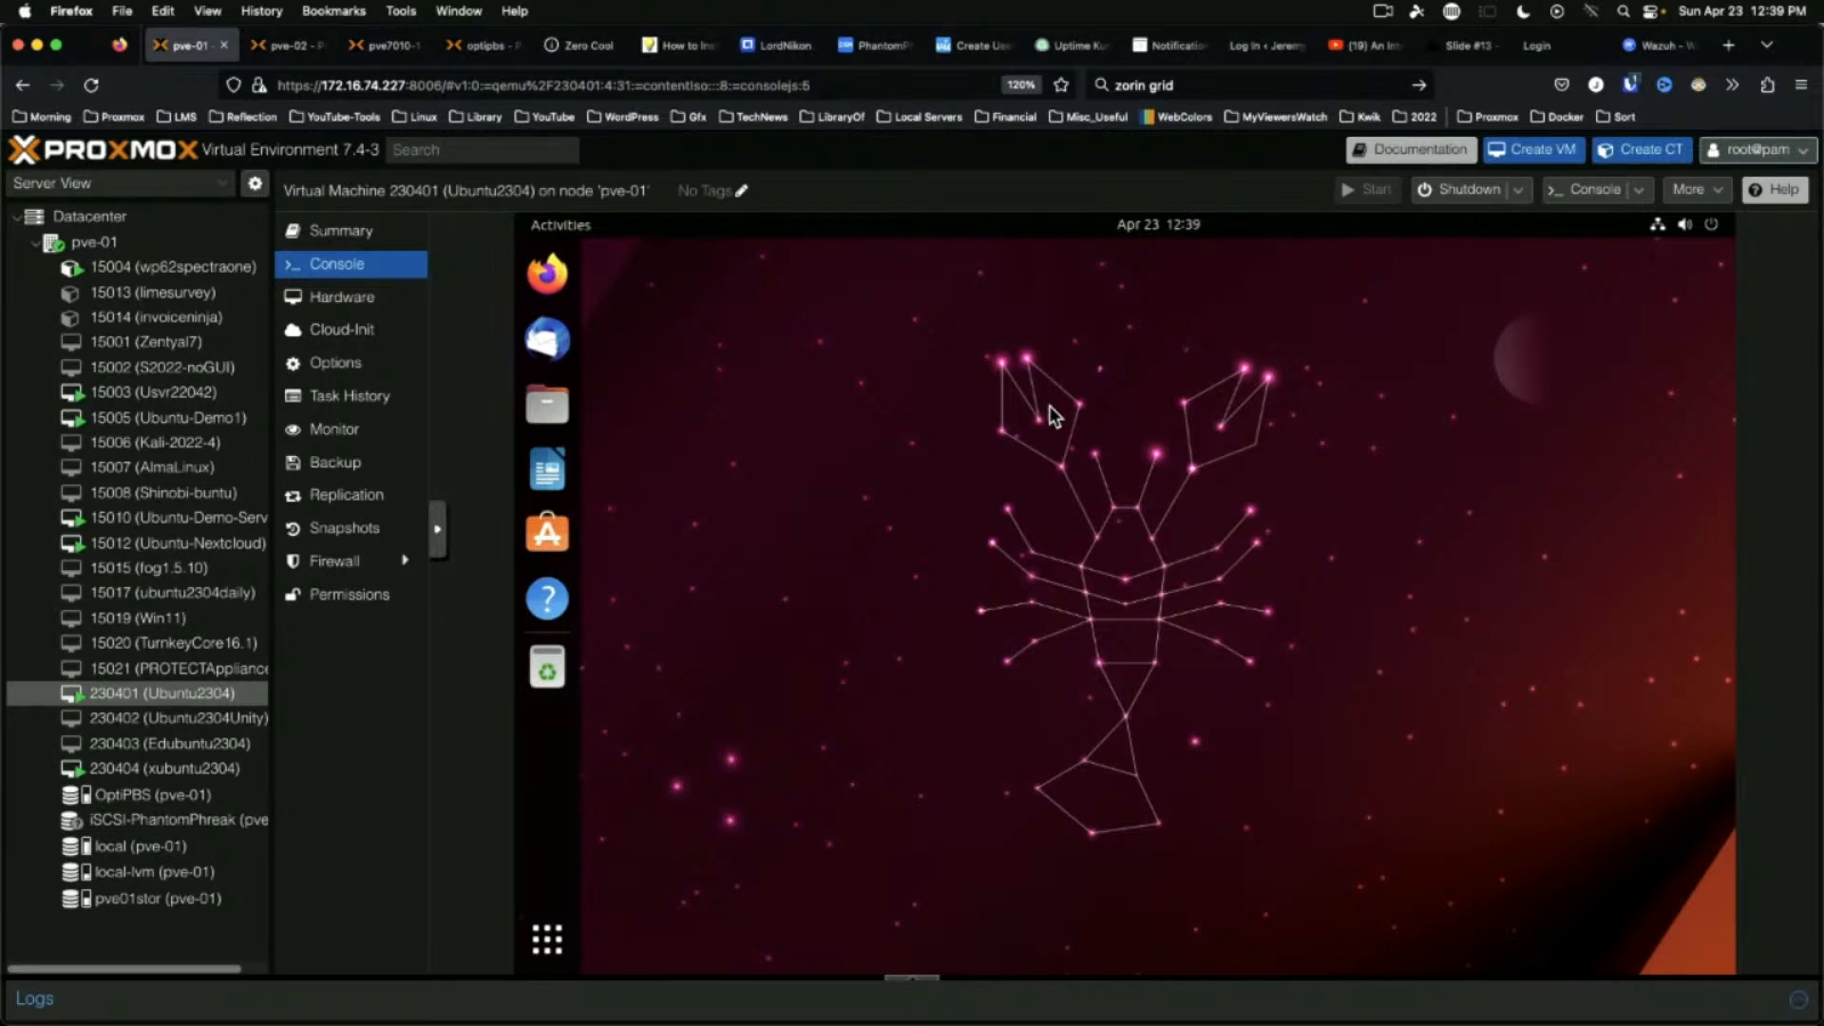
Power off the Ubuntu2304 VM and select 230402 (Ubuntu2304Unity) in the Proxmox tree
{"action": "left_click", "coordinate": [1715, 226]}
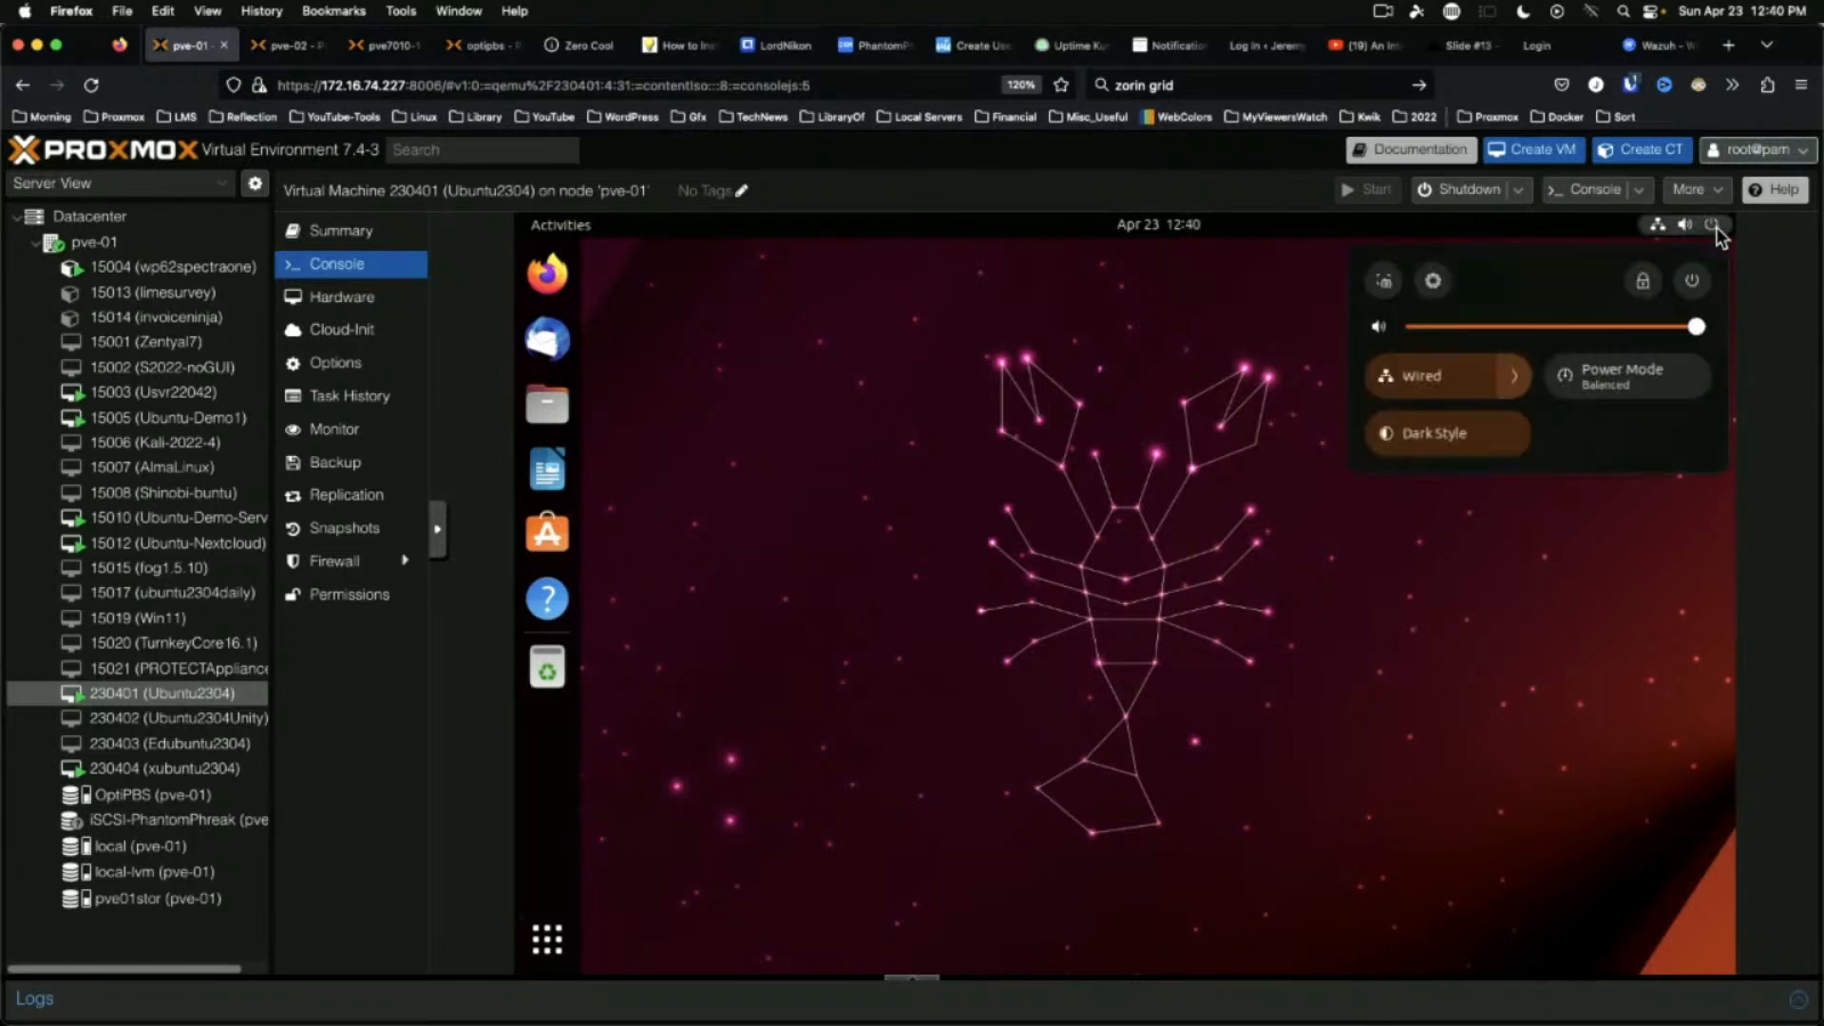
{"action": "left_click", "coordinate": [1696, 283]}
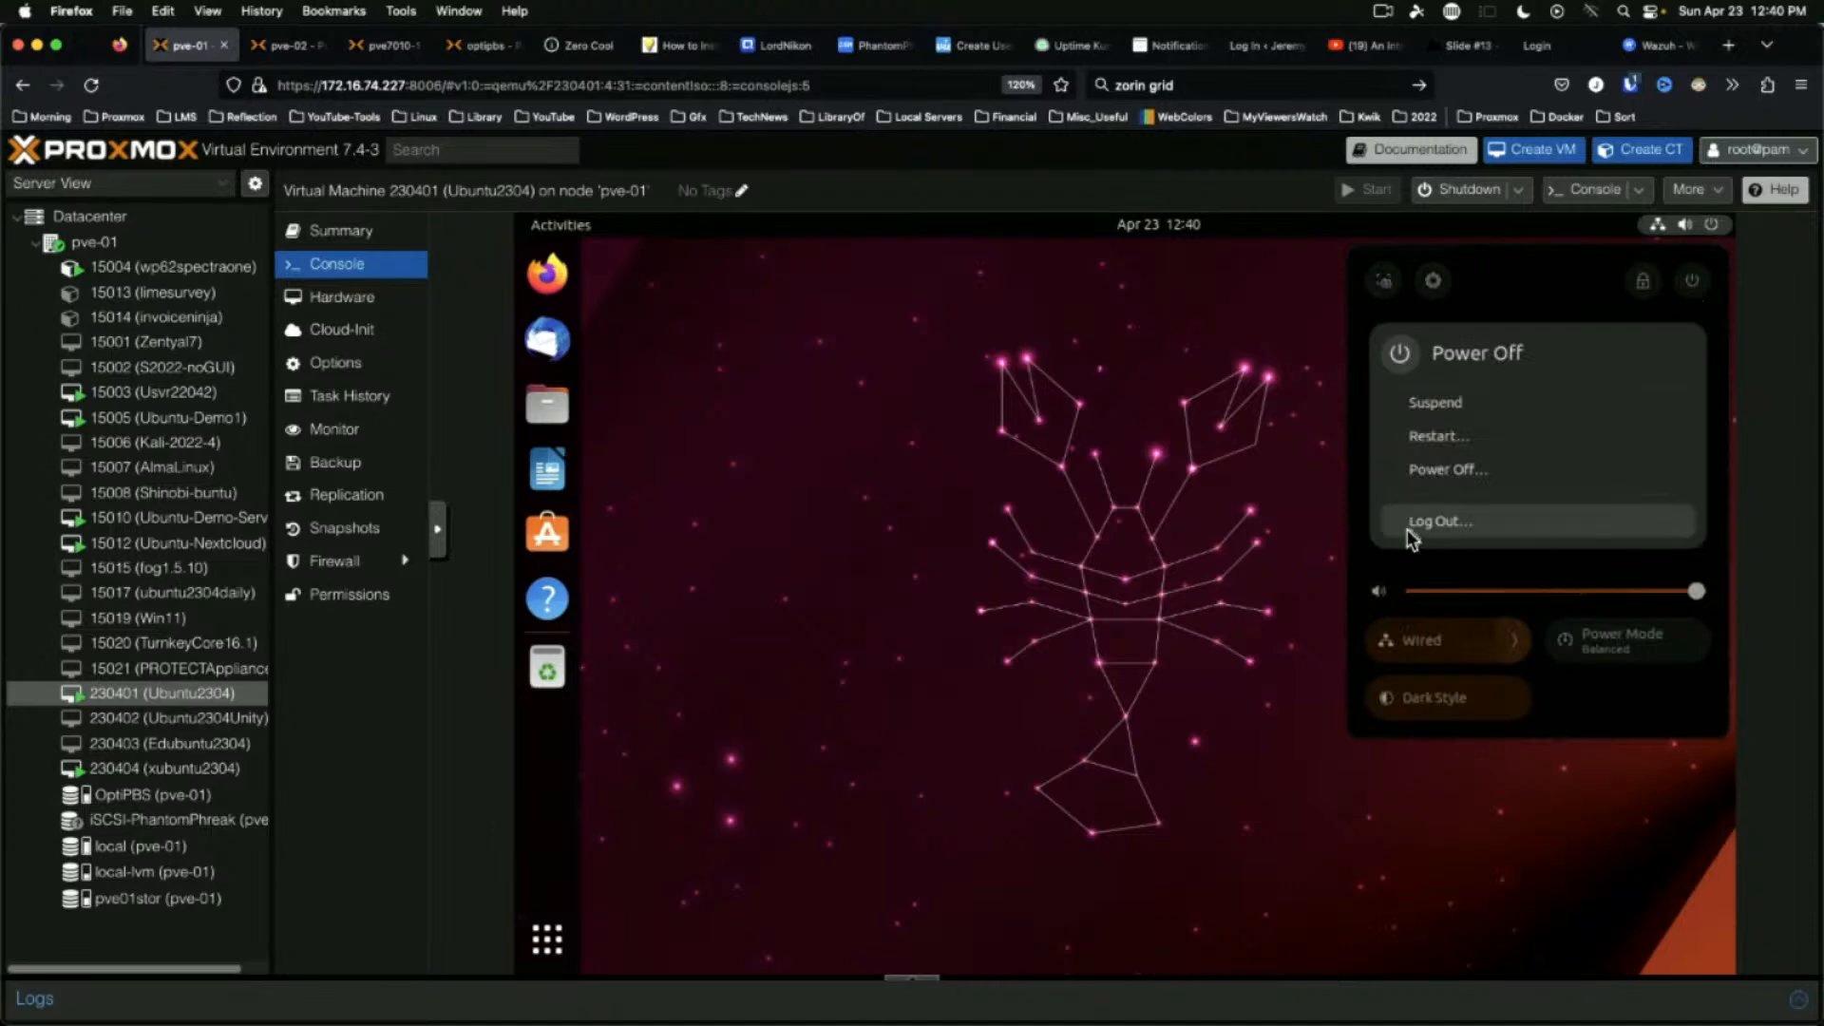
{"action": "left_click", "coordinate": [1431, 470]}
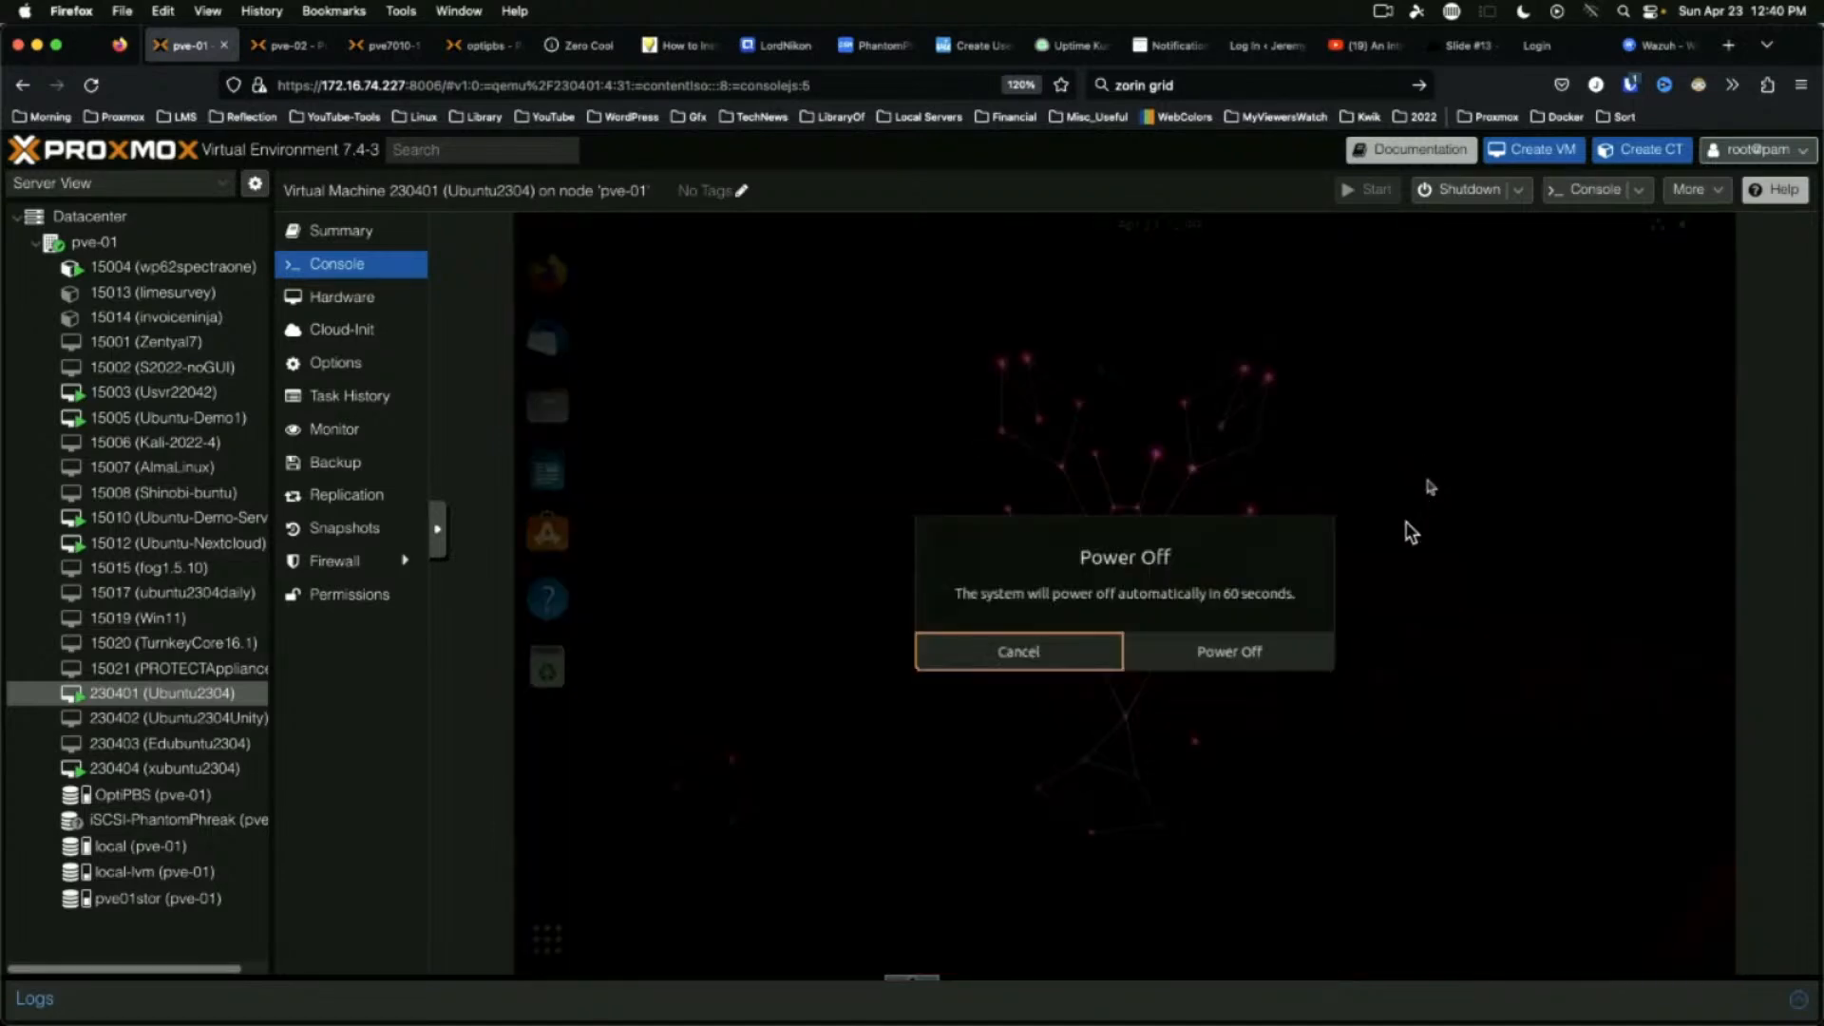
{"action": "left_click", "coordinate": [1230, 652]}
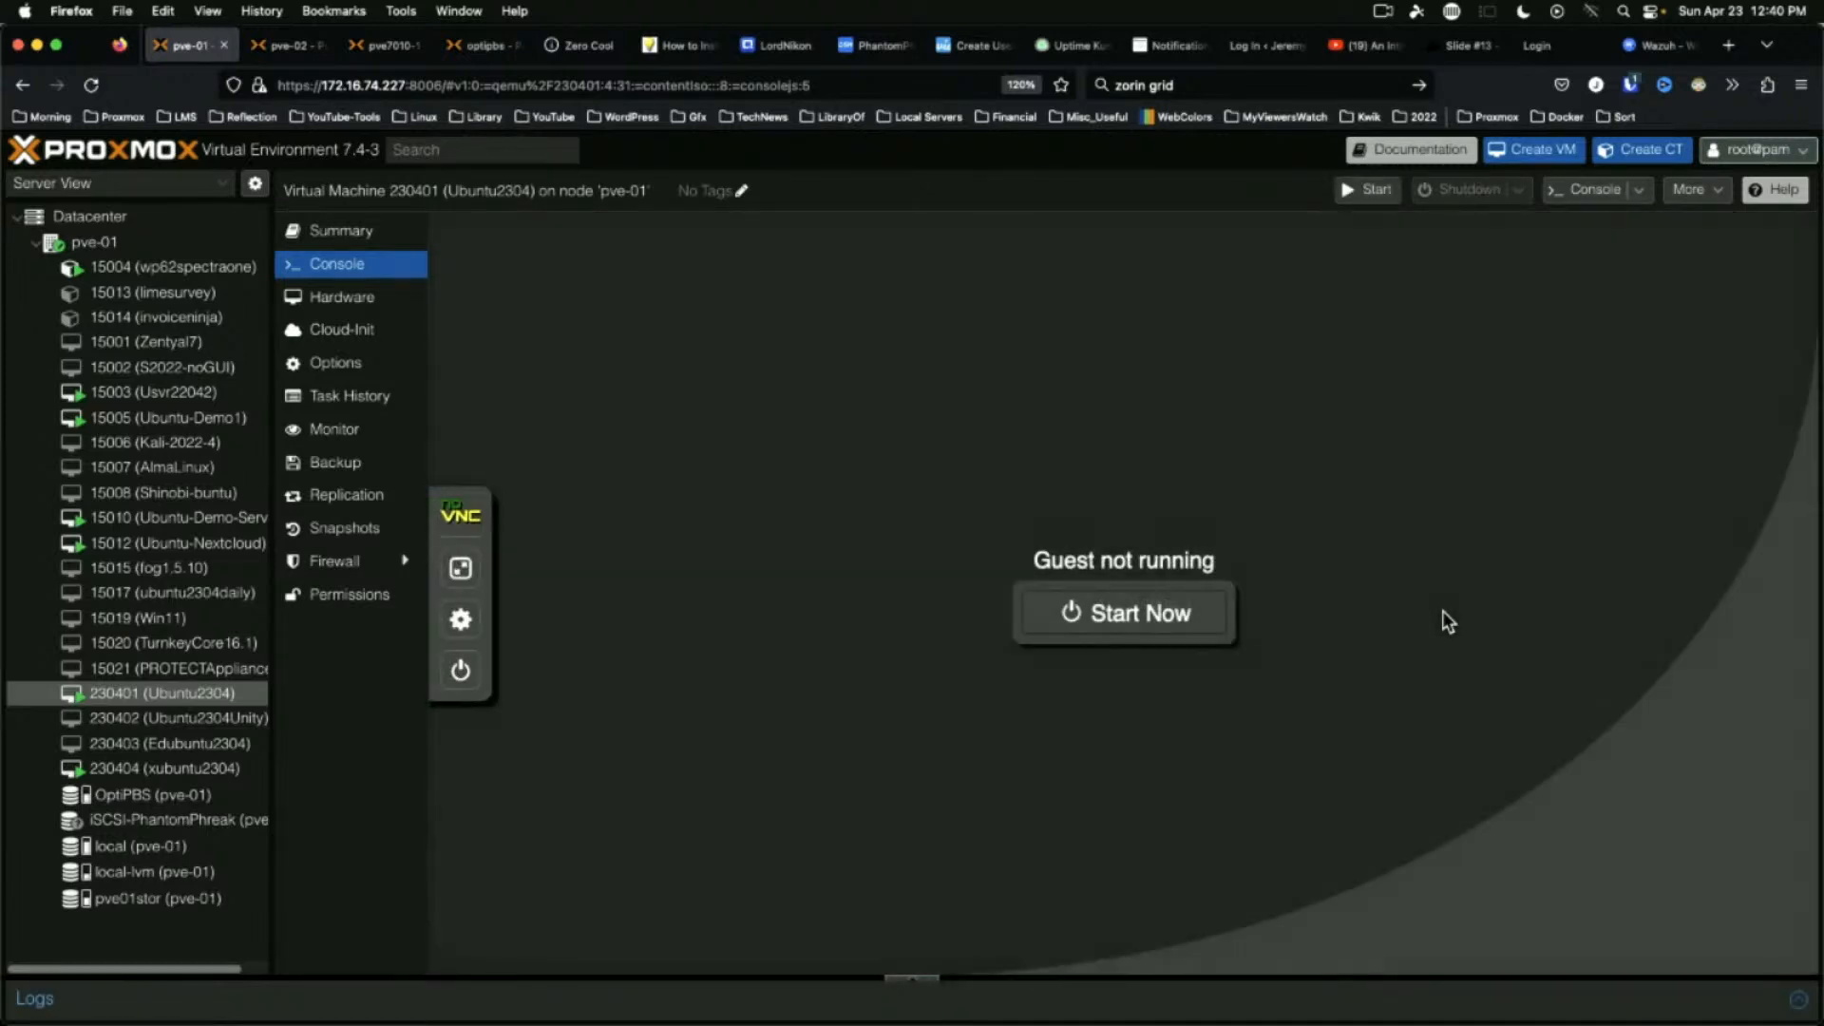
{"action": "left_click", "coordinate": [158, 728]}
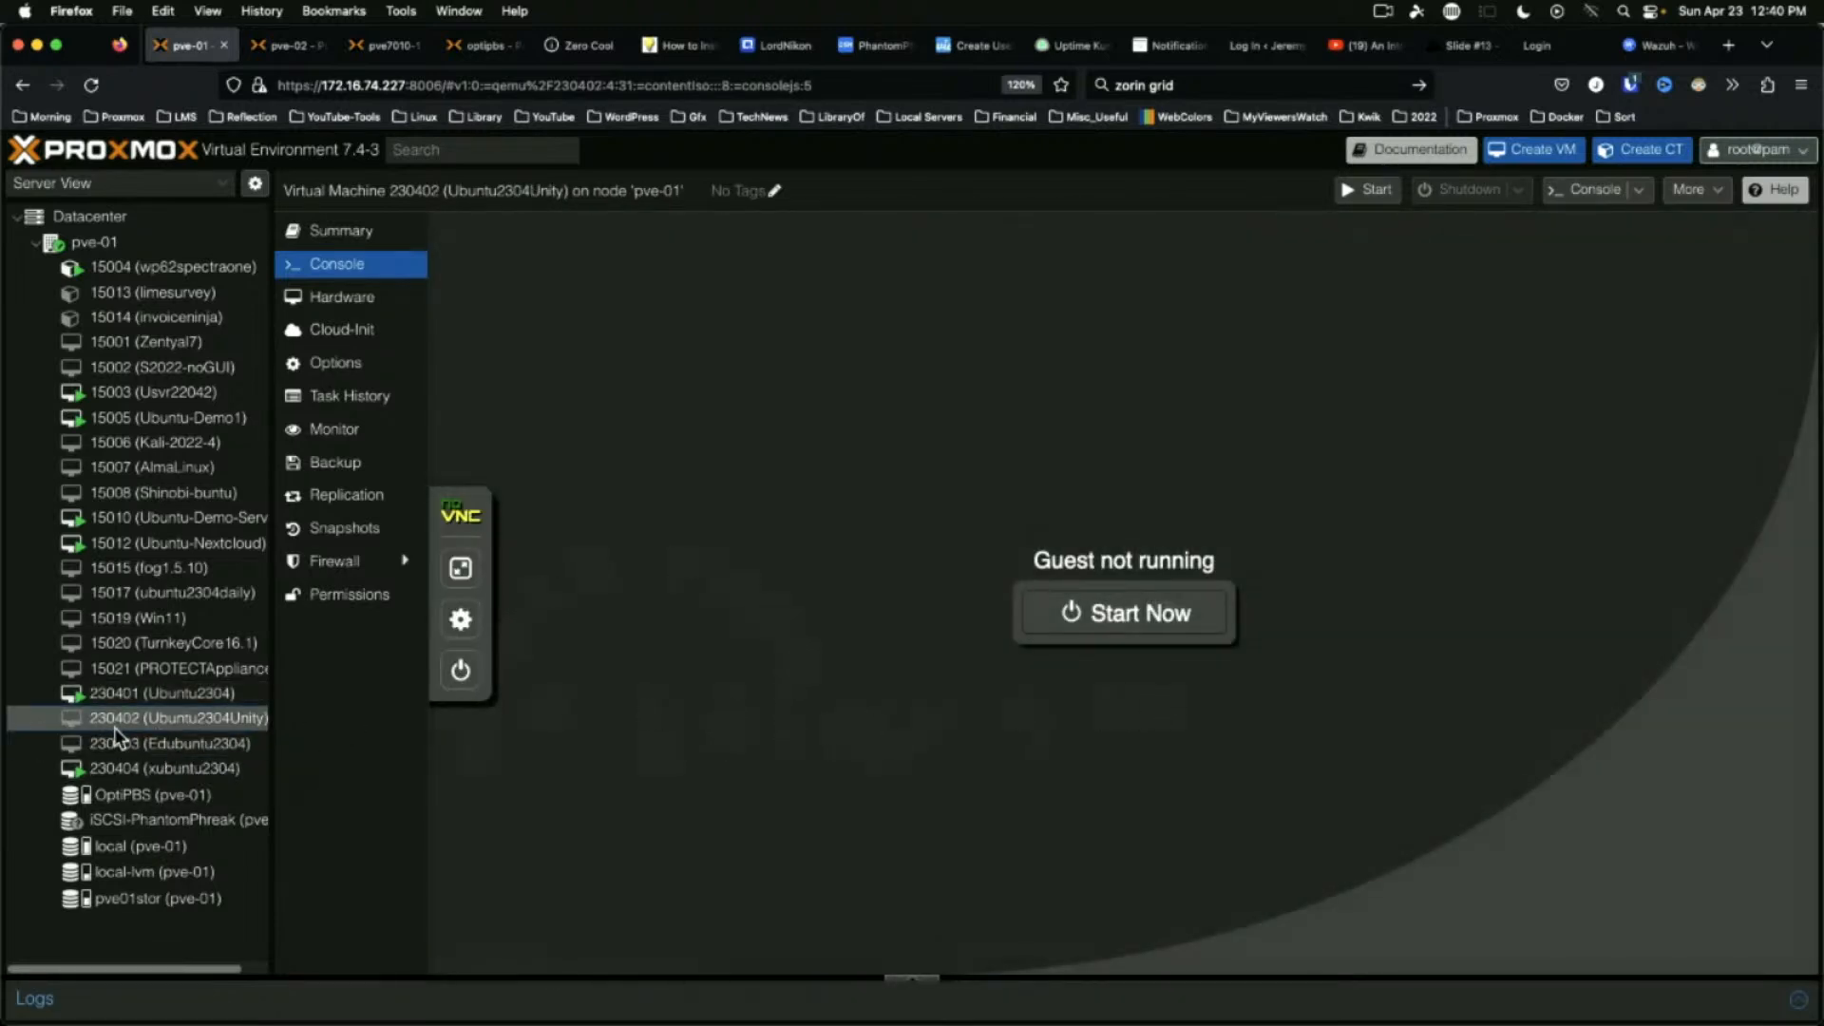
Start the Ubuntu2304Unity VM, hide the noVNC side panel, and log in with the account password
{"action": "left_click", "coordinate": [1086, 615]}
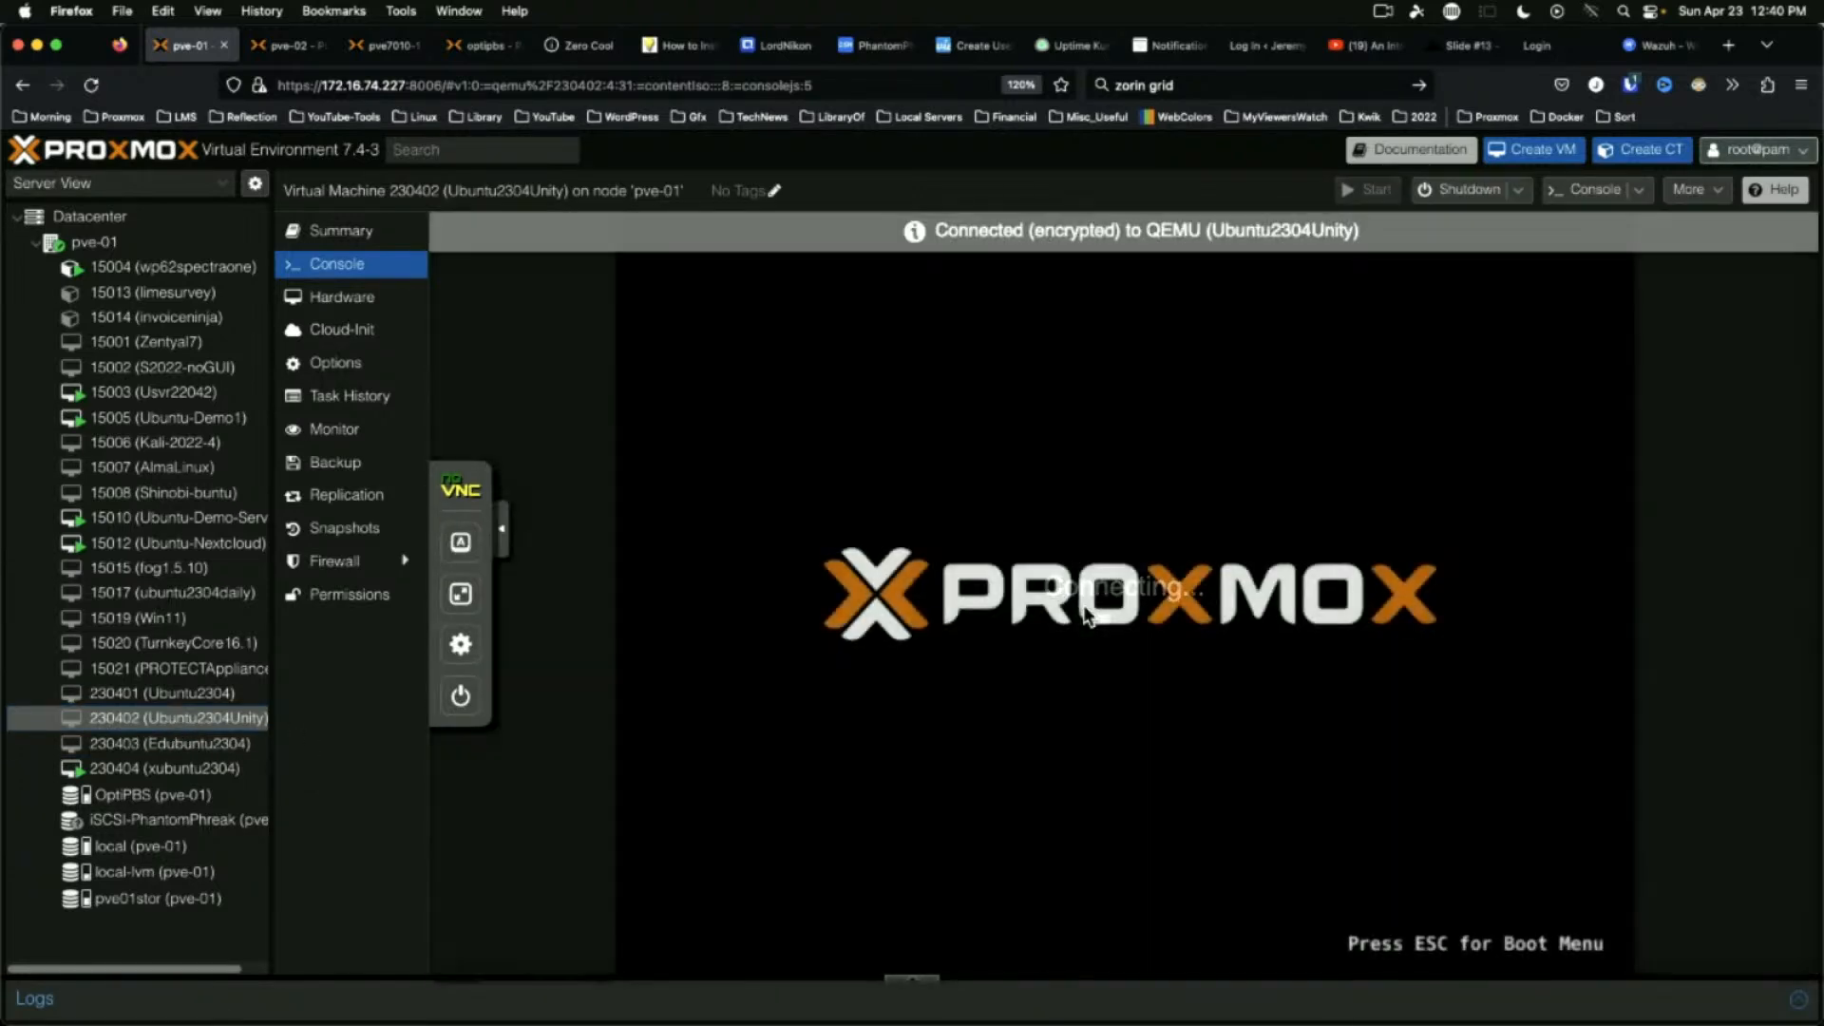
{"action": "left_click", "coordinate": [501, 528]}
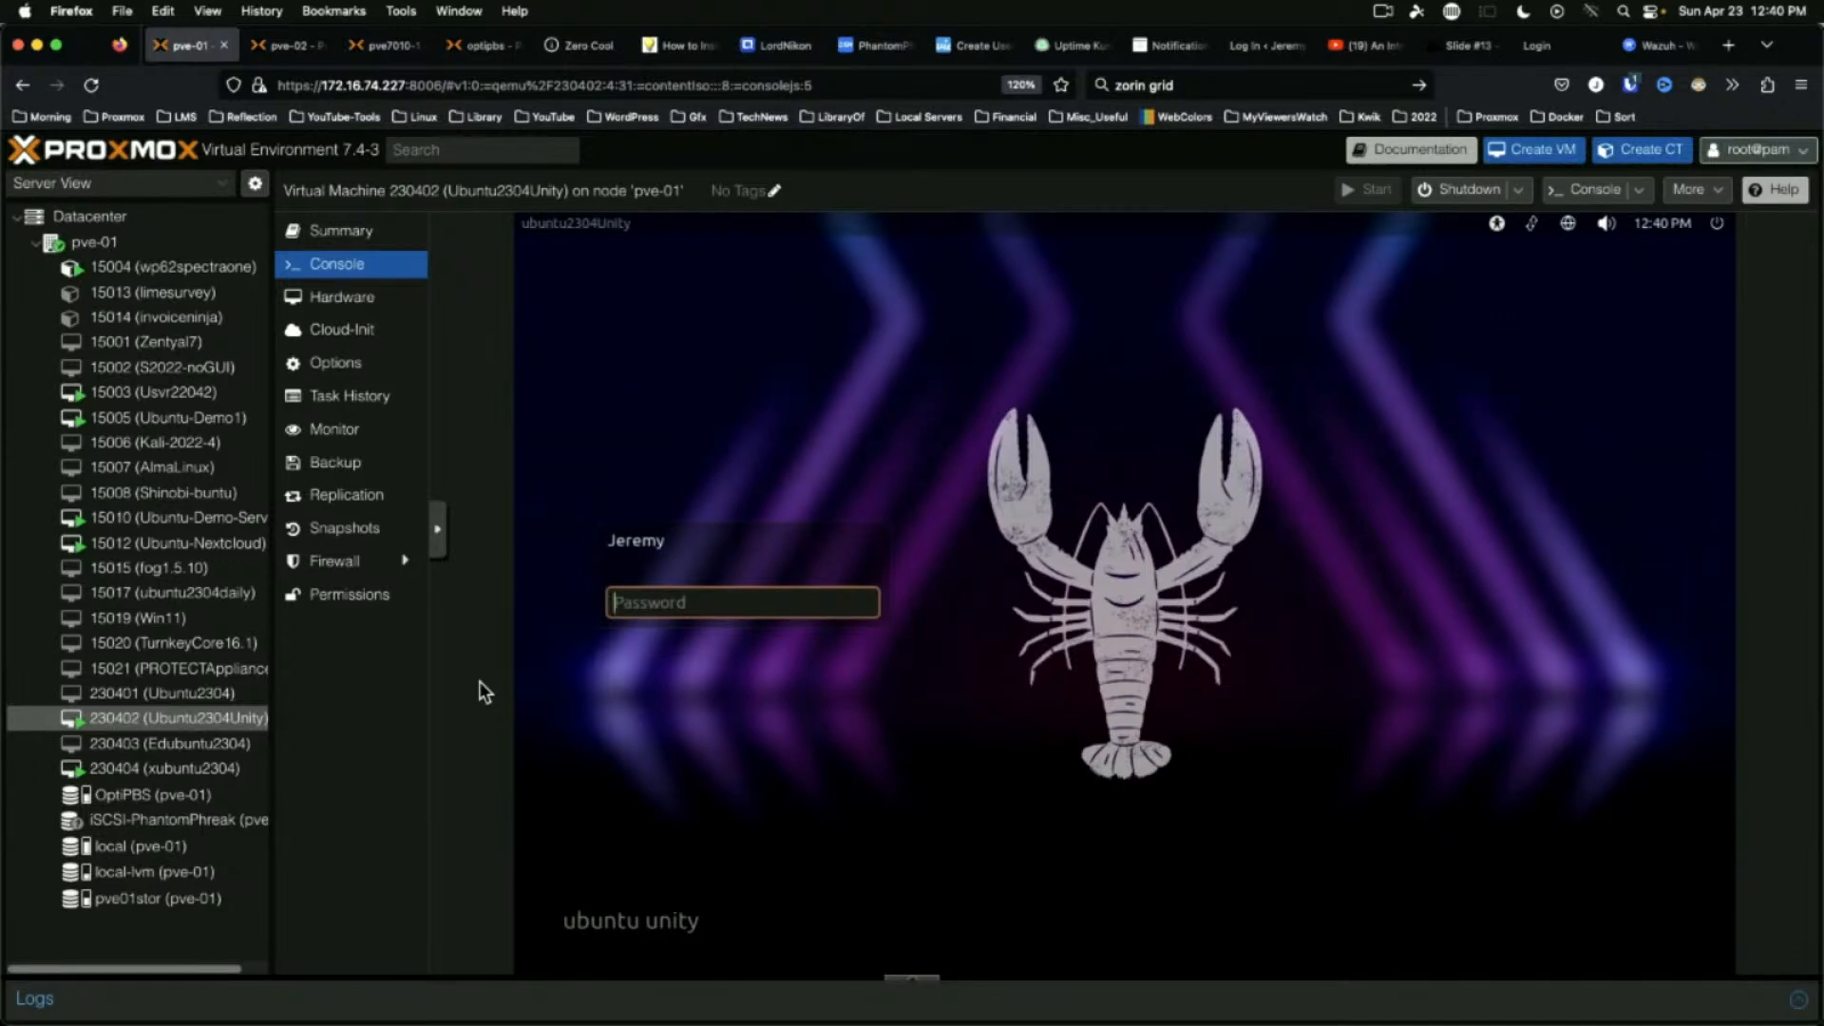
{"action": "type", "text": "•••••••••••"}
{"action": "left_click", "coordinate": [1717, 224]}
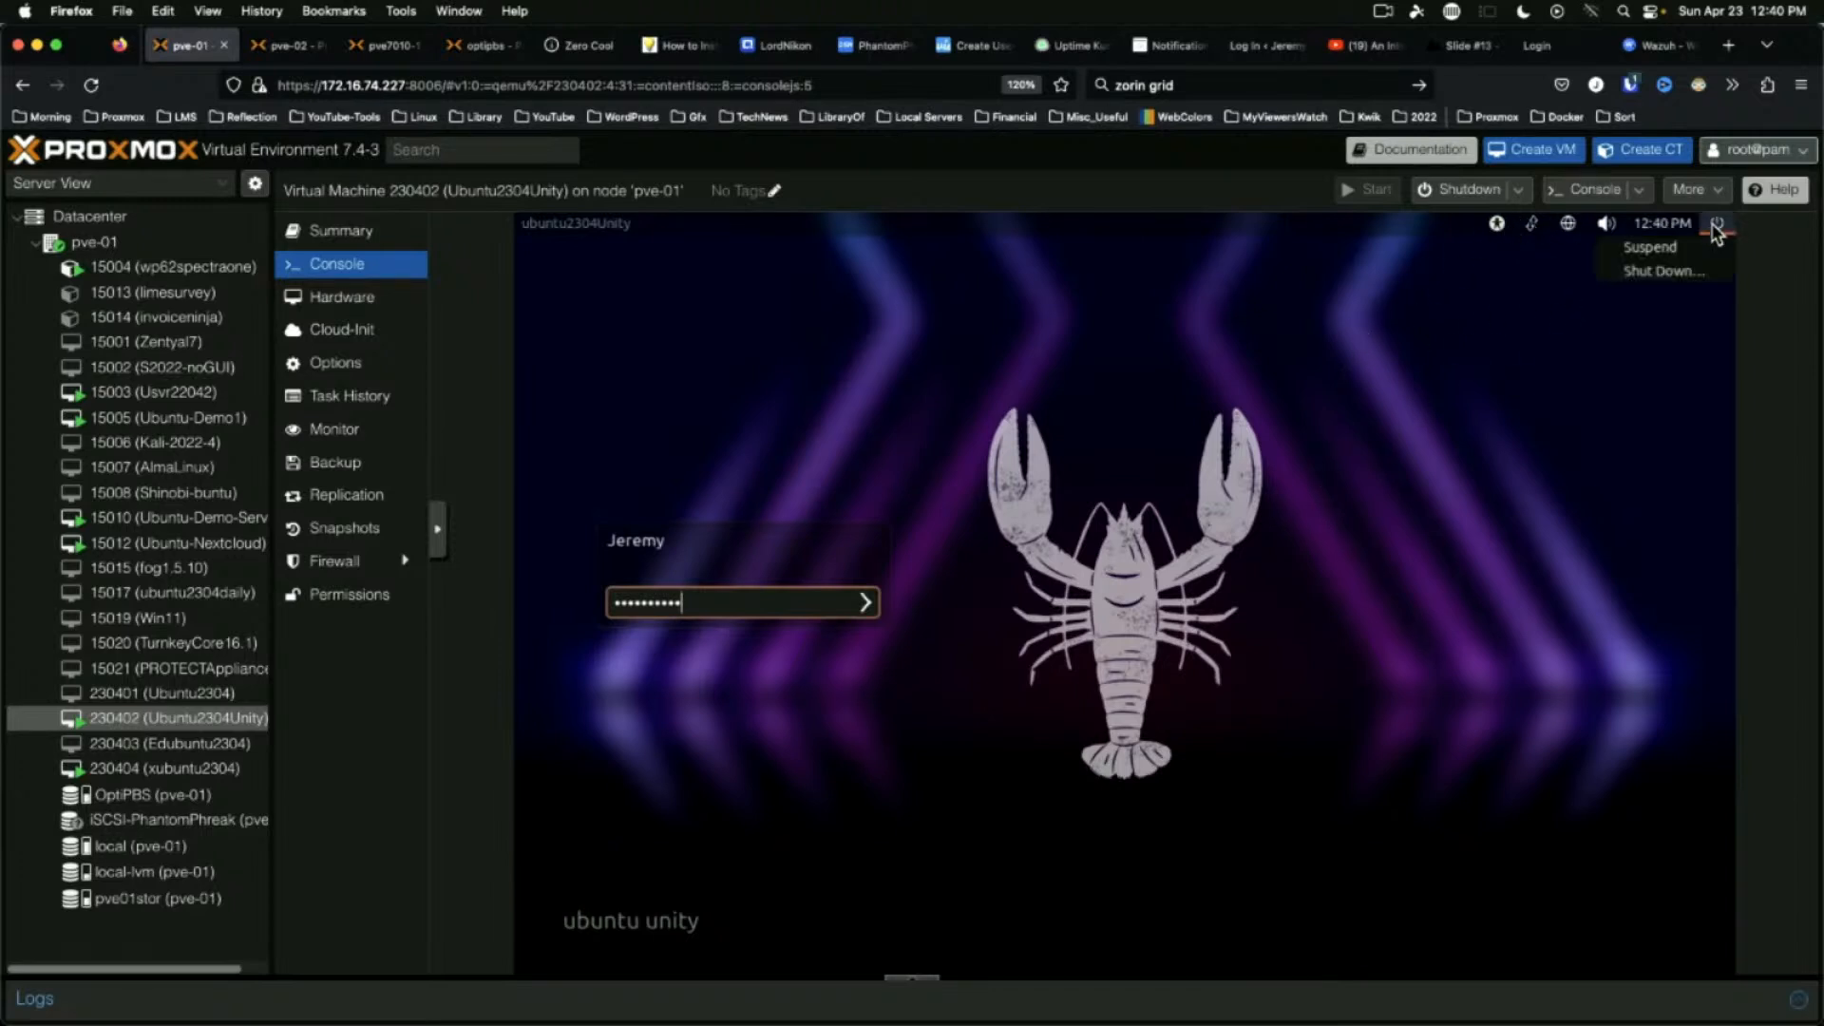
{"action": "left_click", "coordinate": [969, 369]}
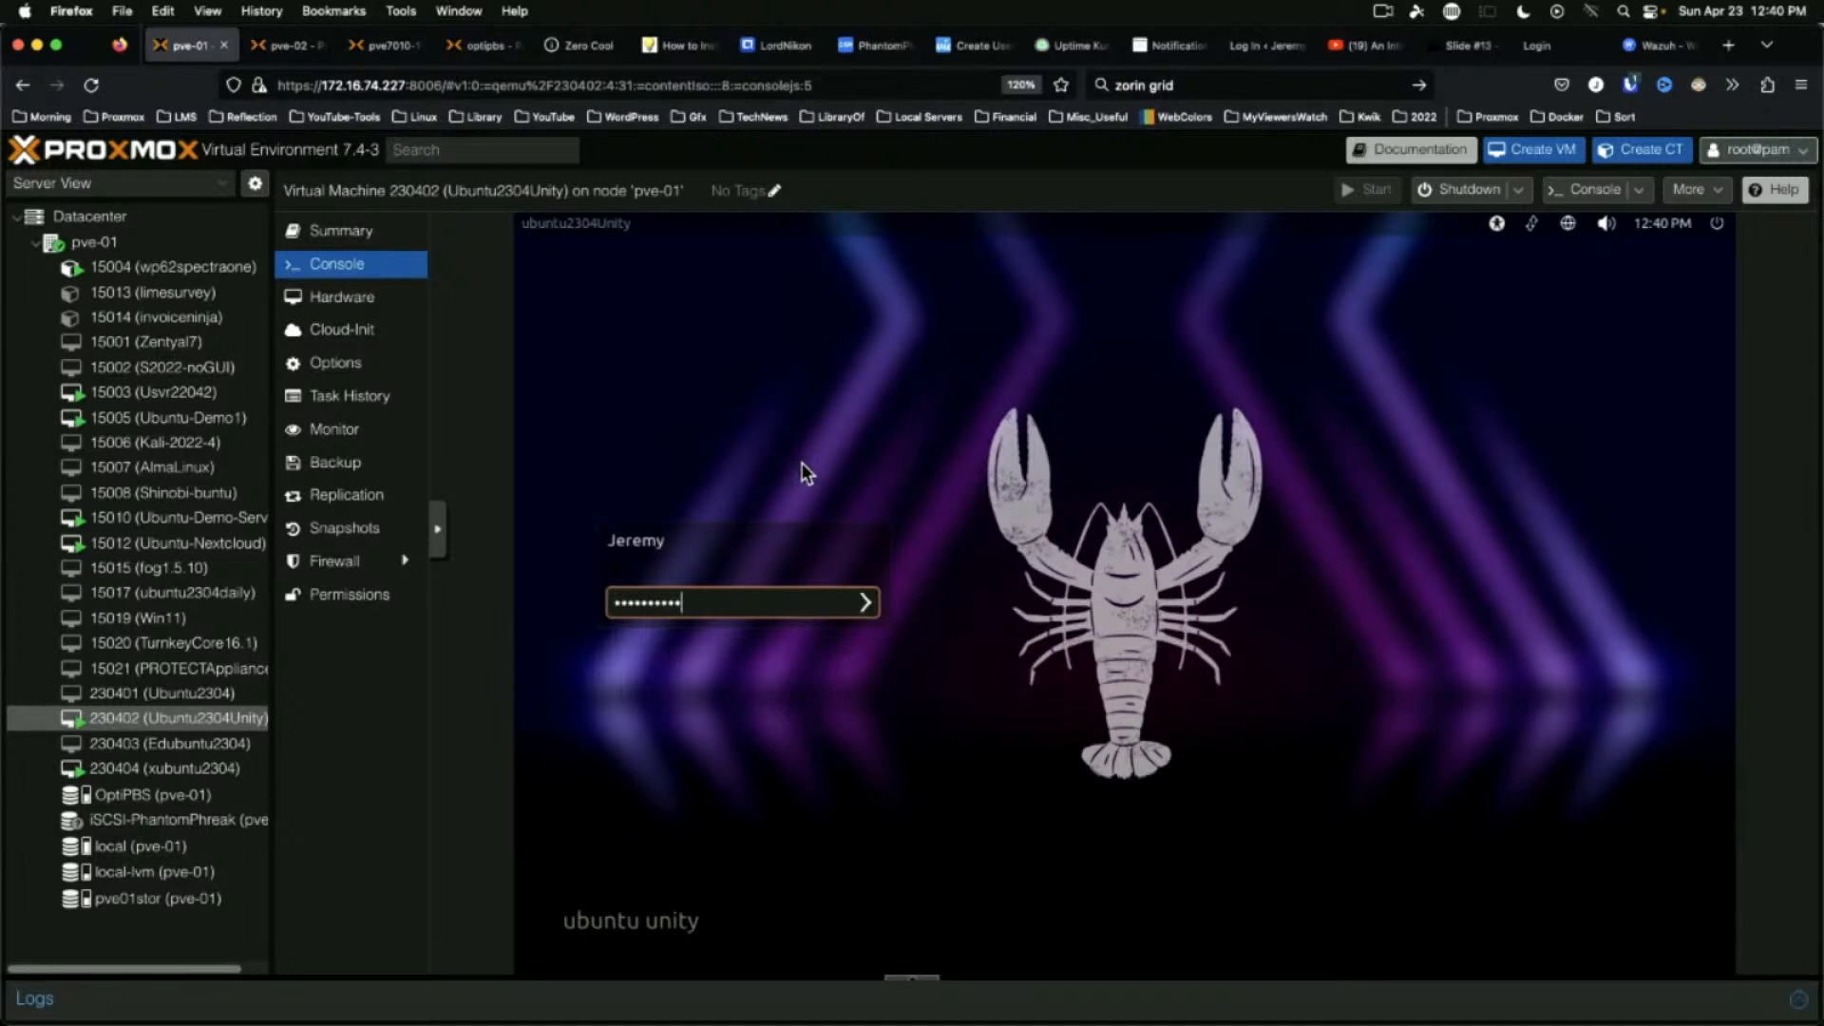
{"action": "key", "text": "Return"}
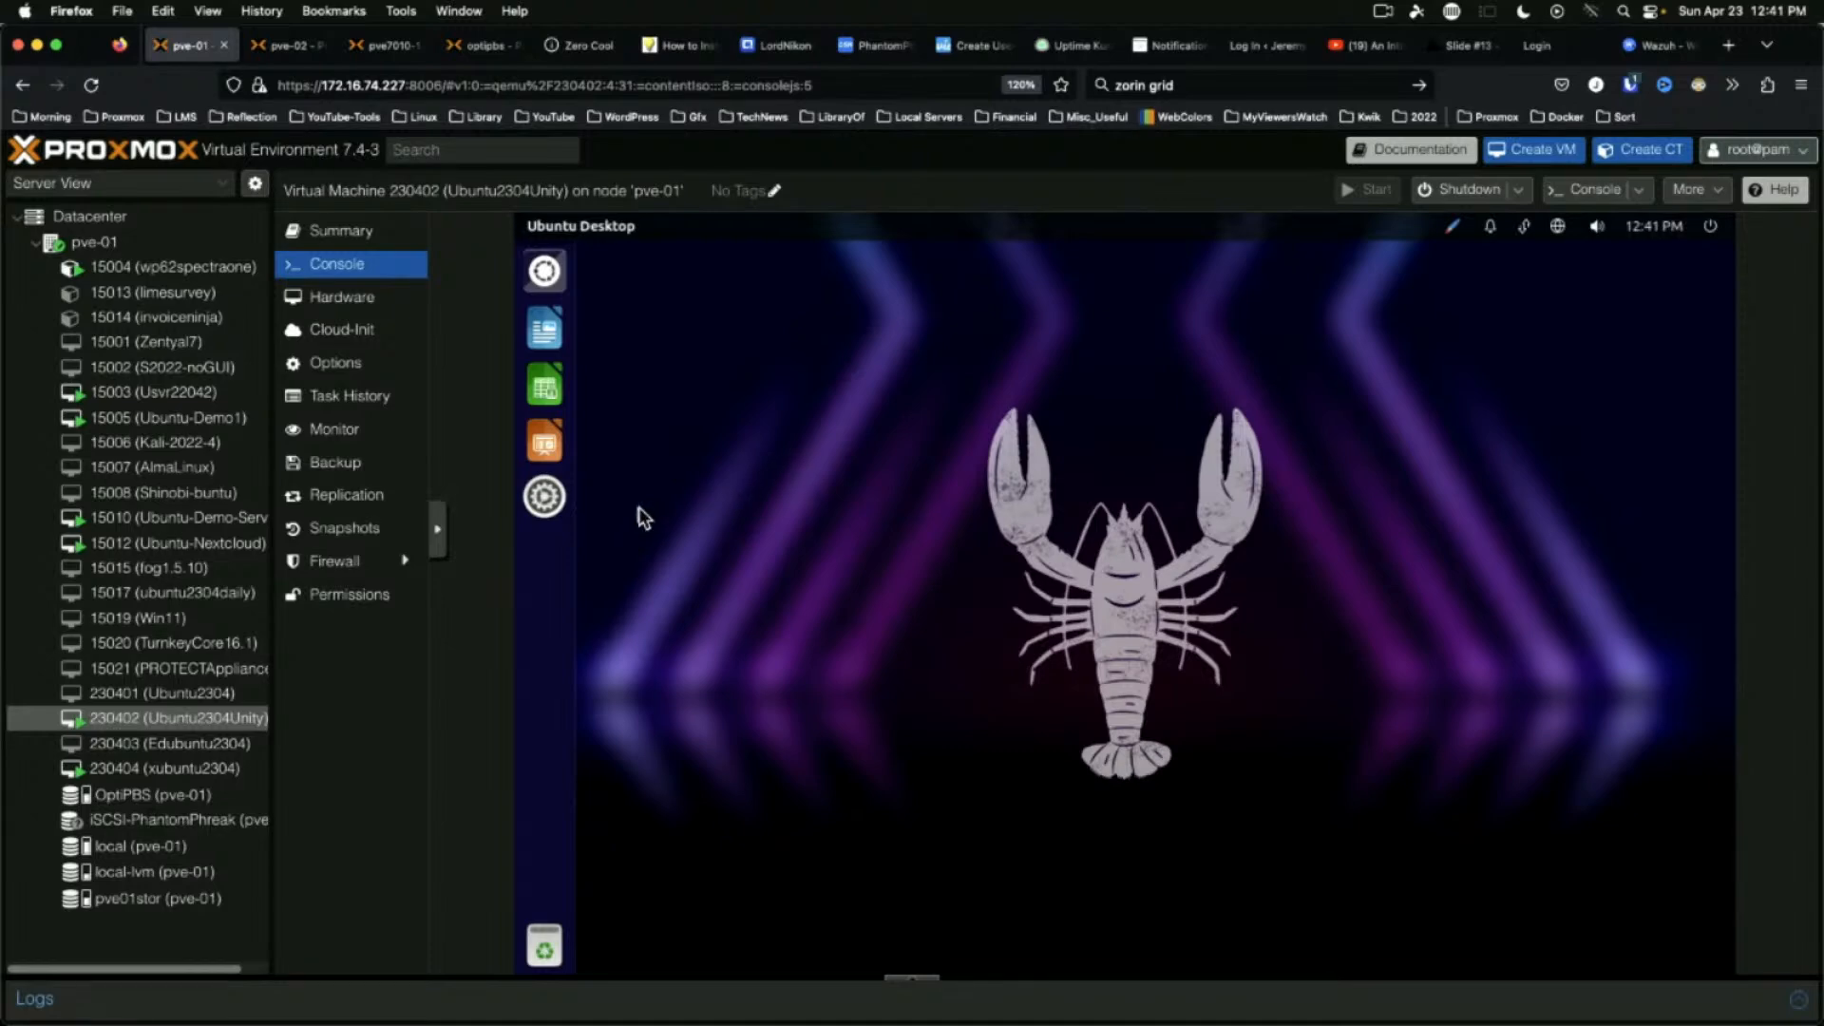
{"action": "left_click", "coordinate": [551, 506]}
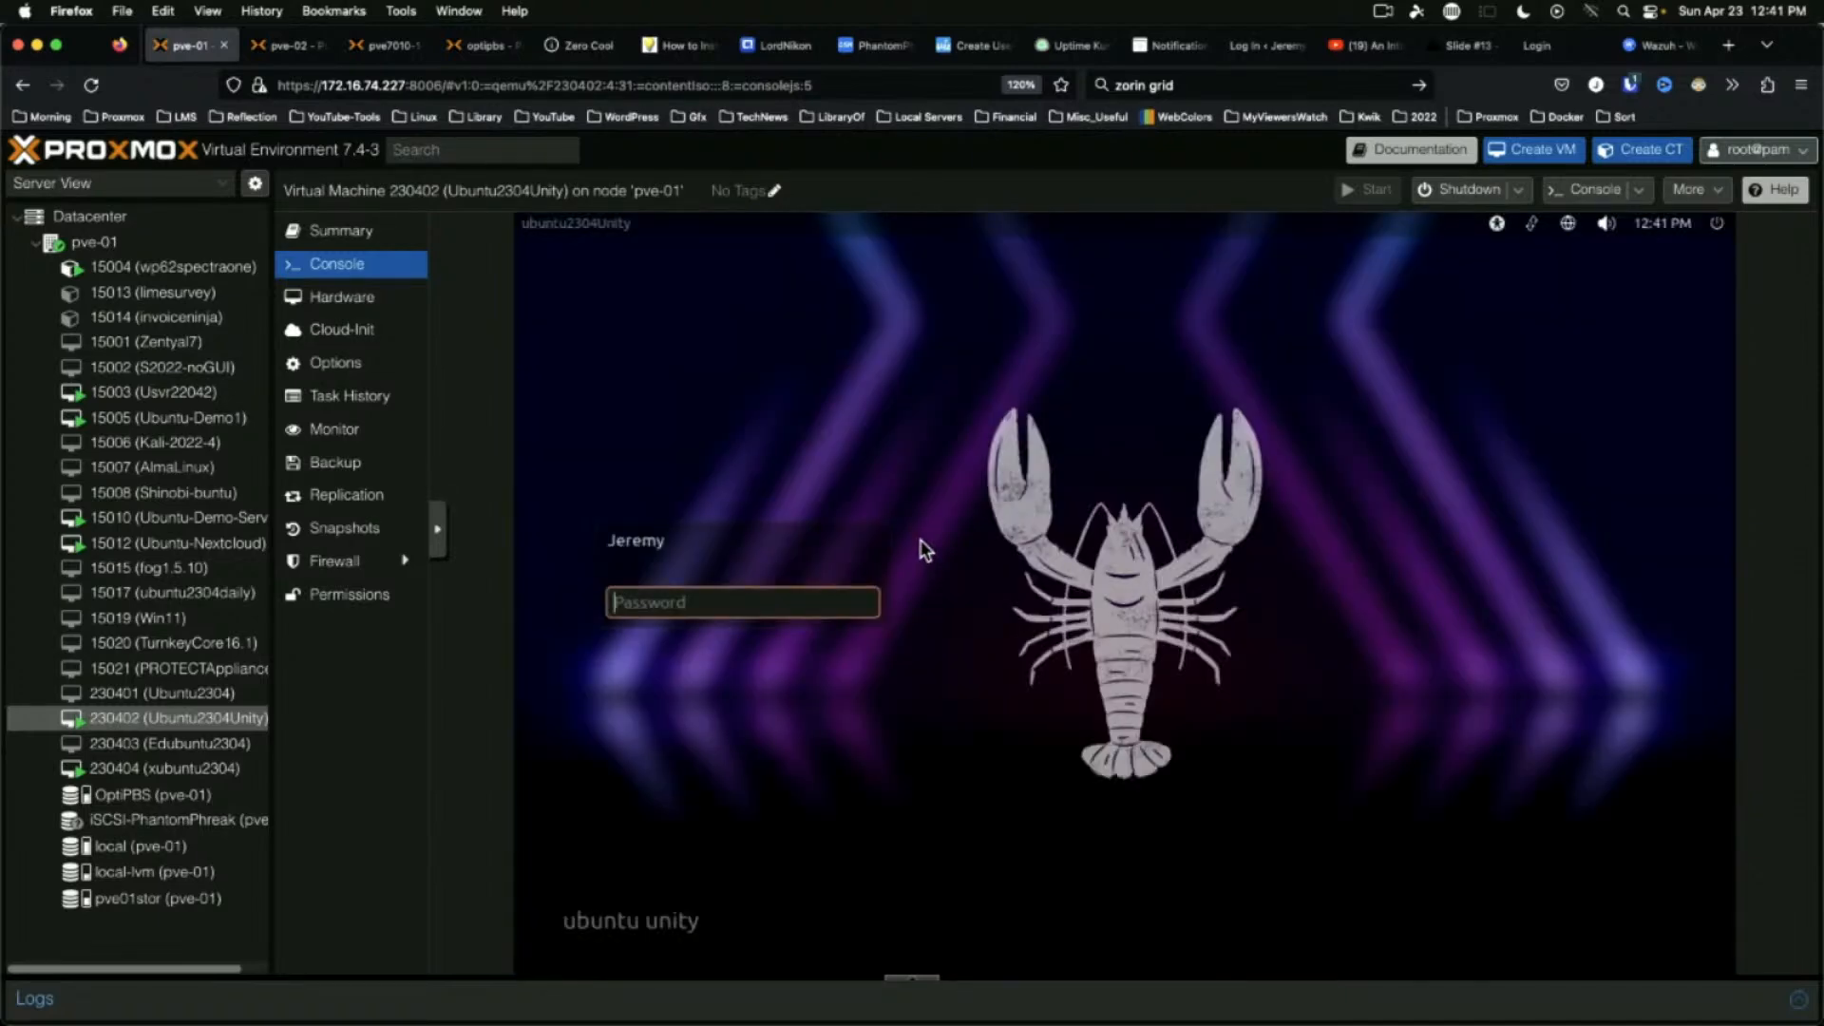
Retry the login password twice, then switch to the tty3 text console with Ctrl+Alt+F3
{"action": "type", "text": "**********"}
{"action": "key", "text": "Return"}
{"action": "type", "text": "***********"}
{"action": "key", "text": "Return"}
{"action": "key", "text": "ctrl+alt+F3"}
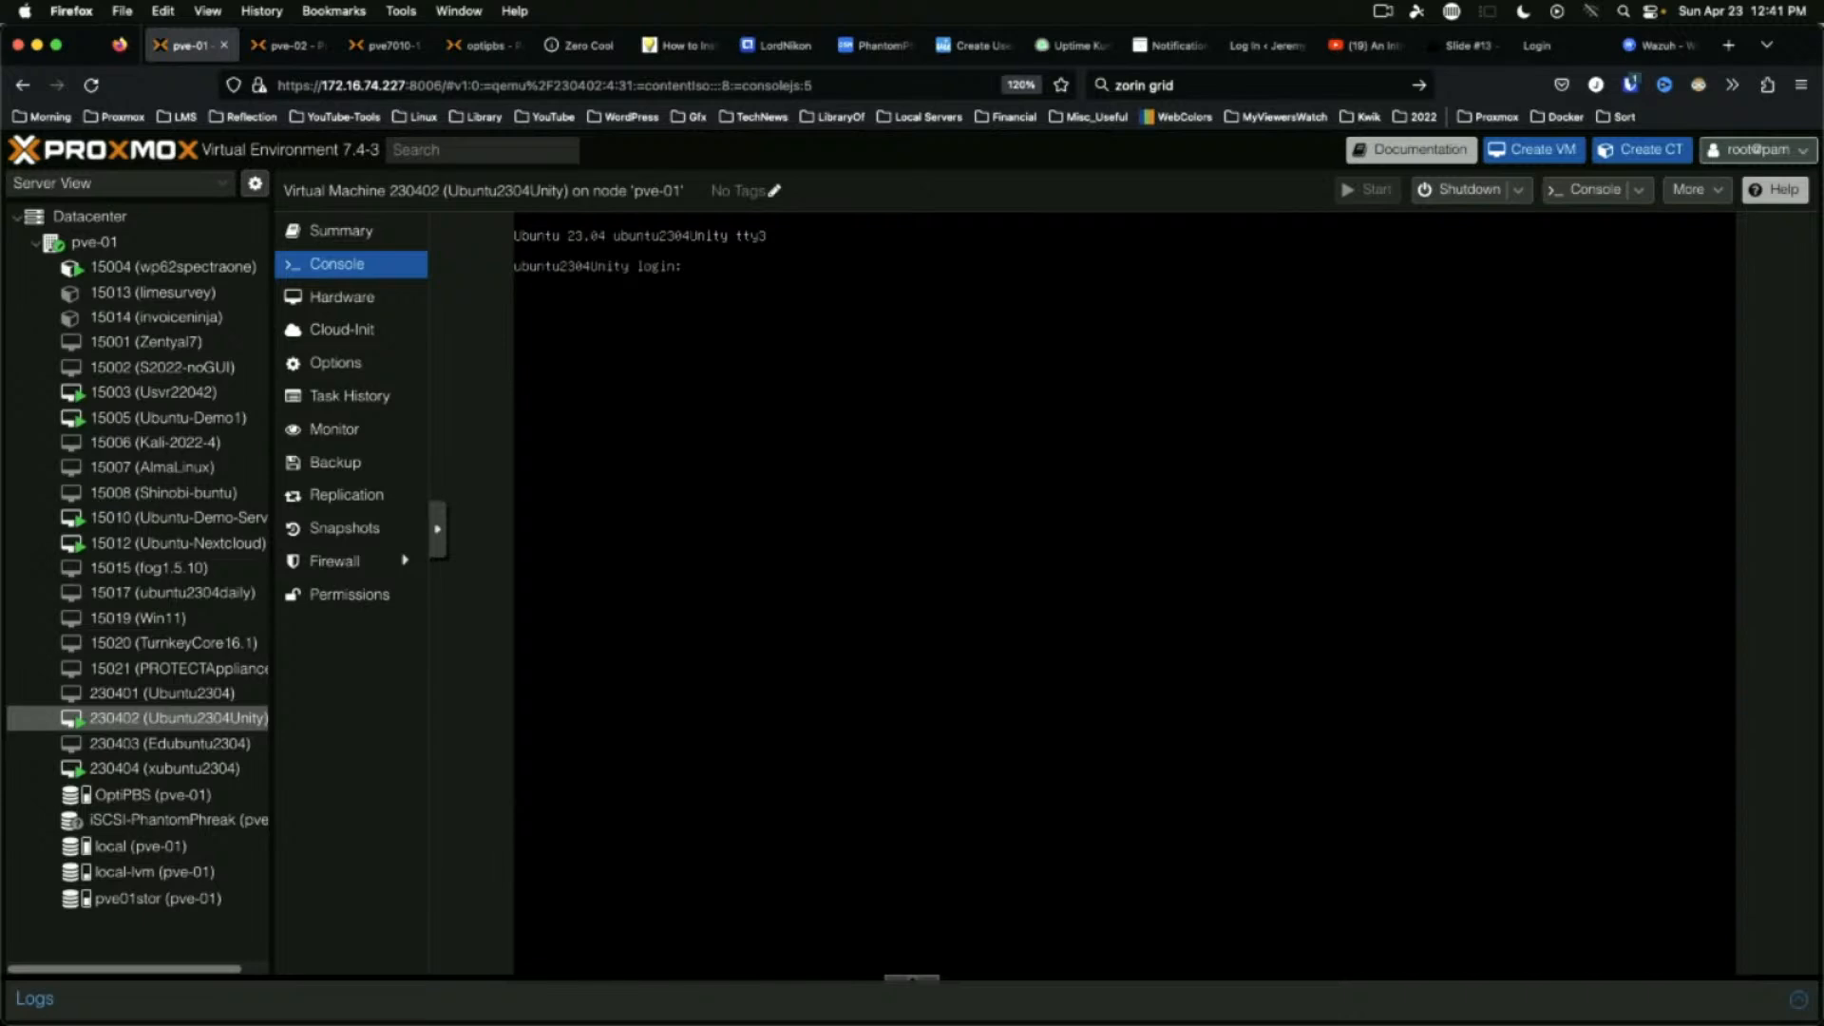
Log in at tty3 with the account name and install qemu-guest-agent via sudo apt install -y
{"action": "key", "text": "Return"}
{"action": "key", "text": "Return"}
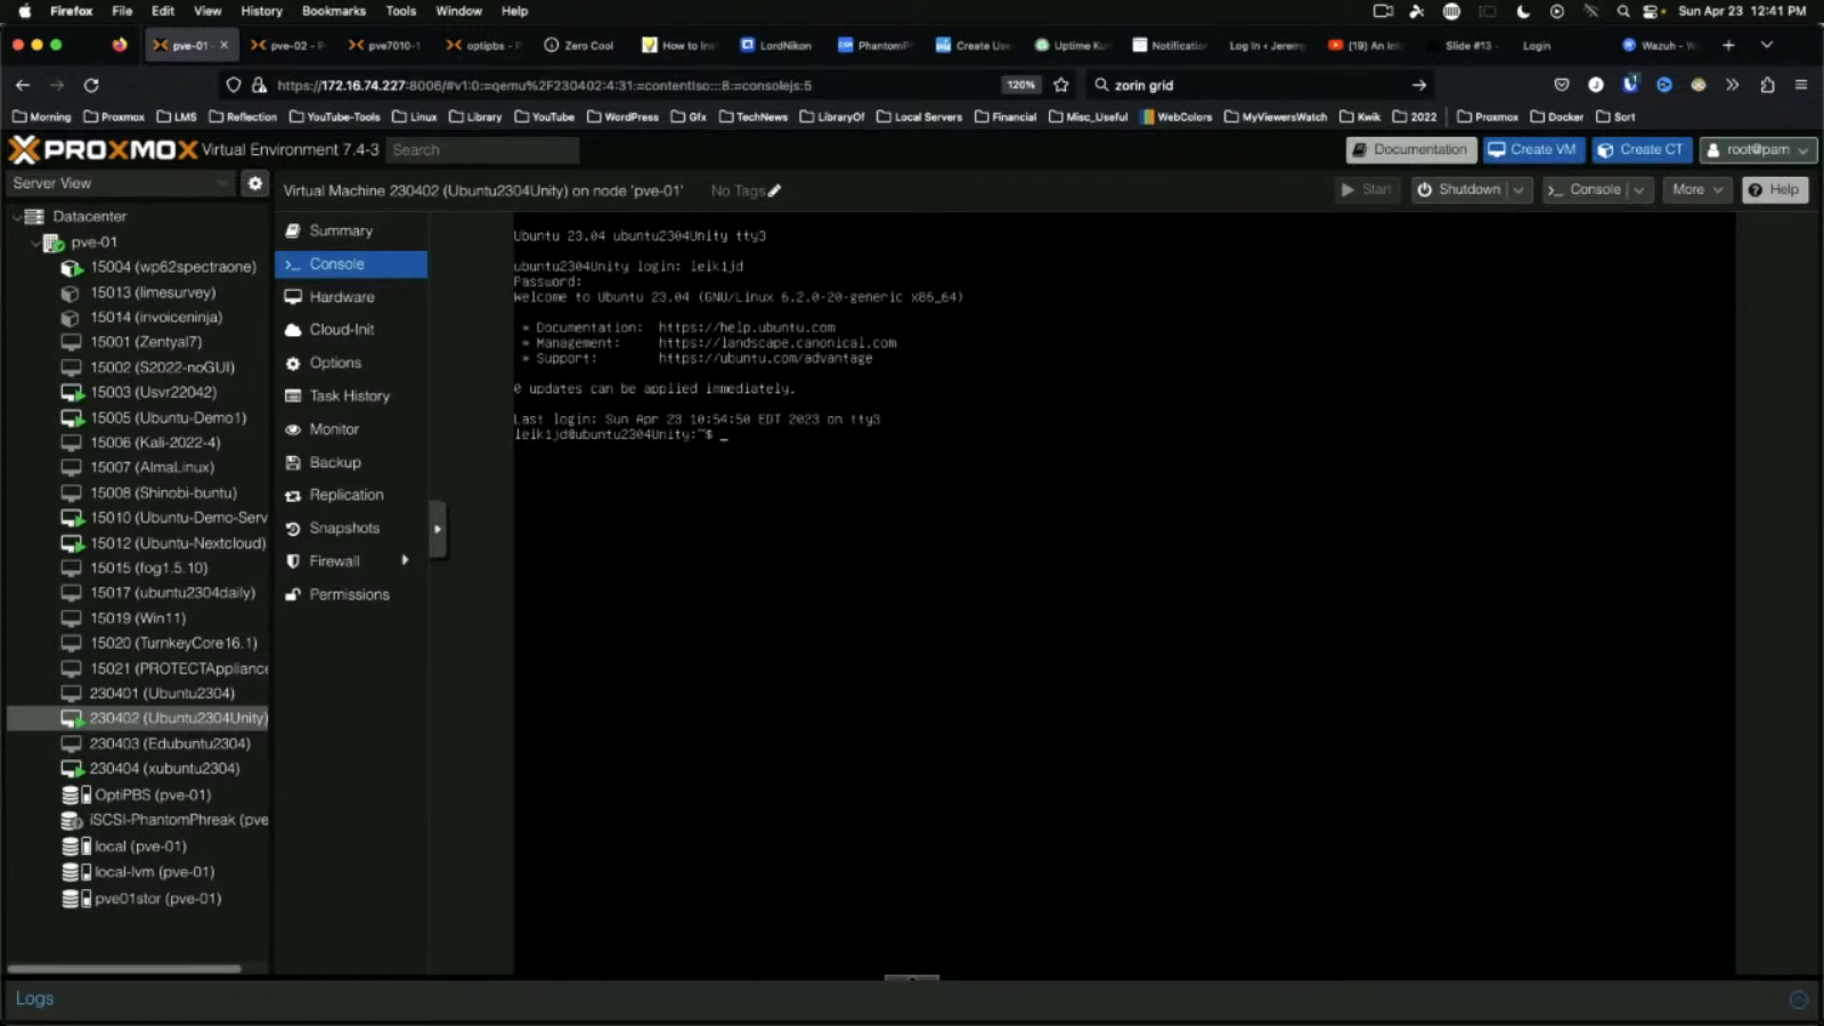
{"action": "key", "text": "Return"}
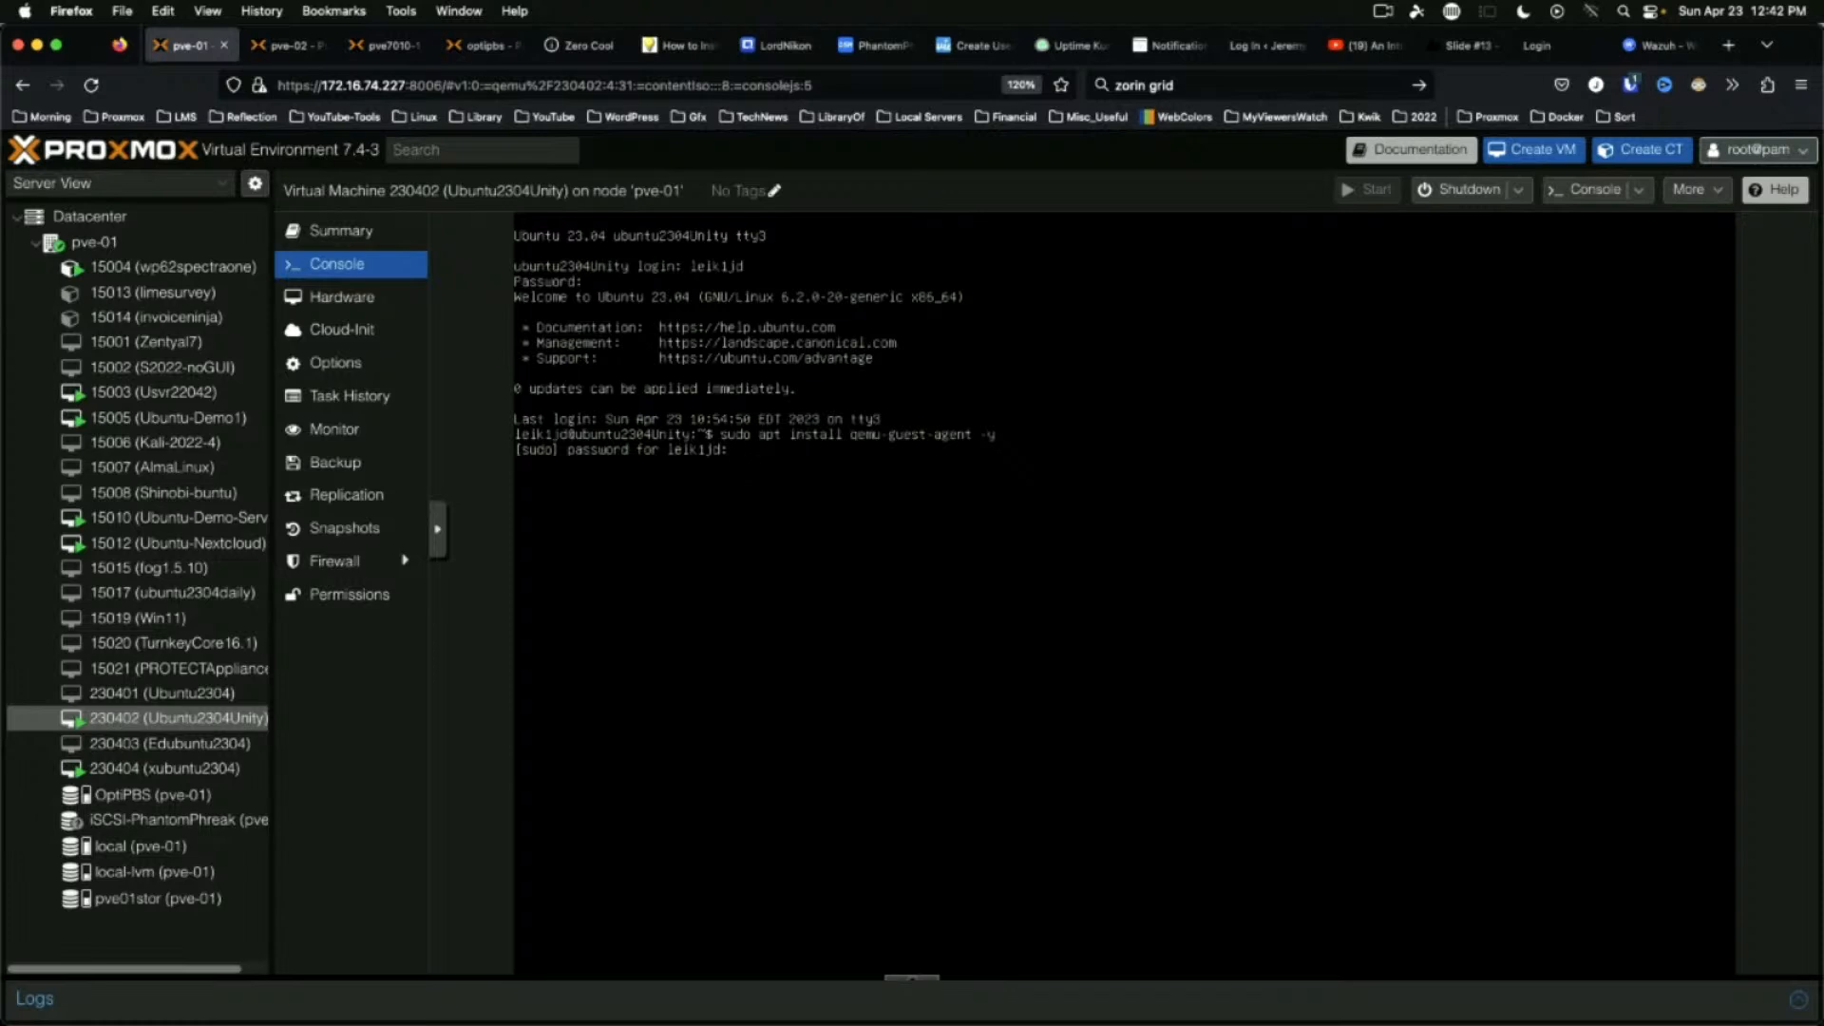
{"action": "key", "text": "Return"}
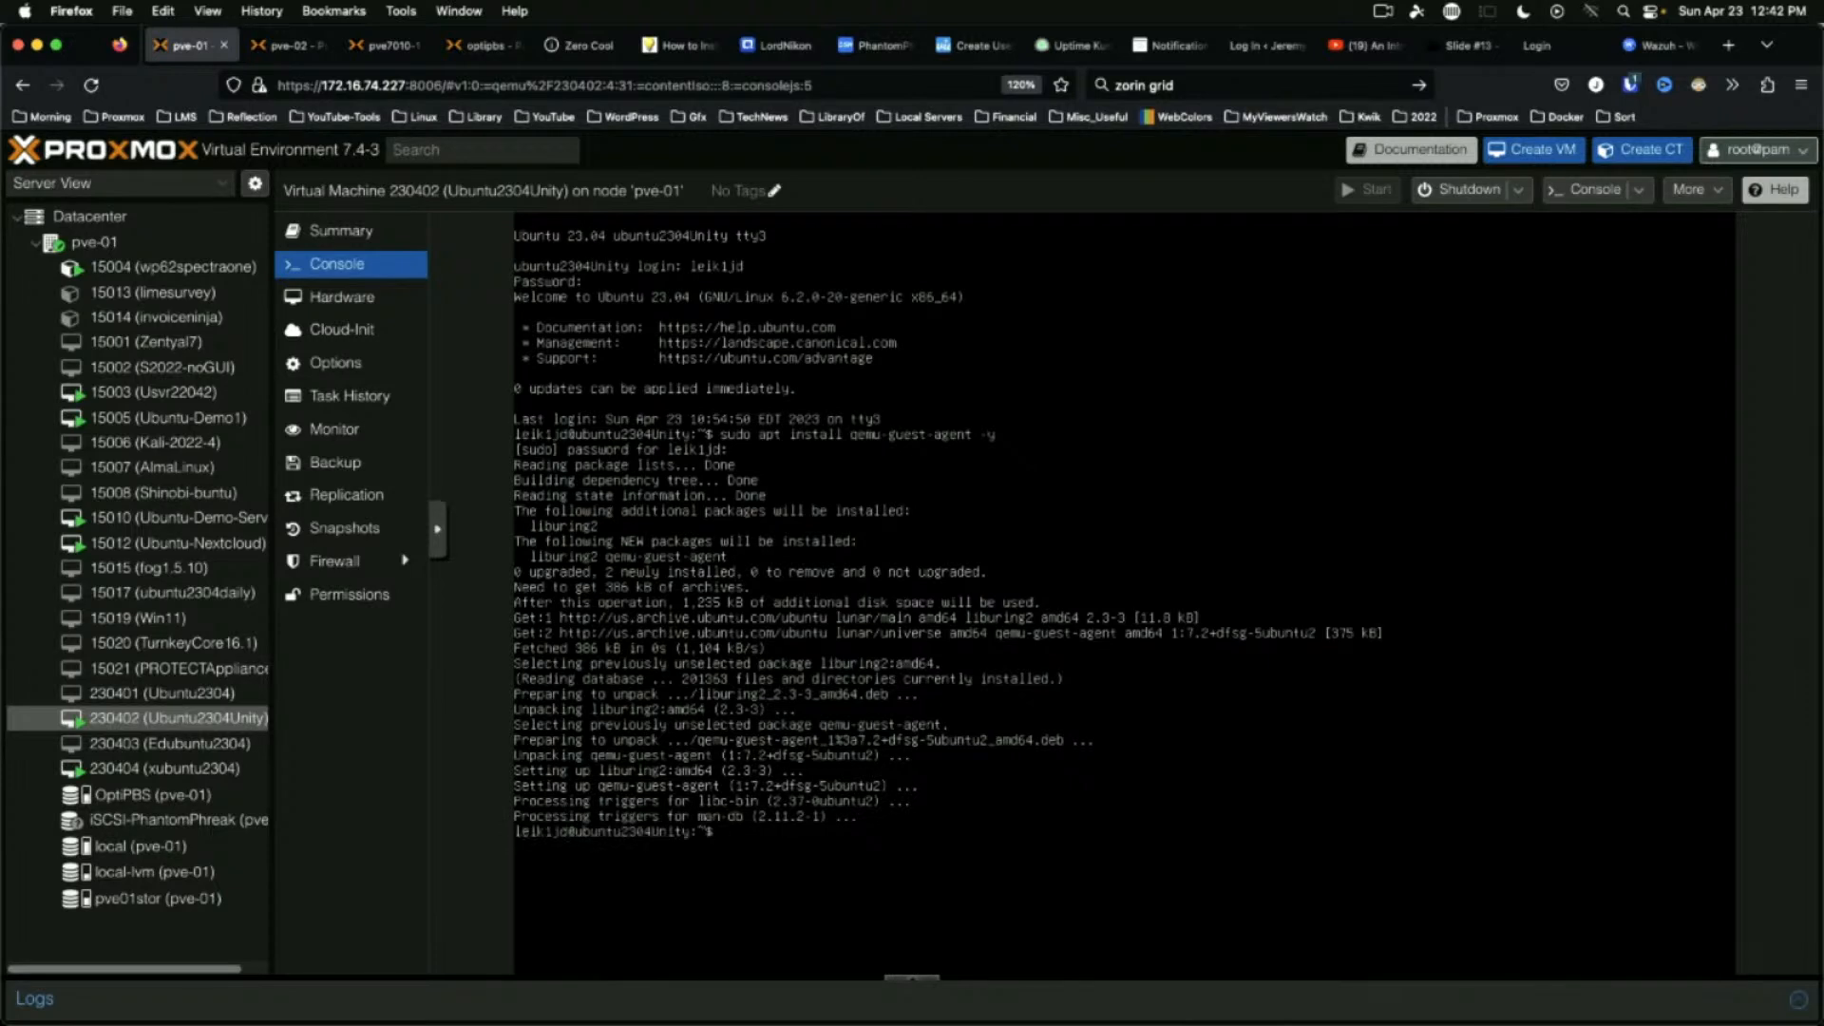
Reboot the VM and enter the account password at the login screen
{"action": "type", "text": "reboot"}
{"action": "key", "text": "Return"}
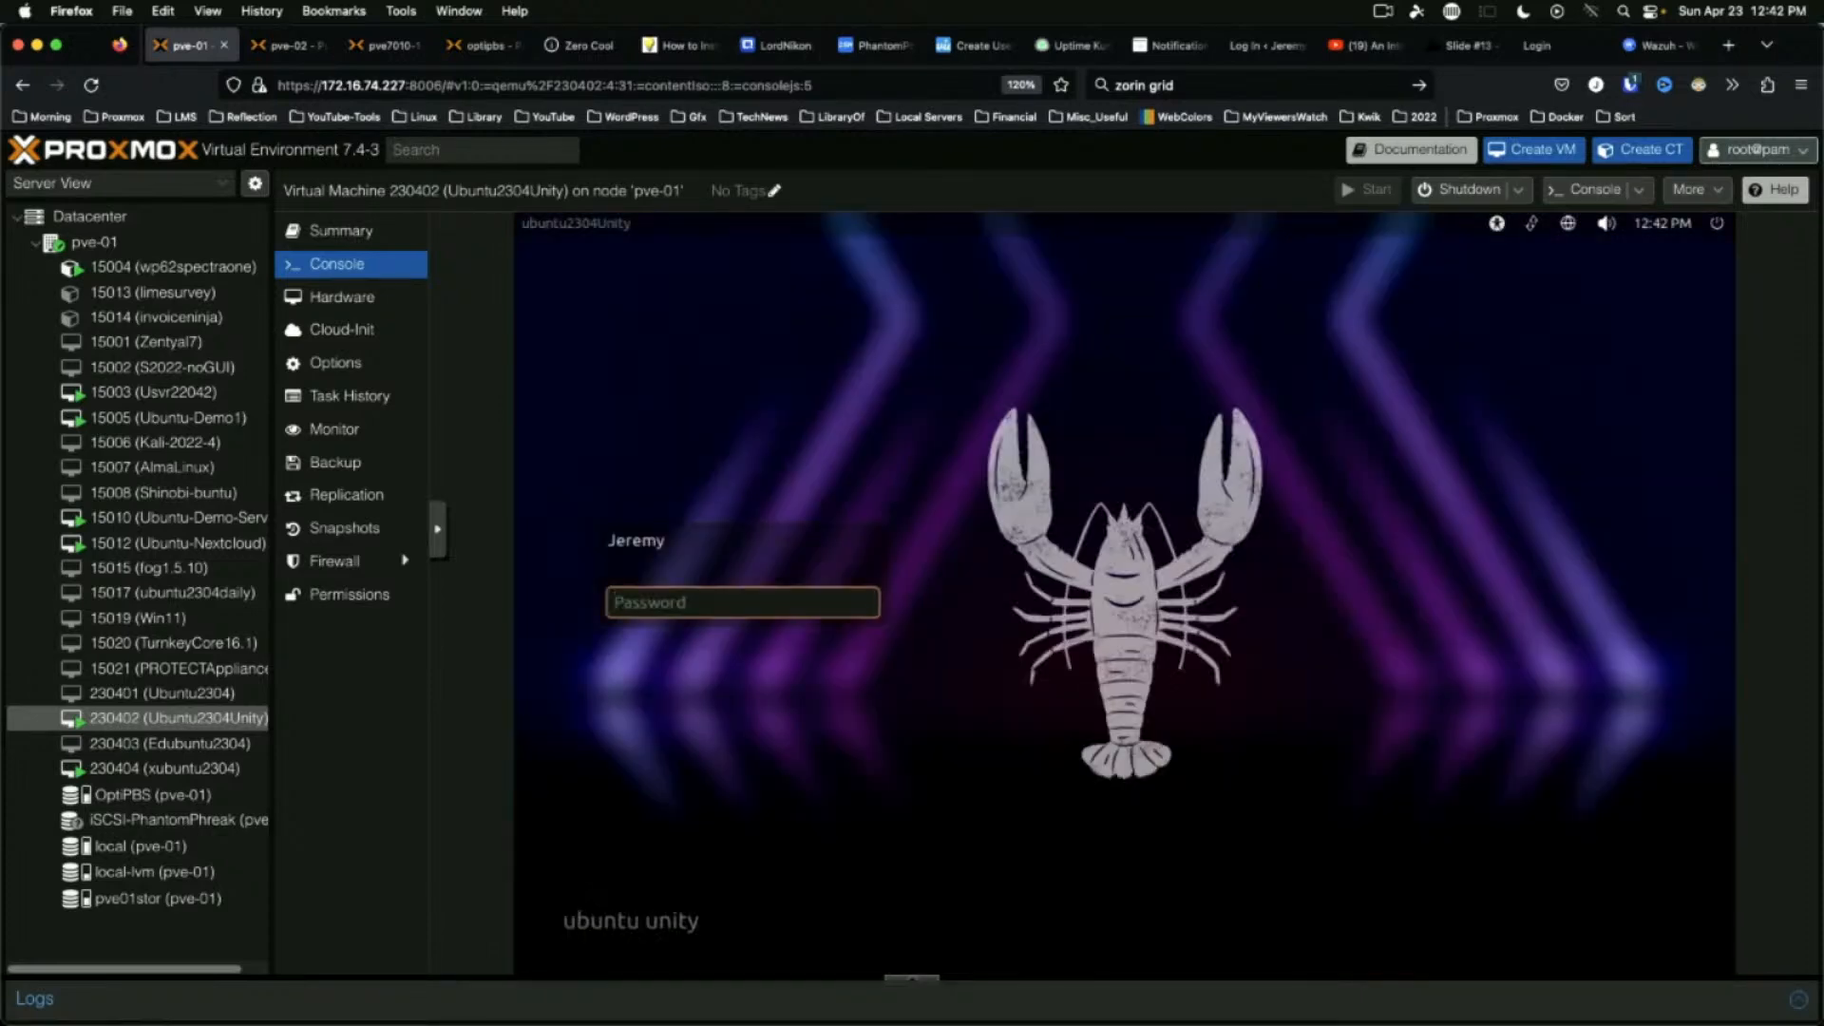
{"action": "type", "text": "••••••••••"}
{"action": "key", "text": "Return"}
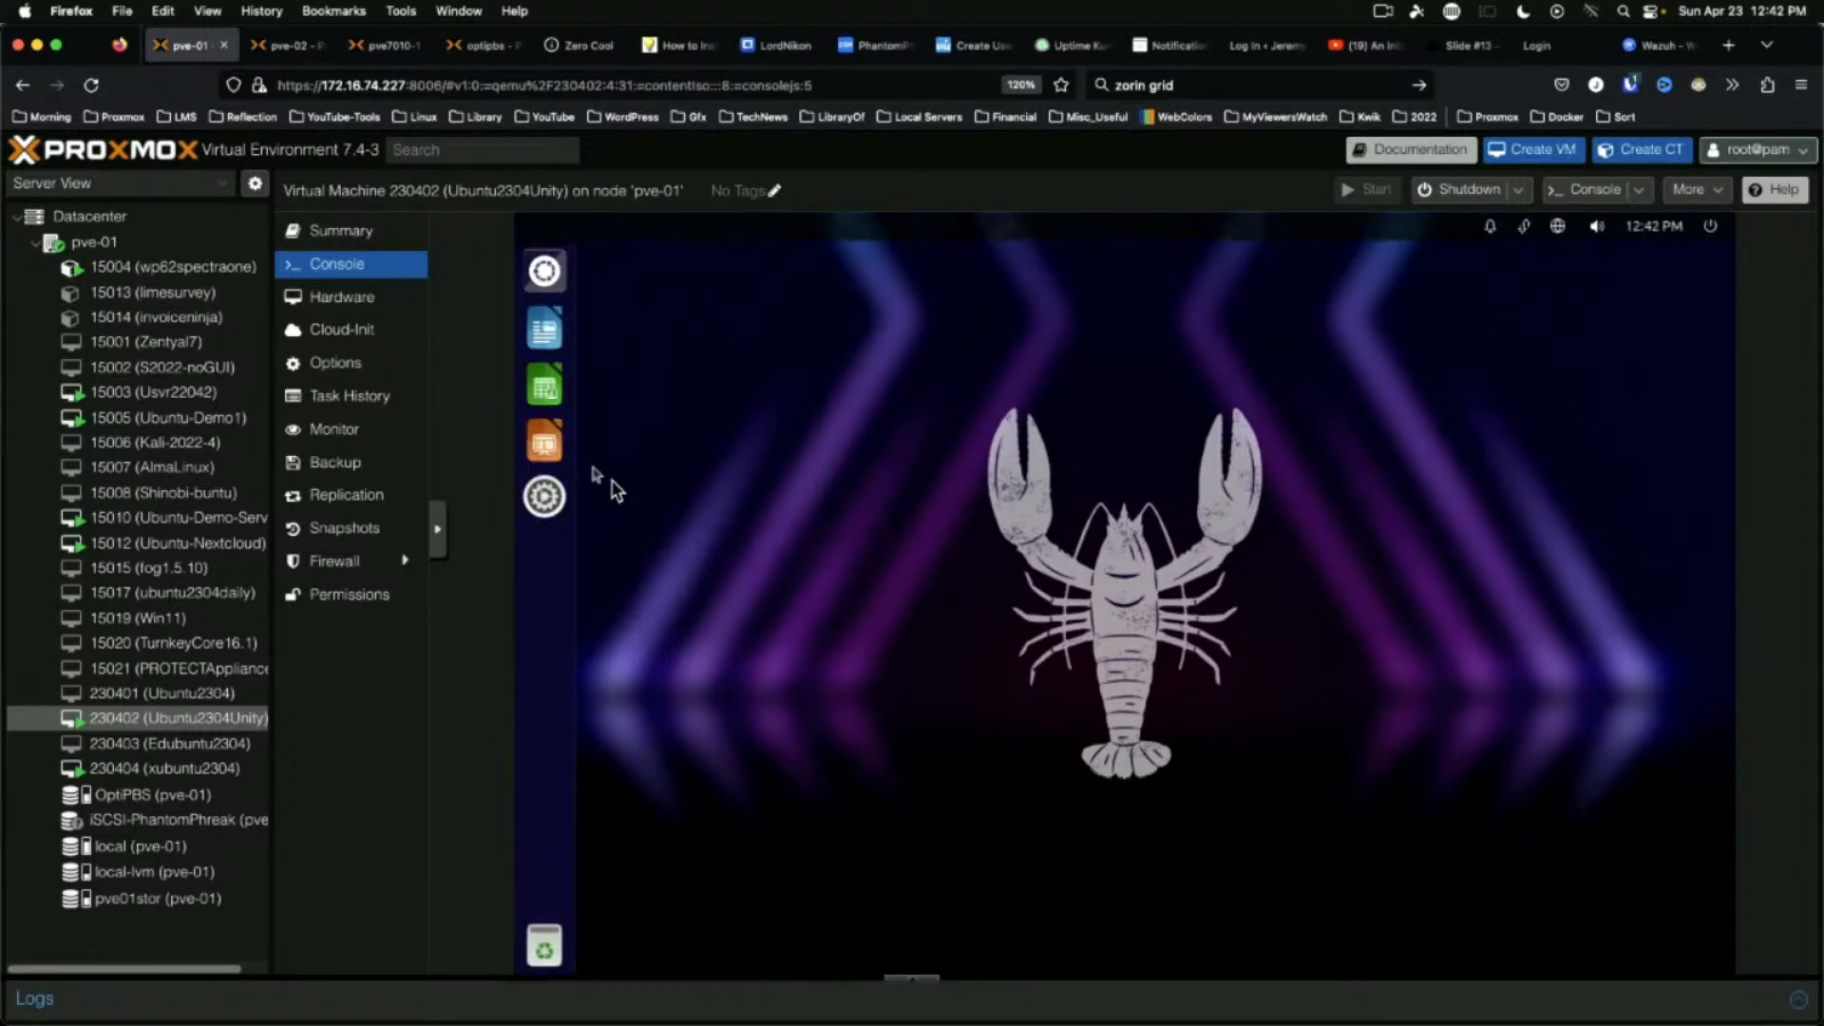
{"action": "left_click", "coordinate": [345, 246]}
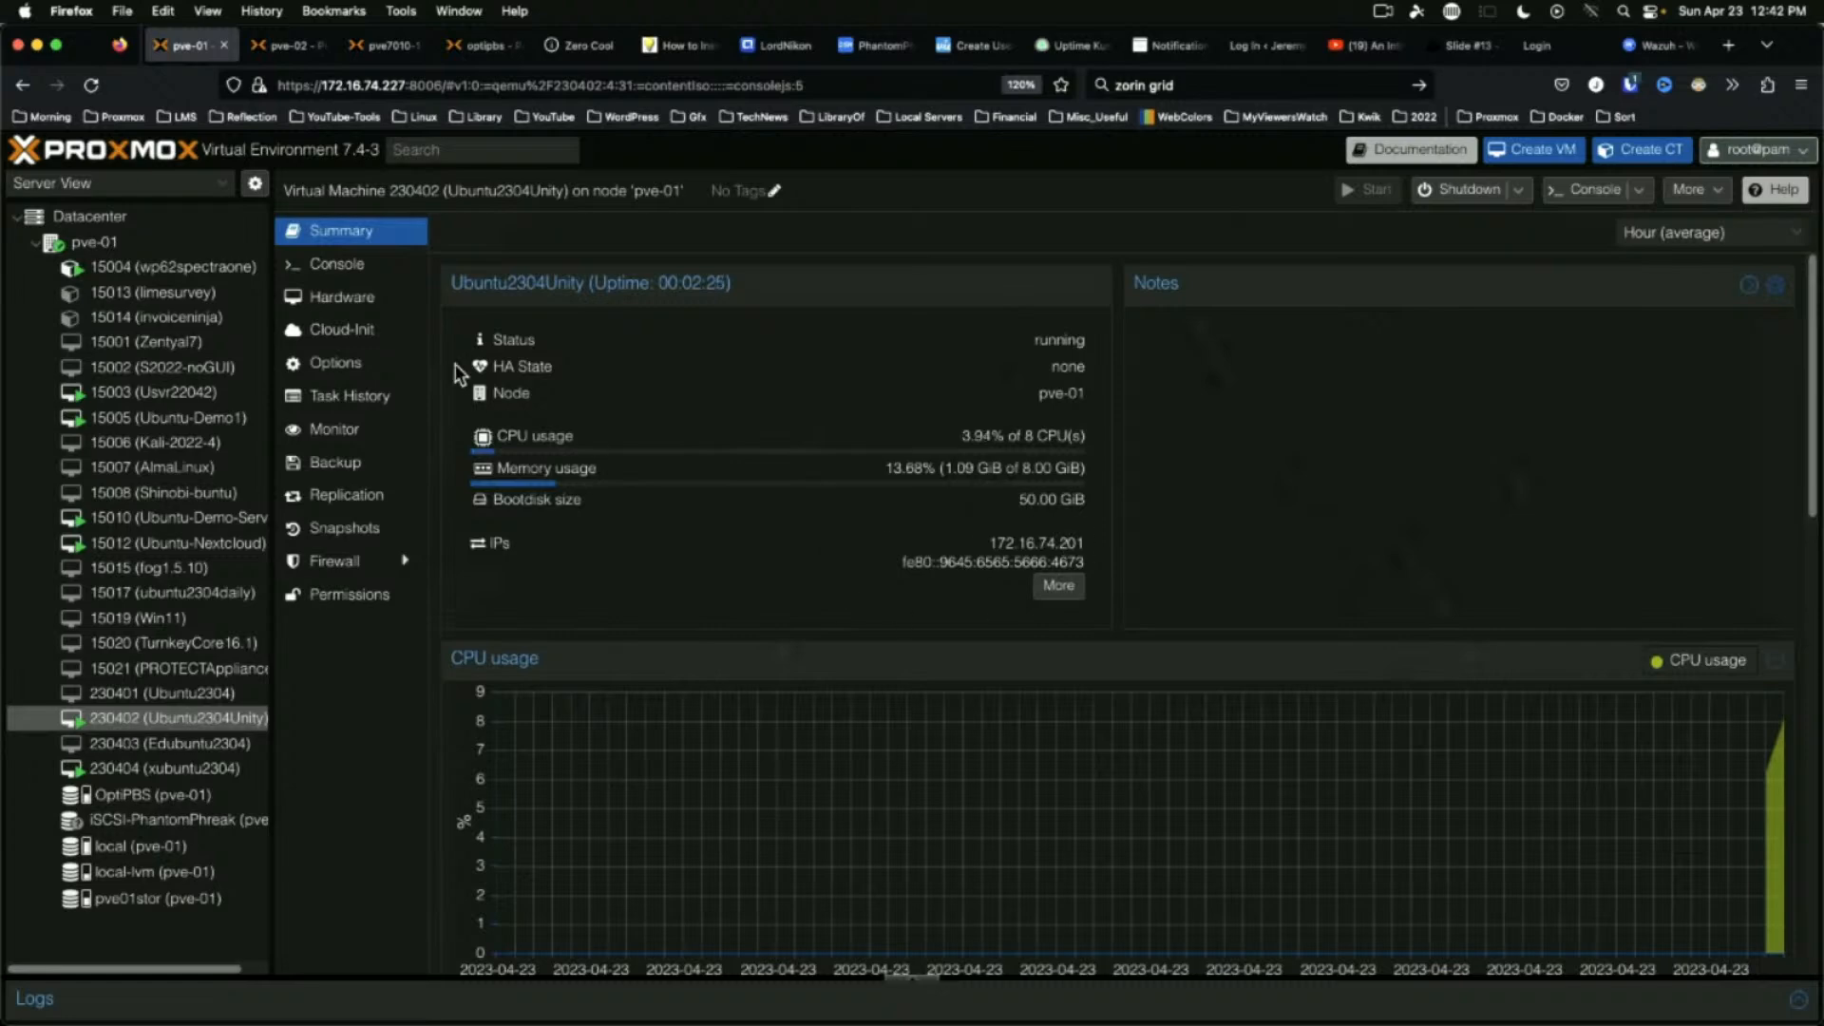
{"action": "left_click", "coordinate": [328, 264]}
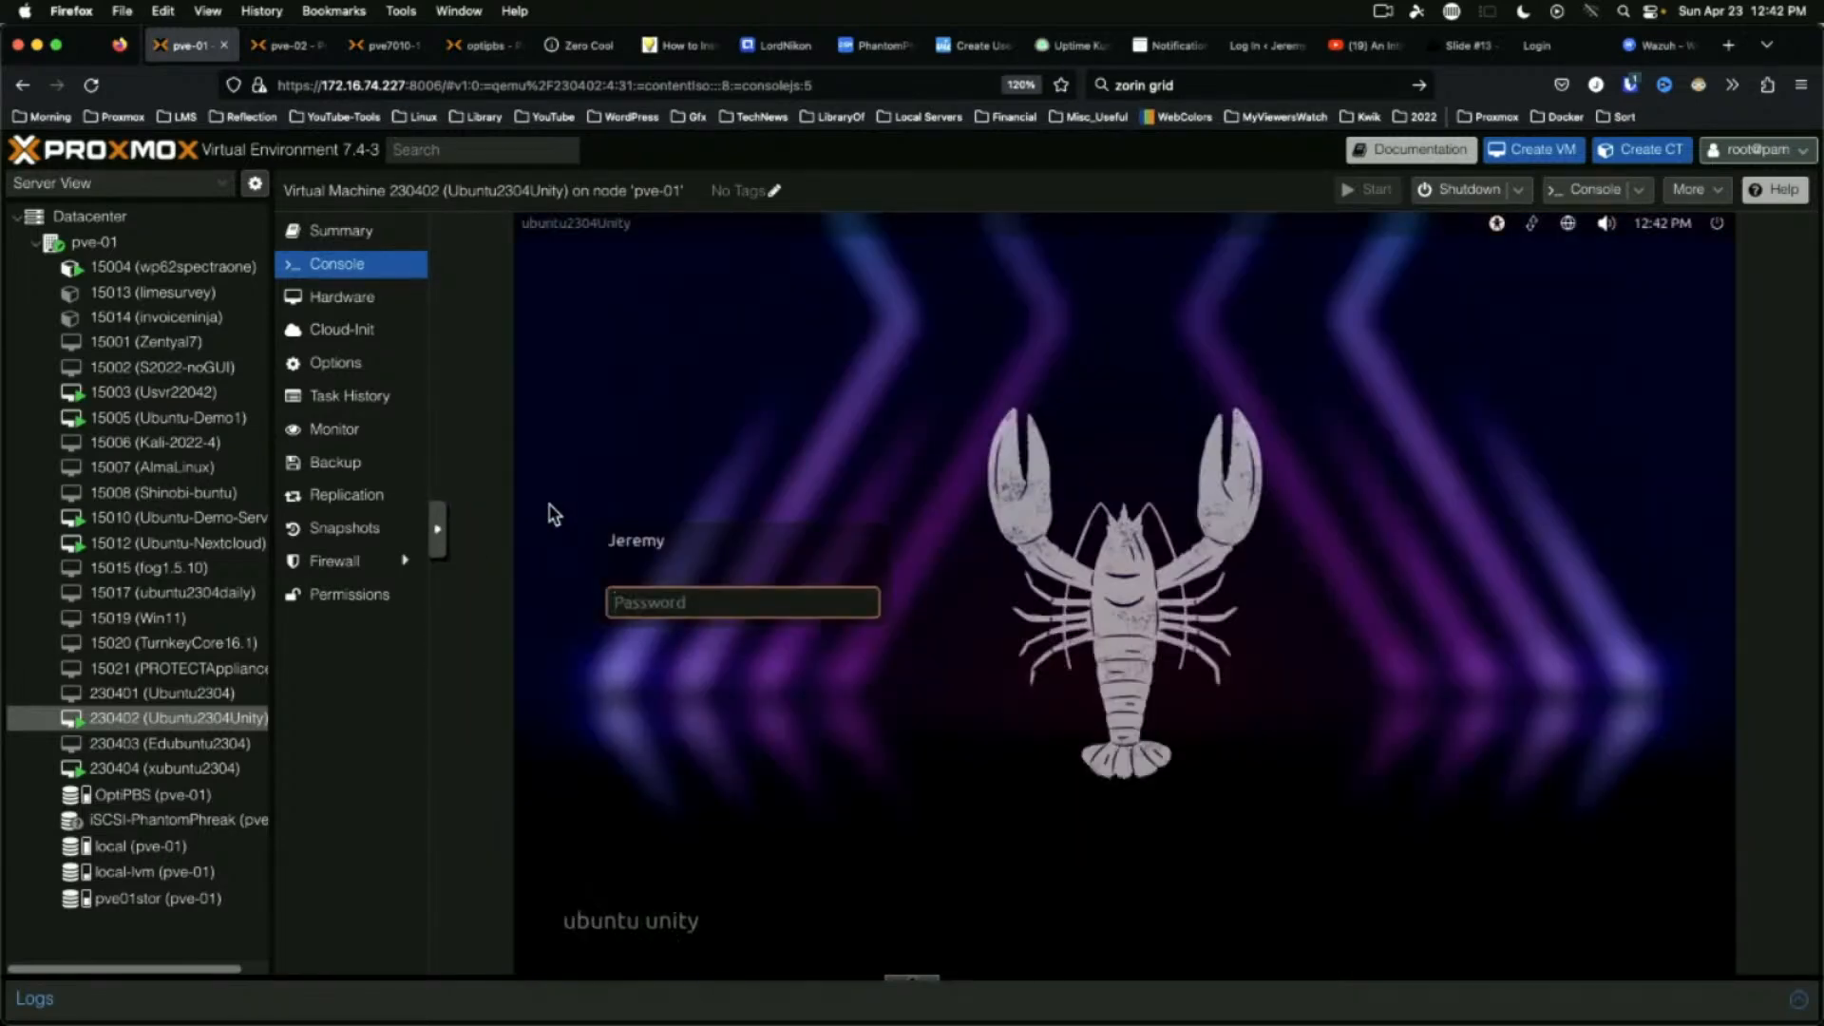
Shut down the Ubuntu2304Unity VM and select 230403 (Edubuntu2304) in the Proxmox tree
{"action": "left_click", "coordinate": [1718, 226]}
{"action": "left_click", "coordinate": [1699, 272]}
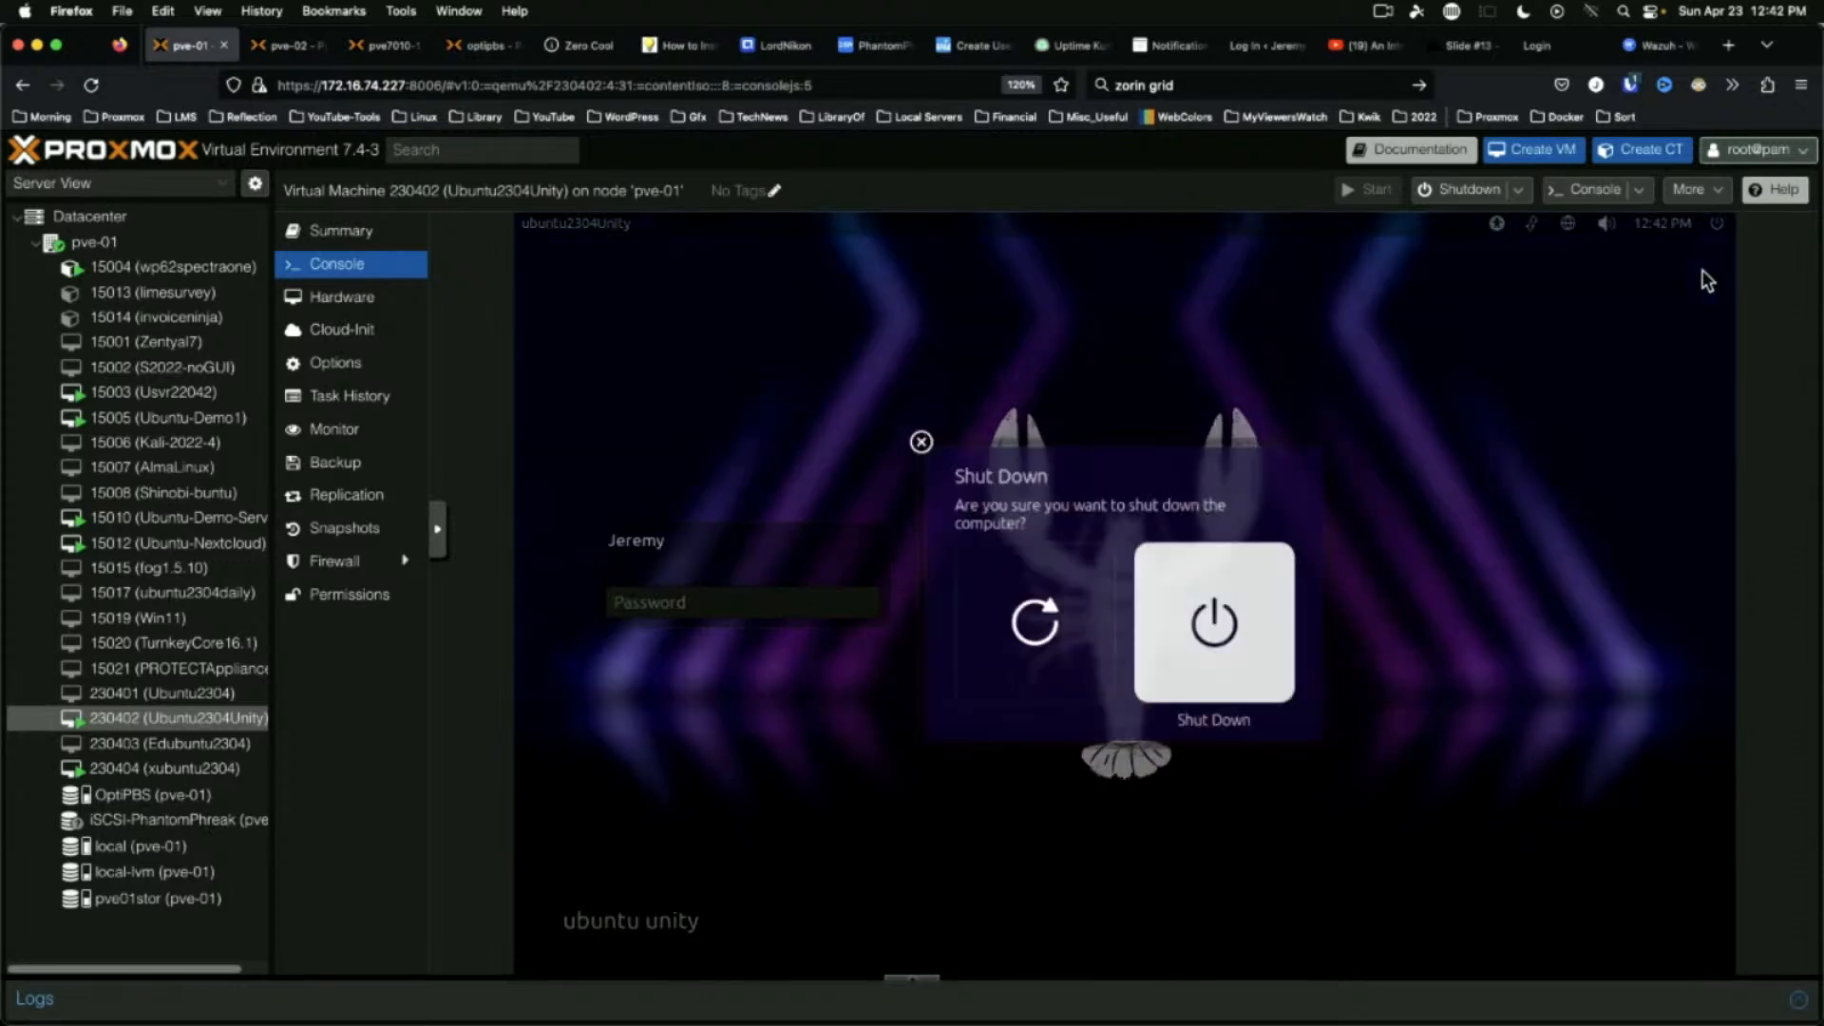
{"action": "left_click", "coordinate": [1214, 632]}
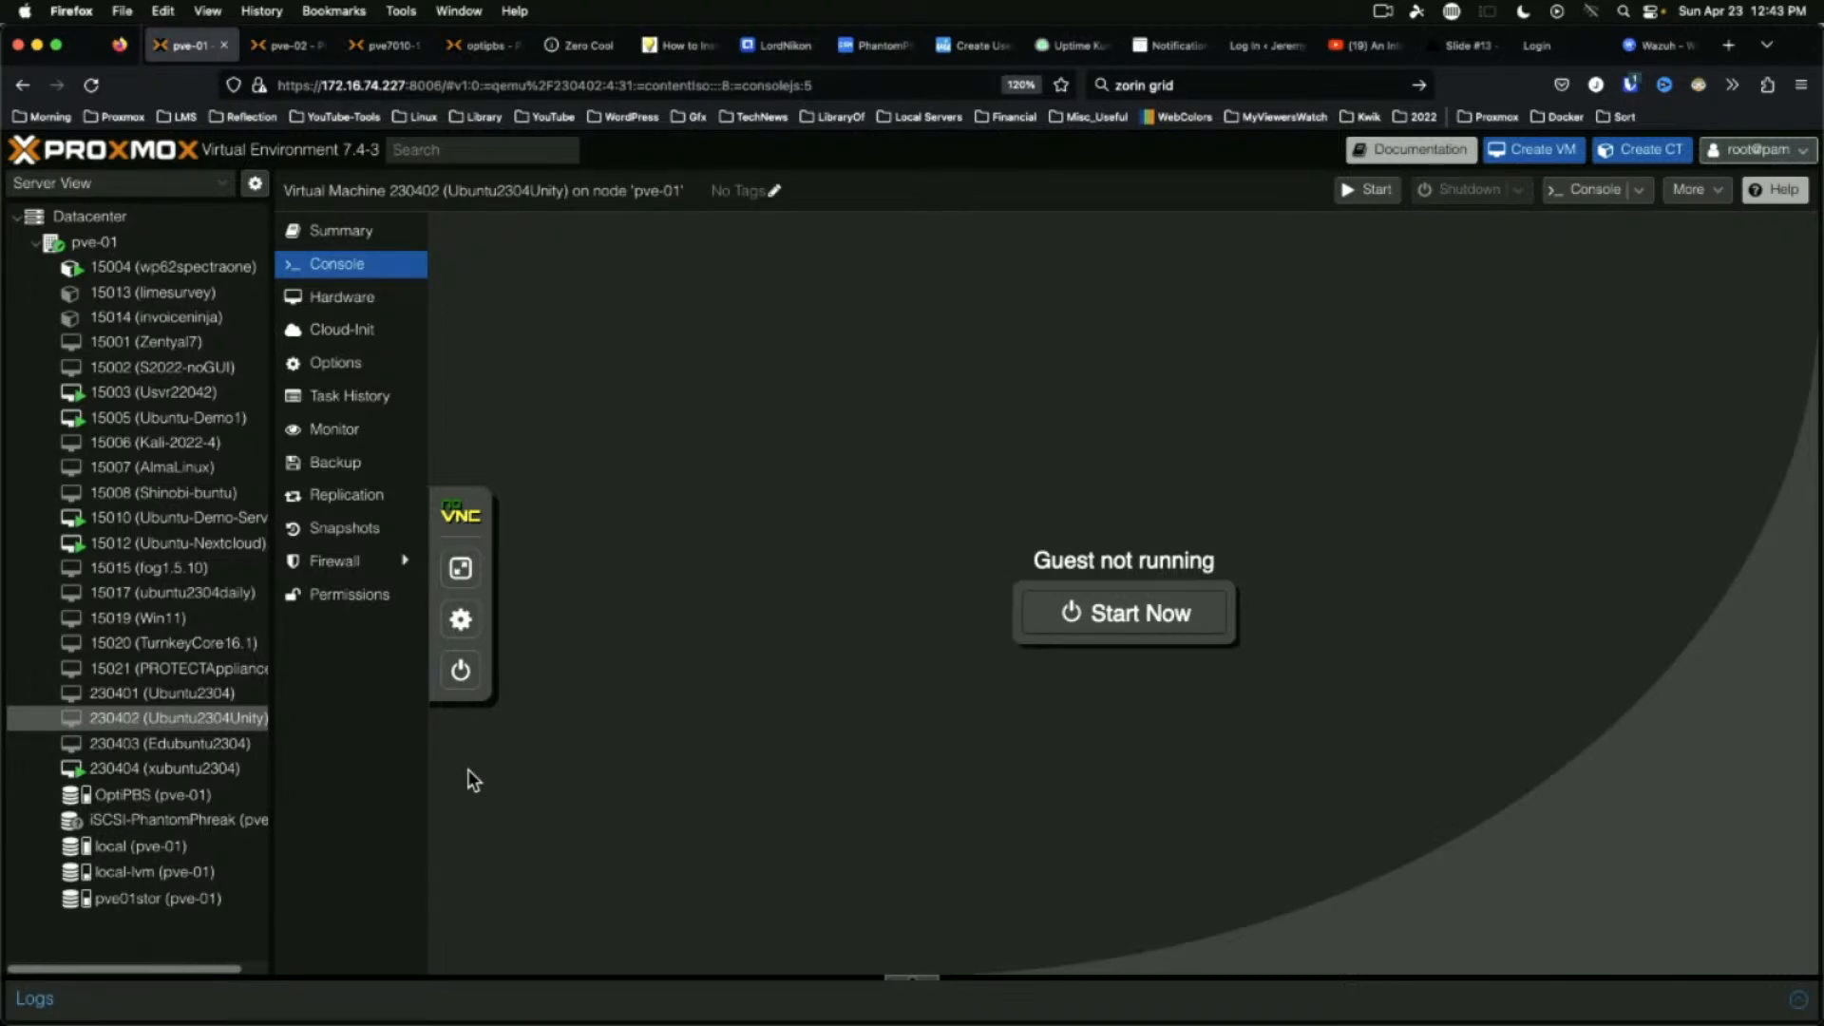
{"action": "left_click", "coordinate": [163, 751]}
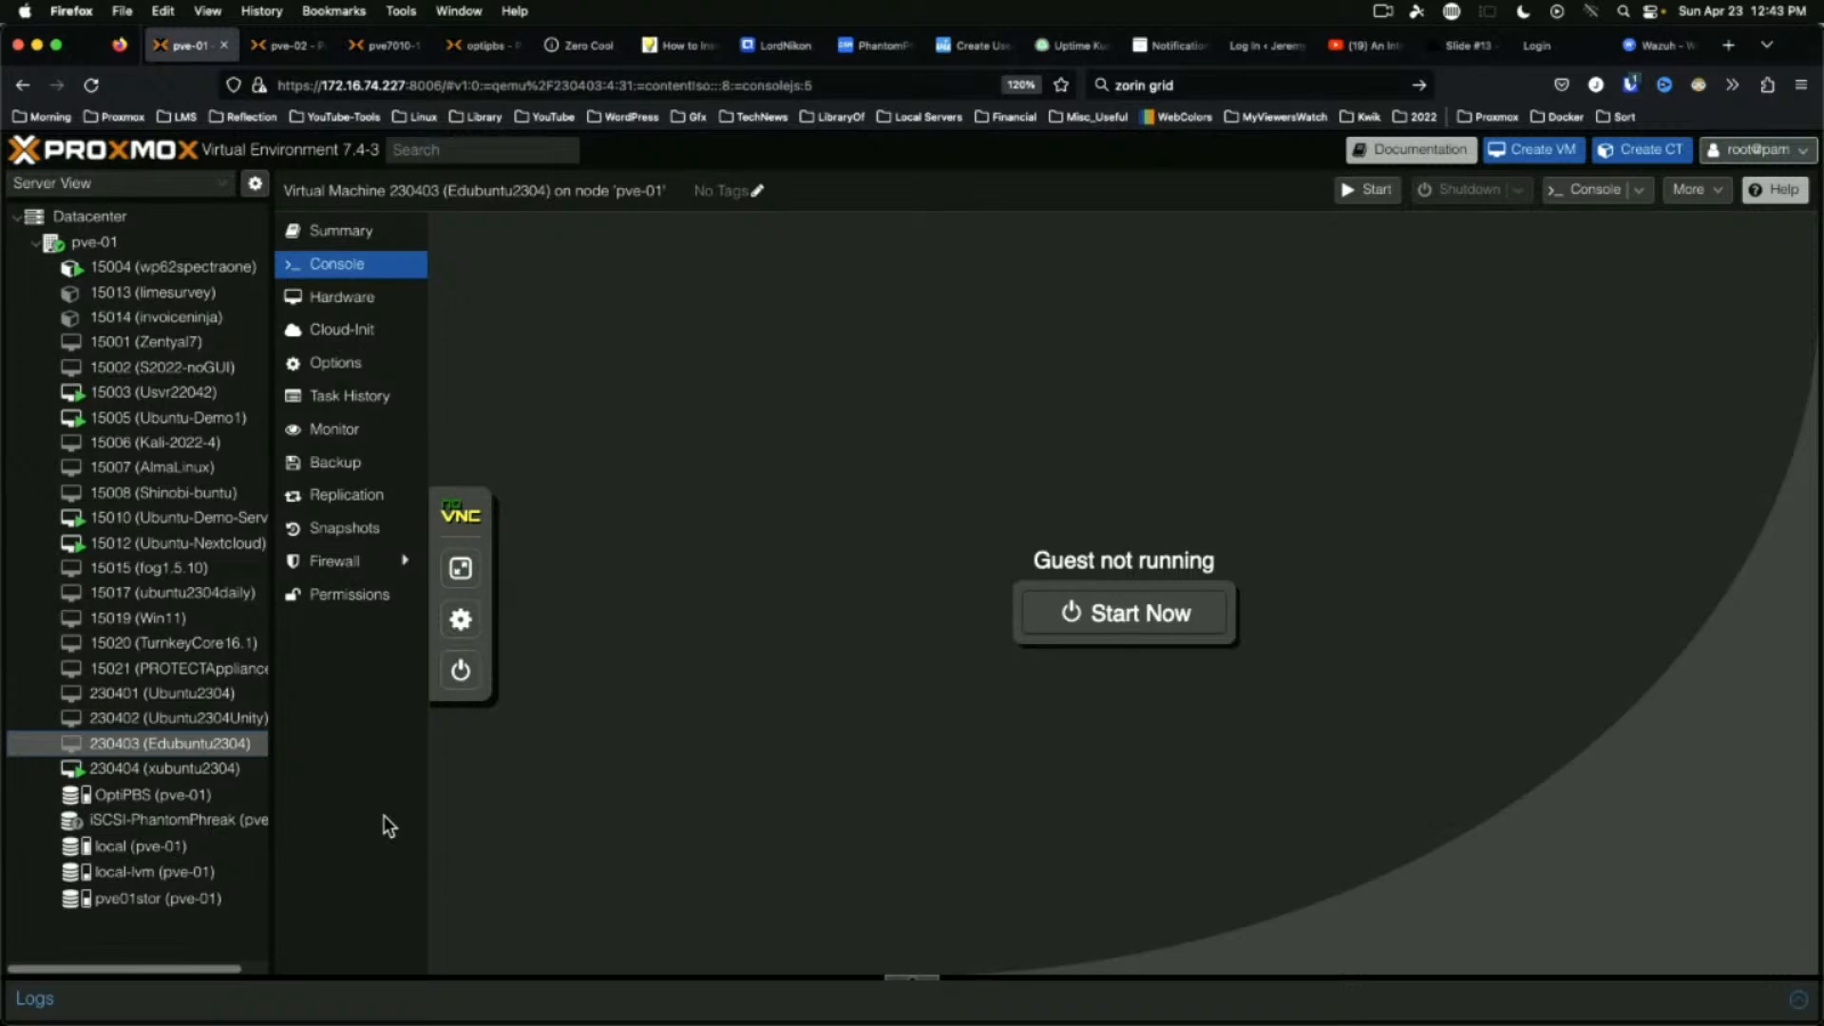
Start VM 230403 (Edubuntu2304) and log in to the Edubuntu desktop with the user's password
{"action": "left_click", "coordinate": [1093, 617]}
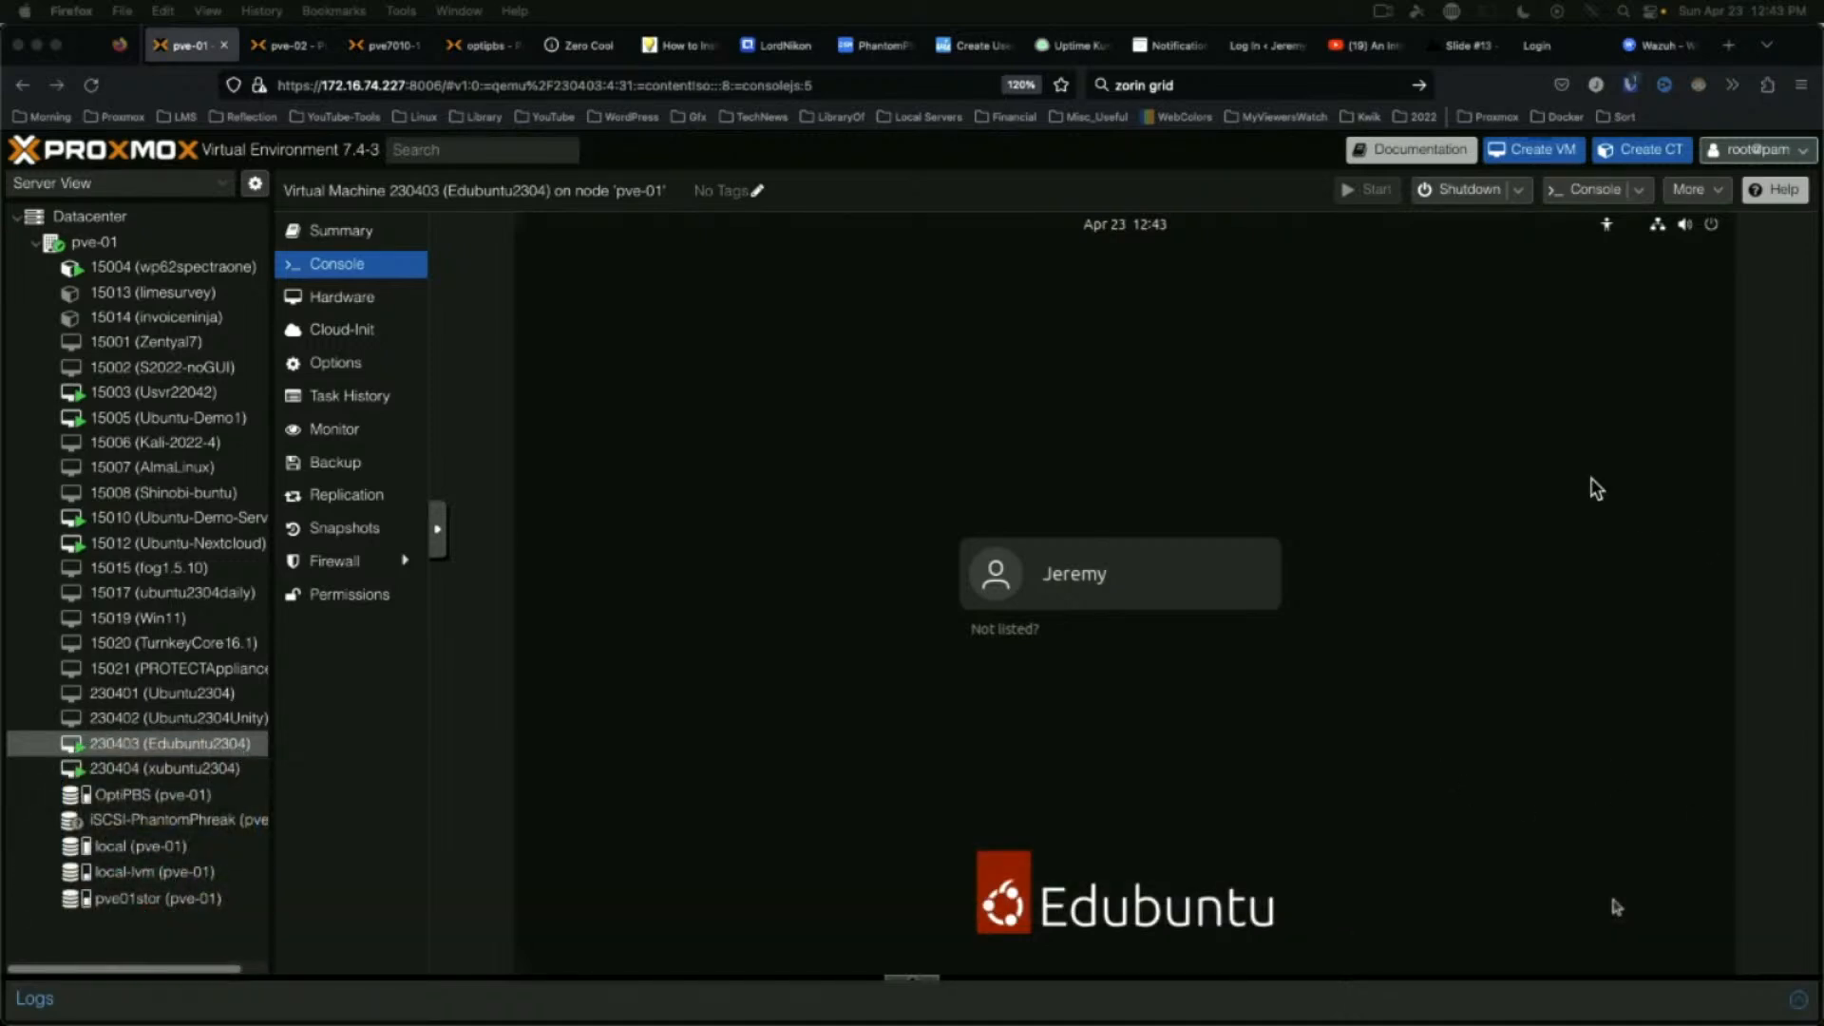
{"action": "left_click", "coordinate": [1194, 443]}
{"action": "key", "text": "Return"}
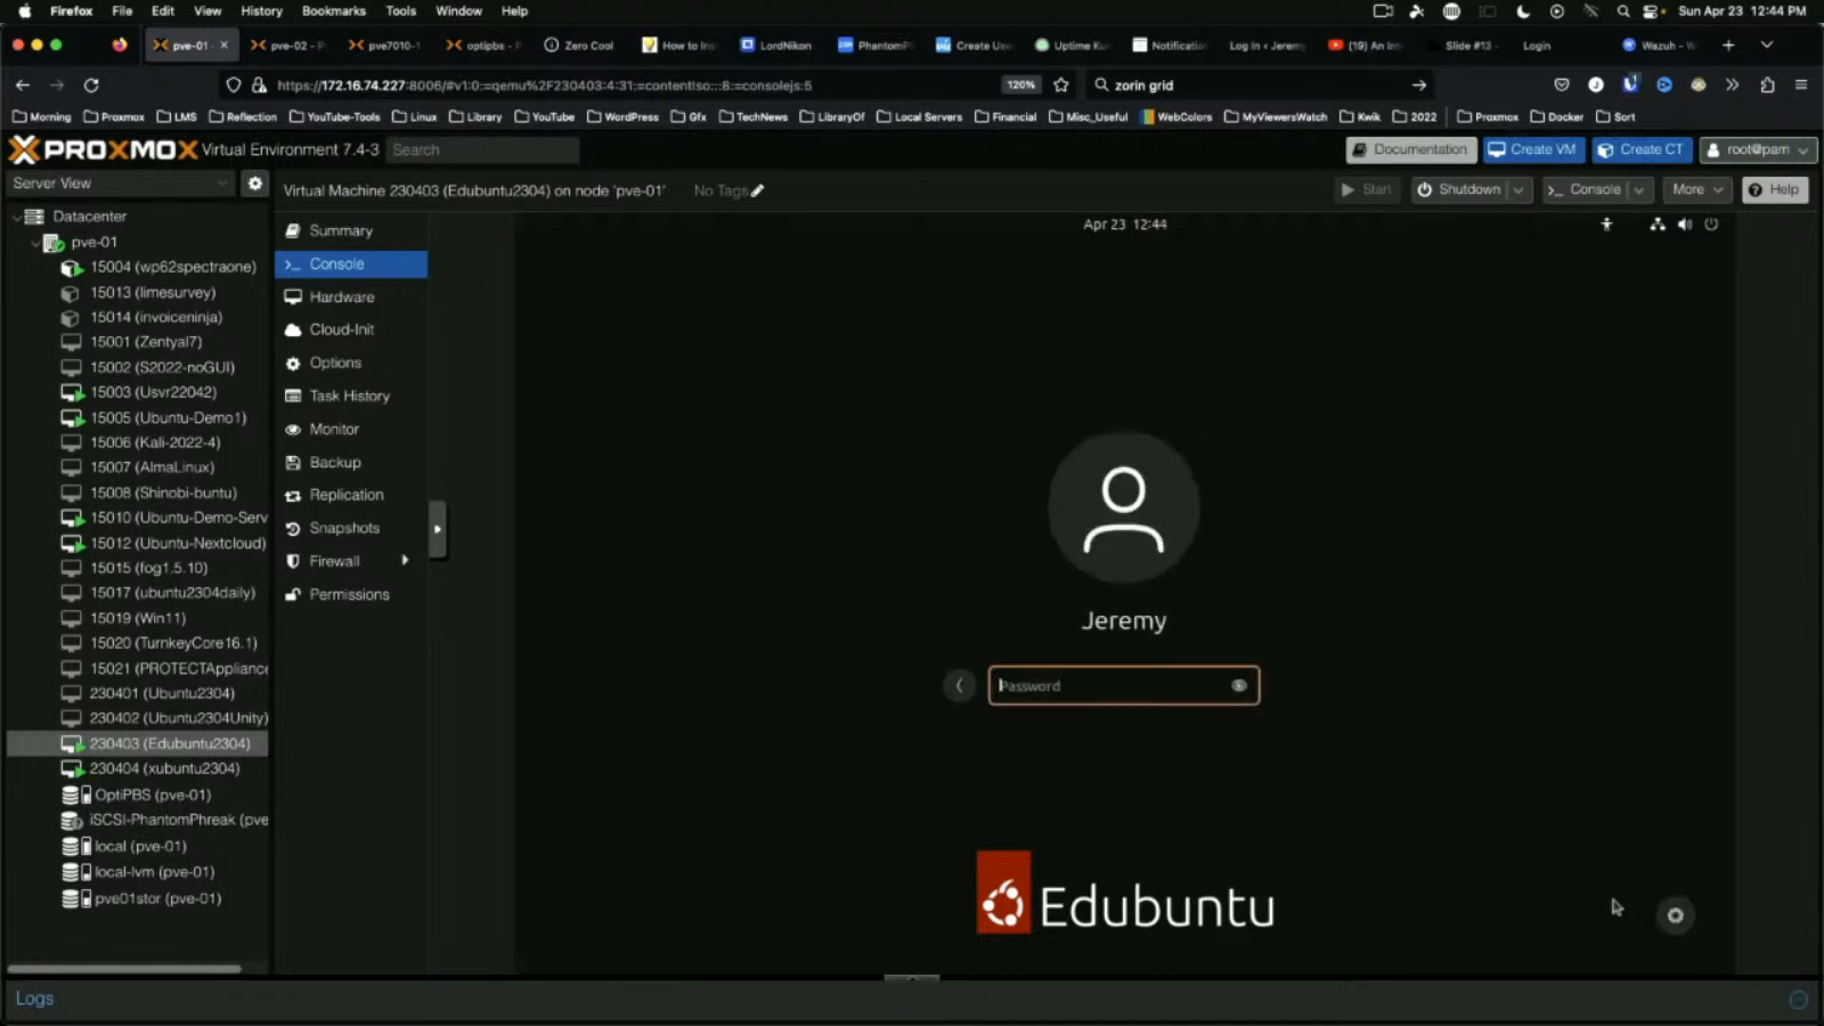
{"action": "type", "text": "**********"}
{"action": "key", "text": "Return"}
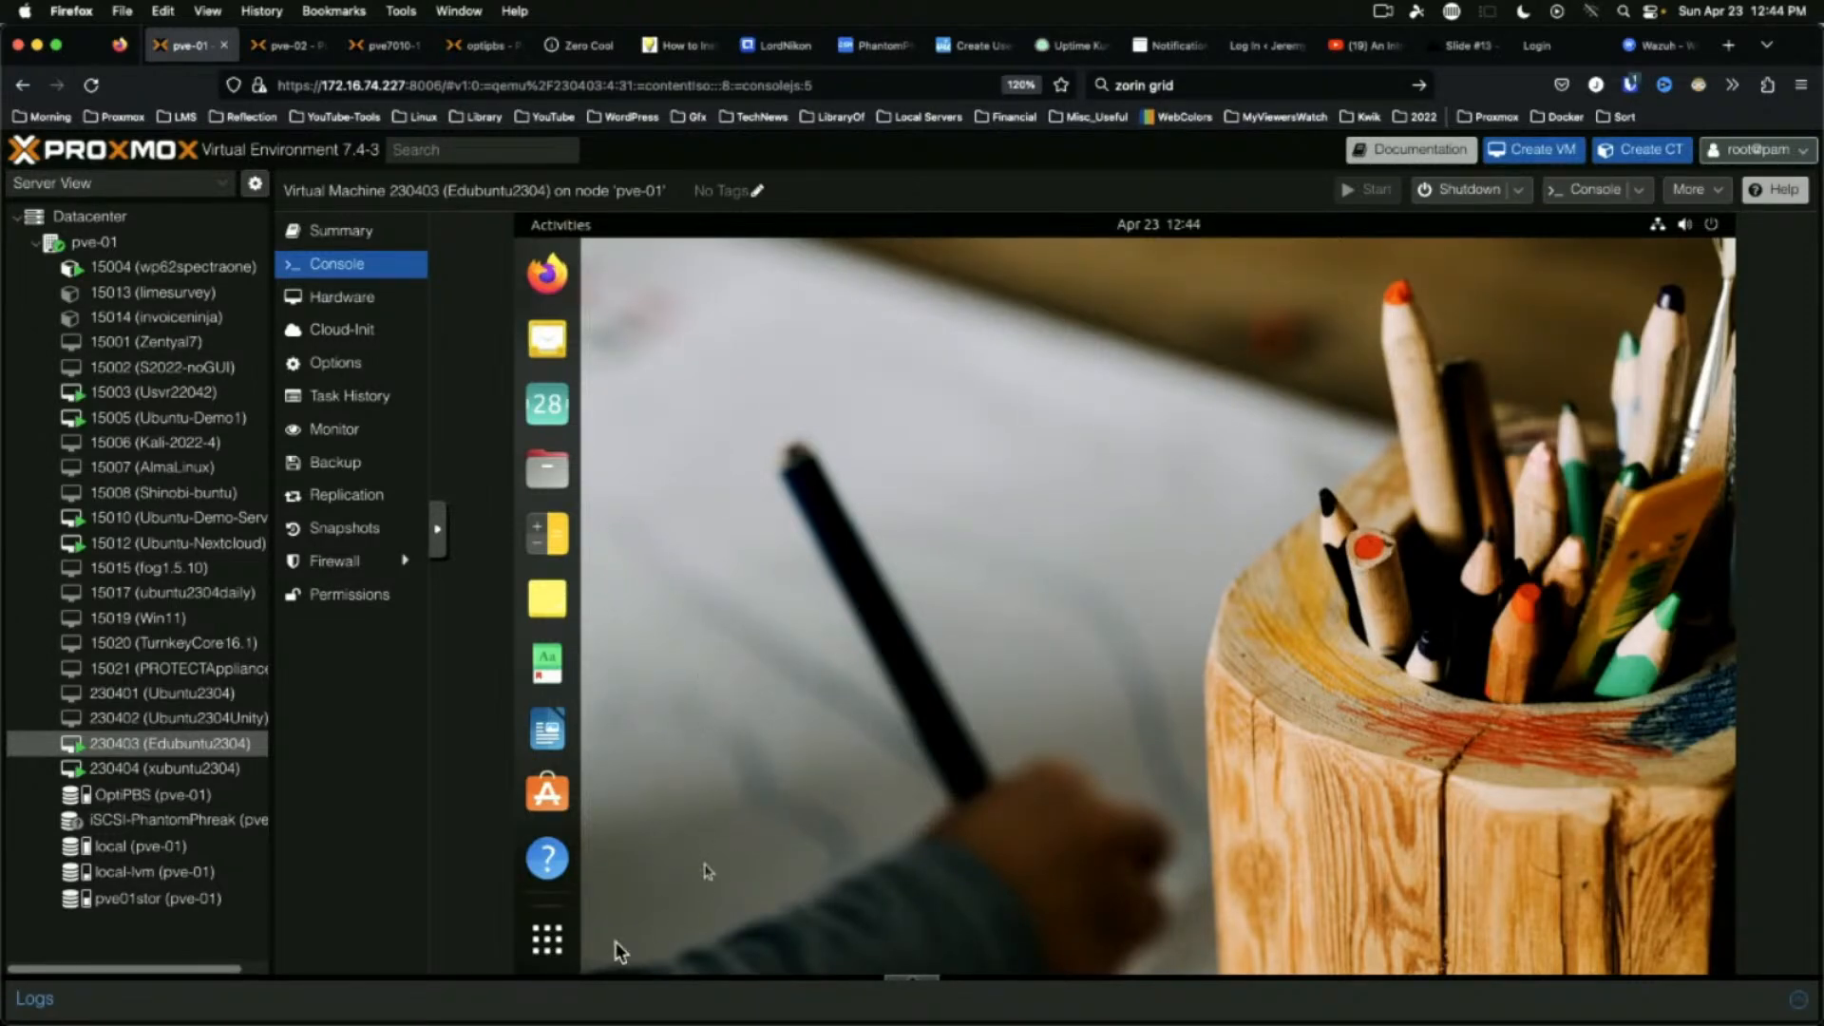
In the app grid, browse the Edubuntu Info and Admin, Mathematics and Social Sciences folders
{"action": "left_click", "coordinate": [547, 942]}
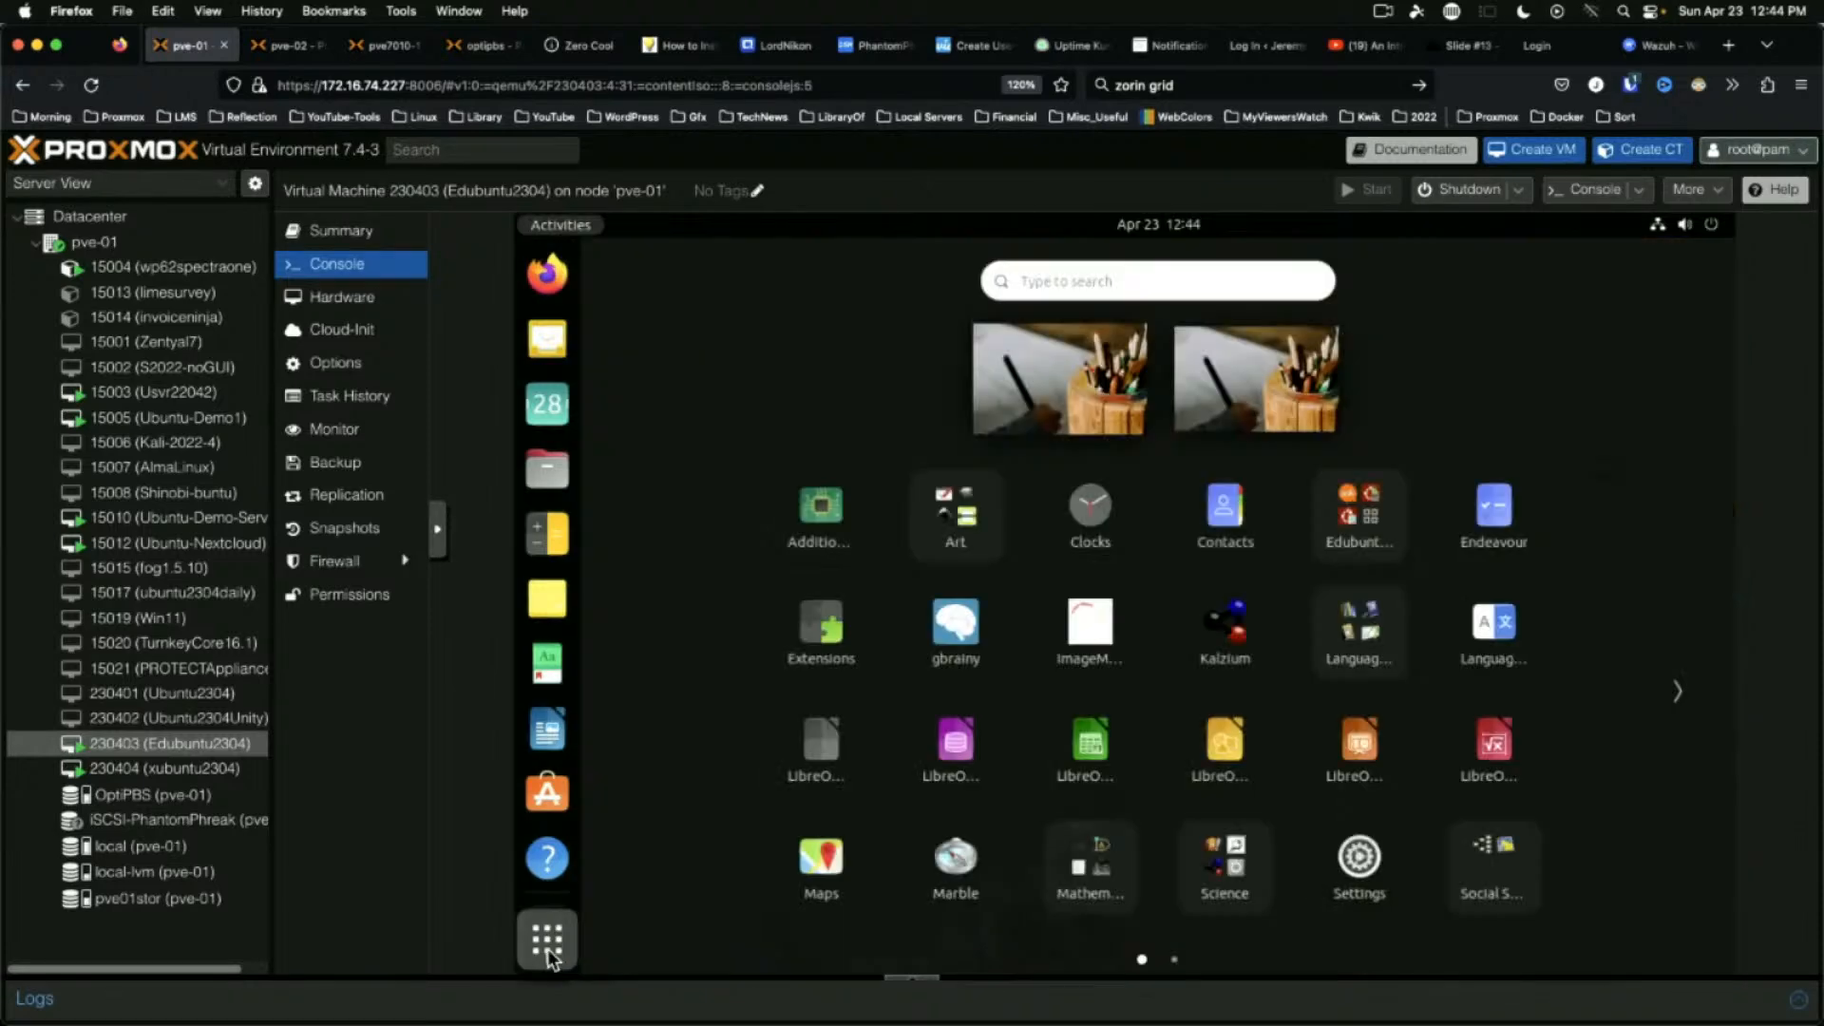
{"action": "left_click", "coordinate": [1362, 513]}
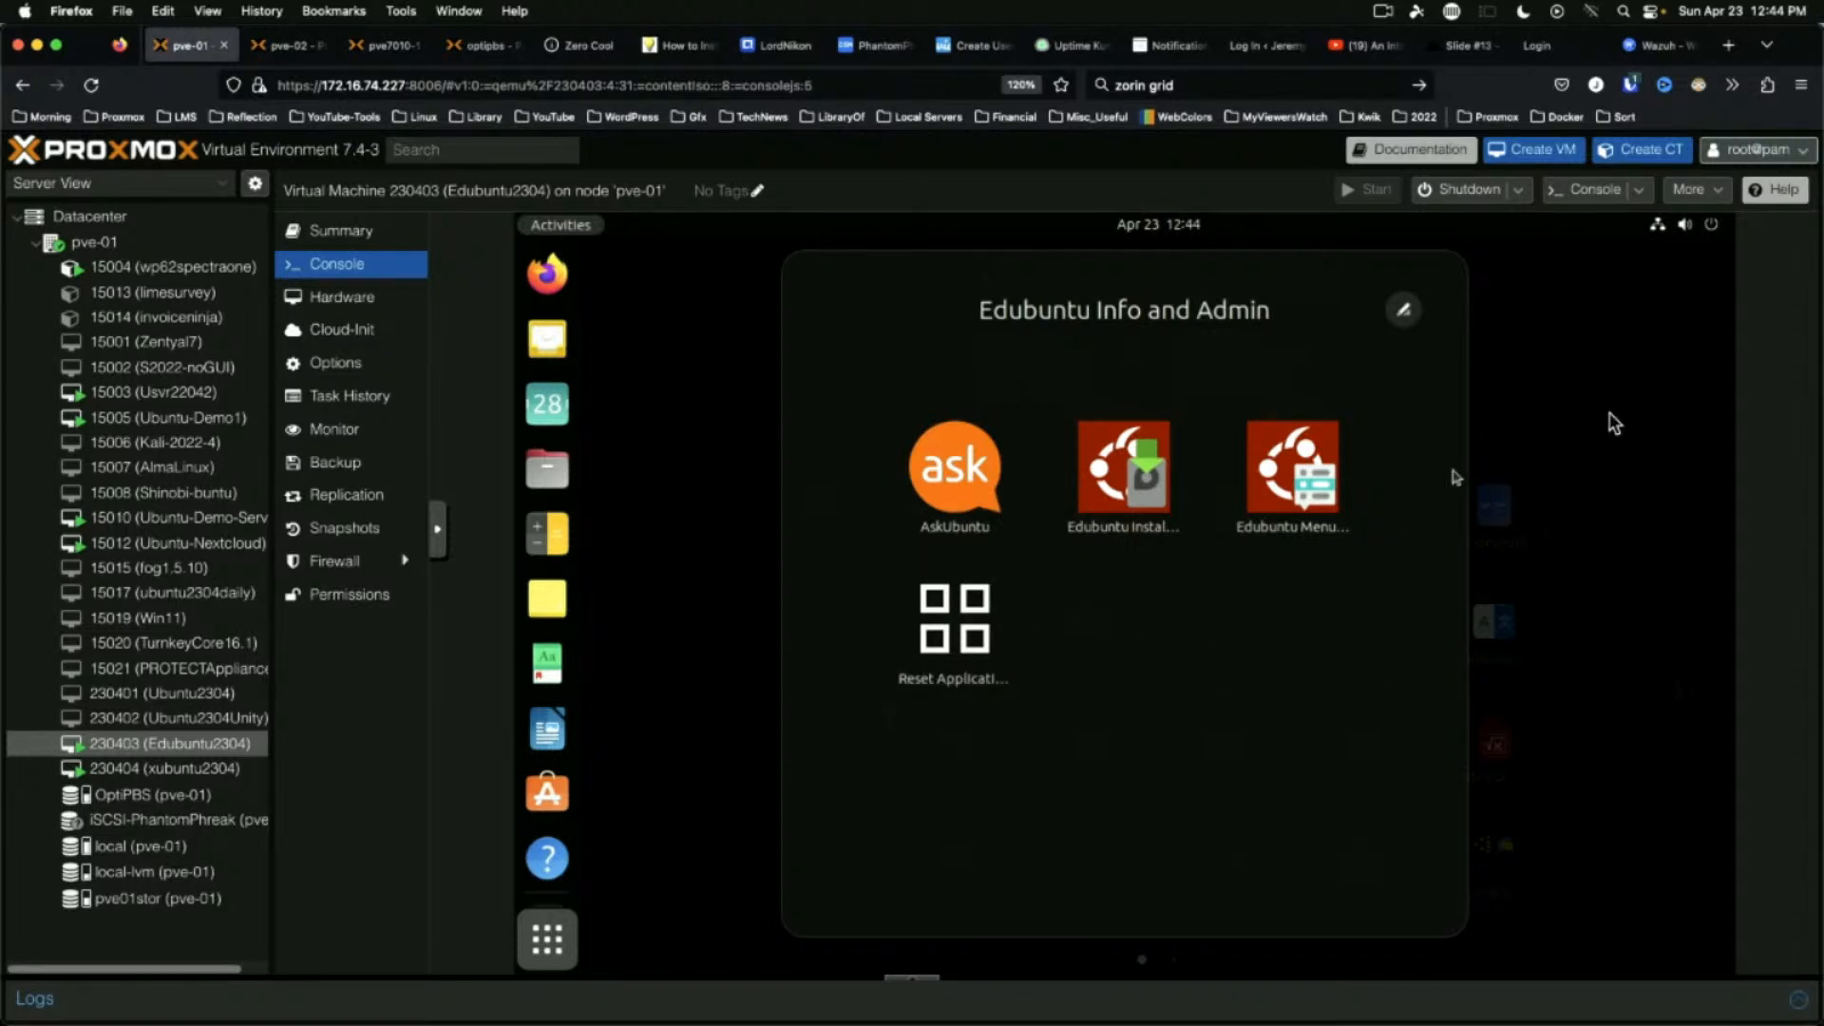
{"action": "left_click", "coordinate": [1621, 344]}
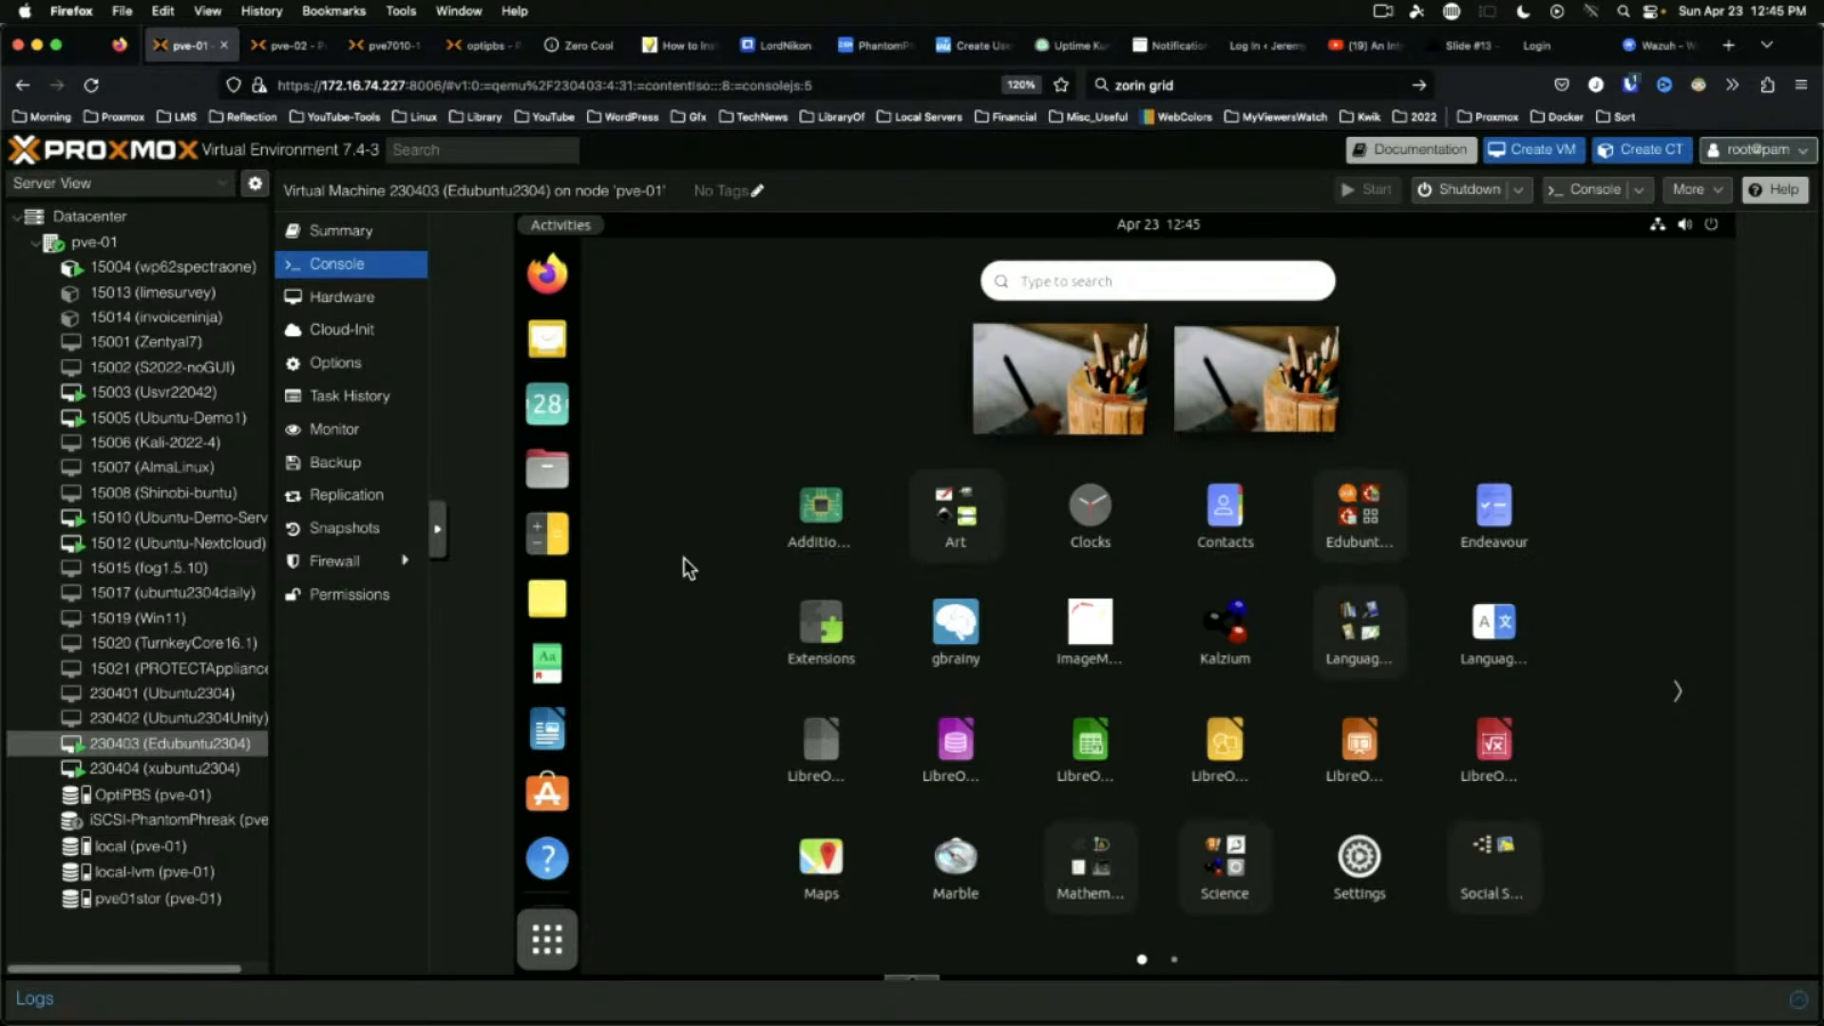
{"action": "left_click", "coordinate": [1105, 871]}
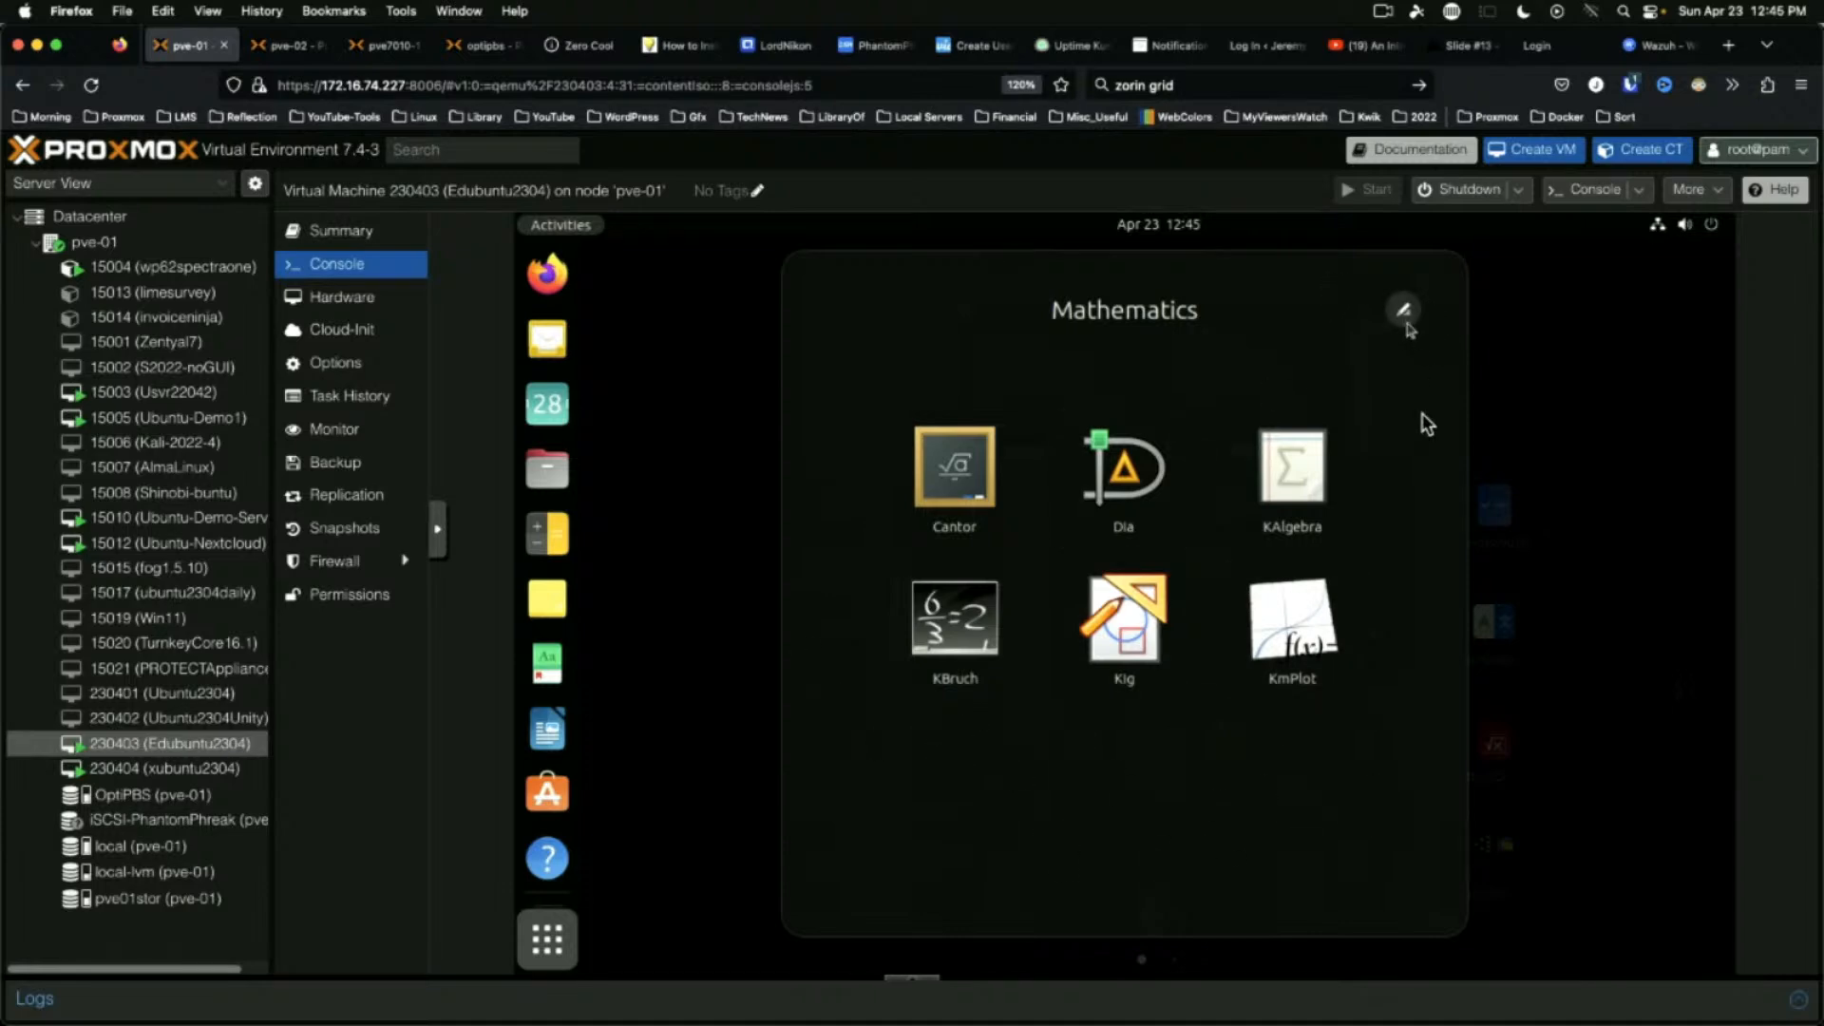
{"action": "left_click", "coordinate": [1635, 508]}
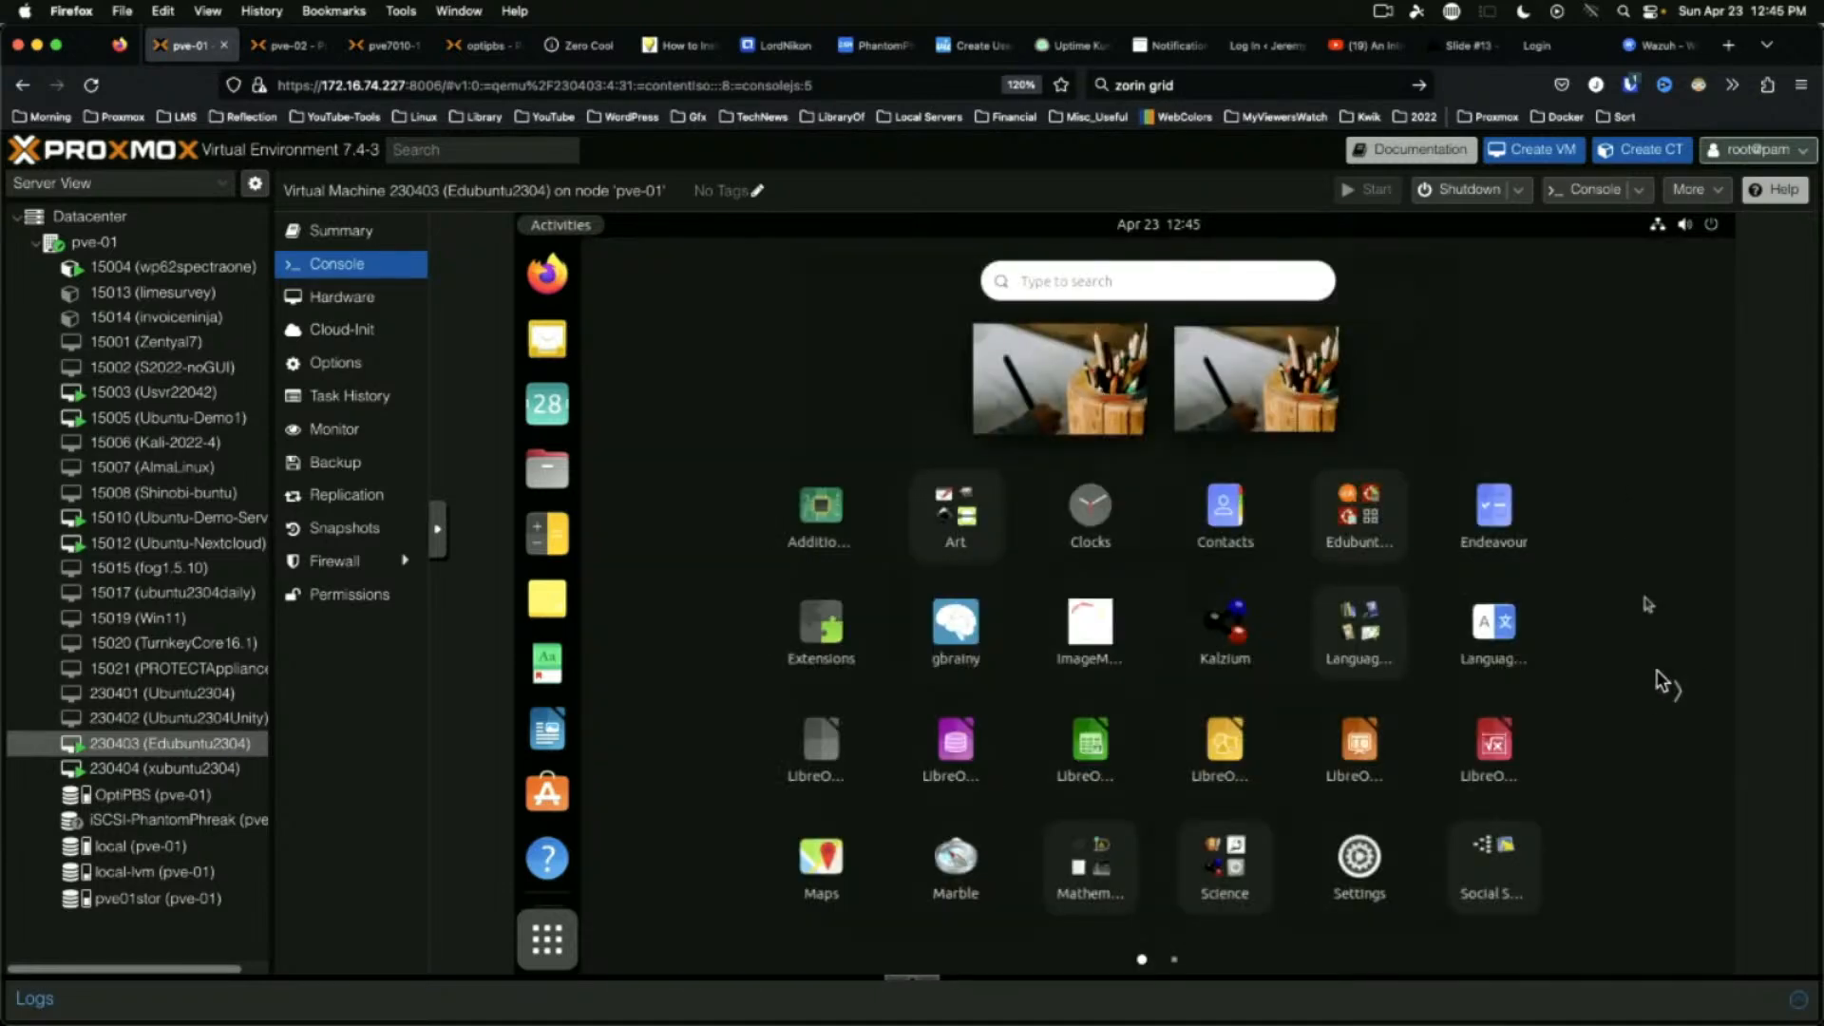
{"action": "left_click", "coordinate": [1499, 858]}
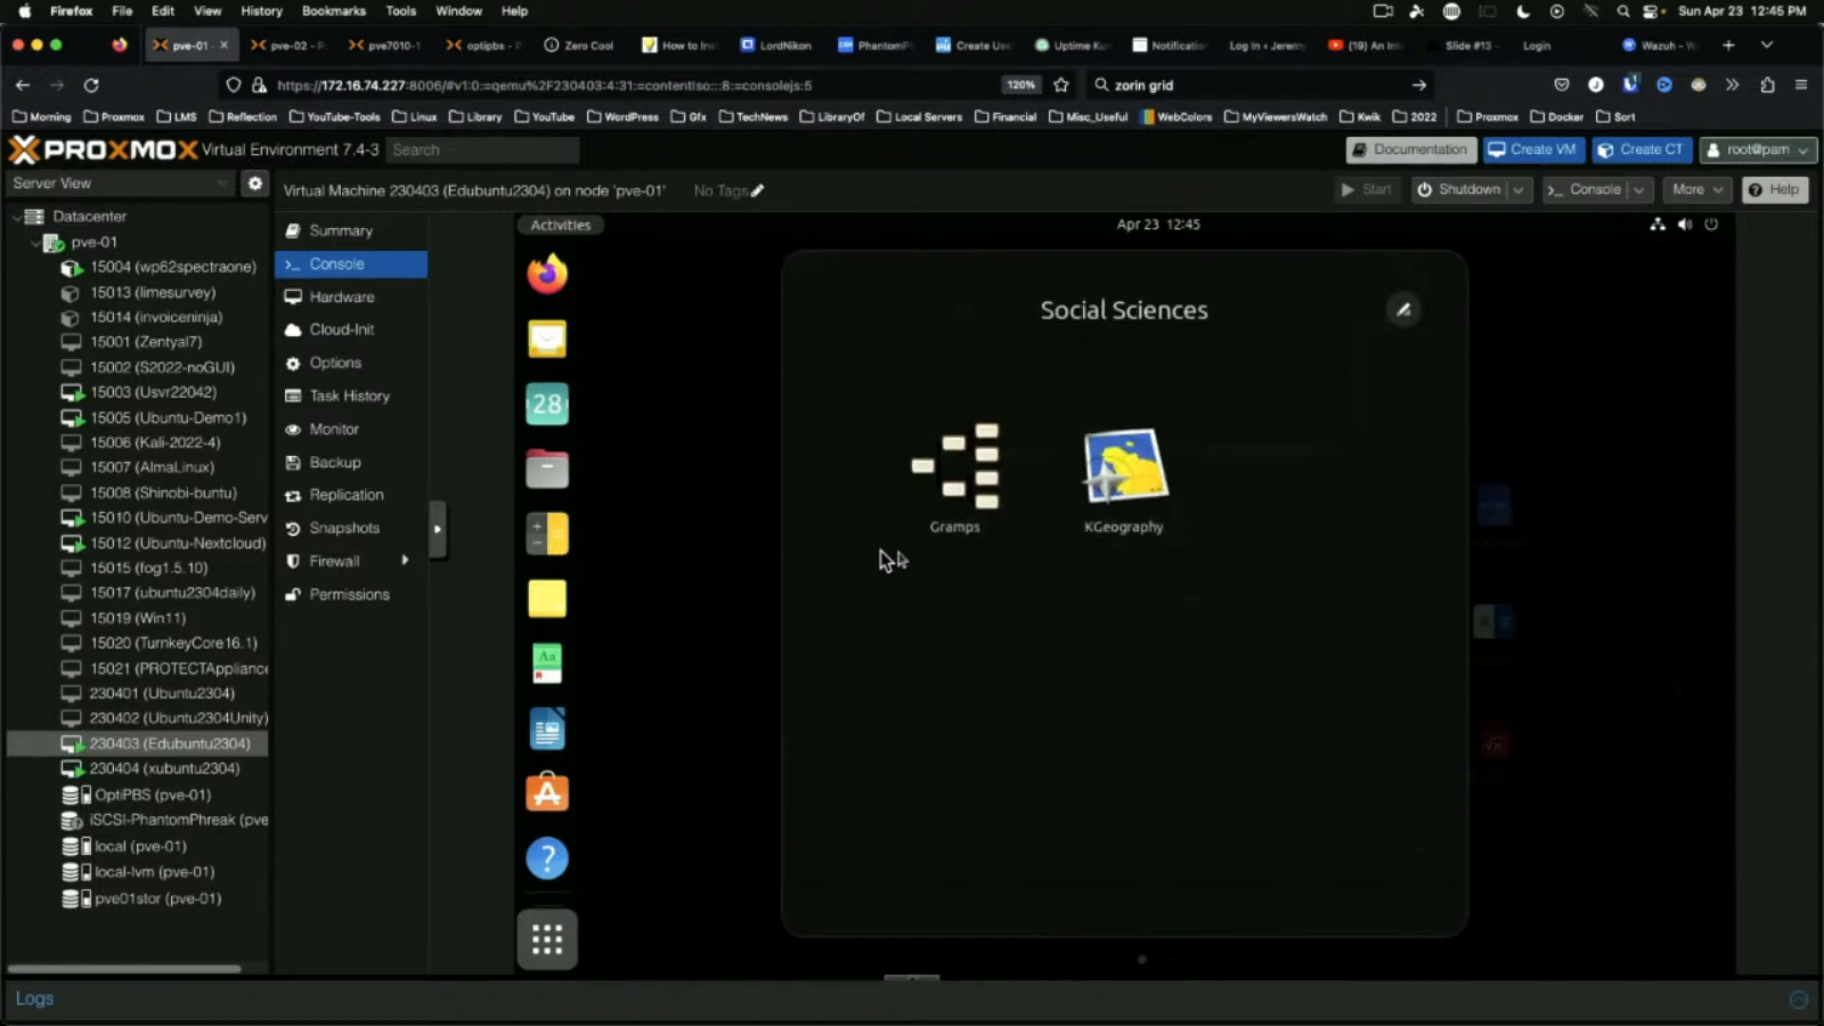
{"action": "left_click", "coordinate": [1639, 448]}
Look through the Technology folder on page two, then launch Kalzium from the Science folder
{"action": "left_click", "coordinate": [1674, 695]}
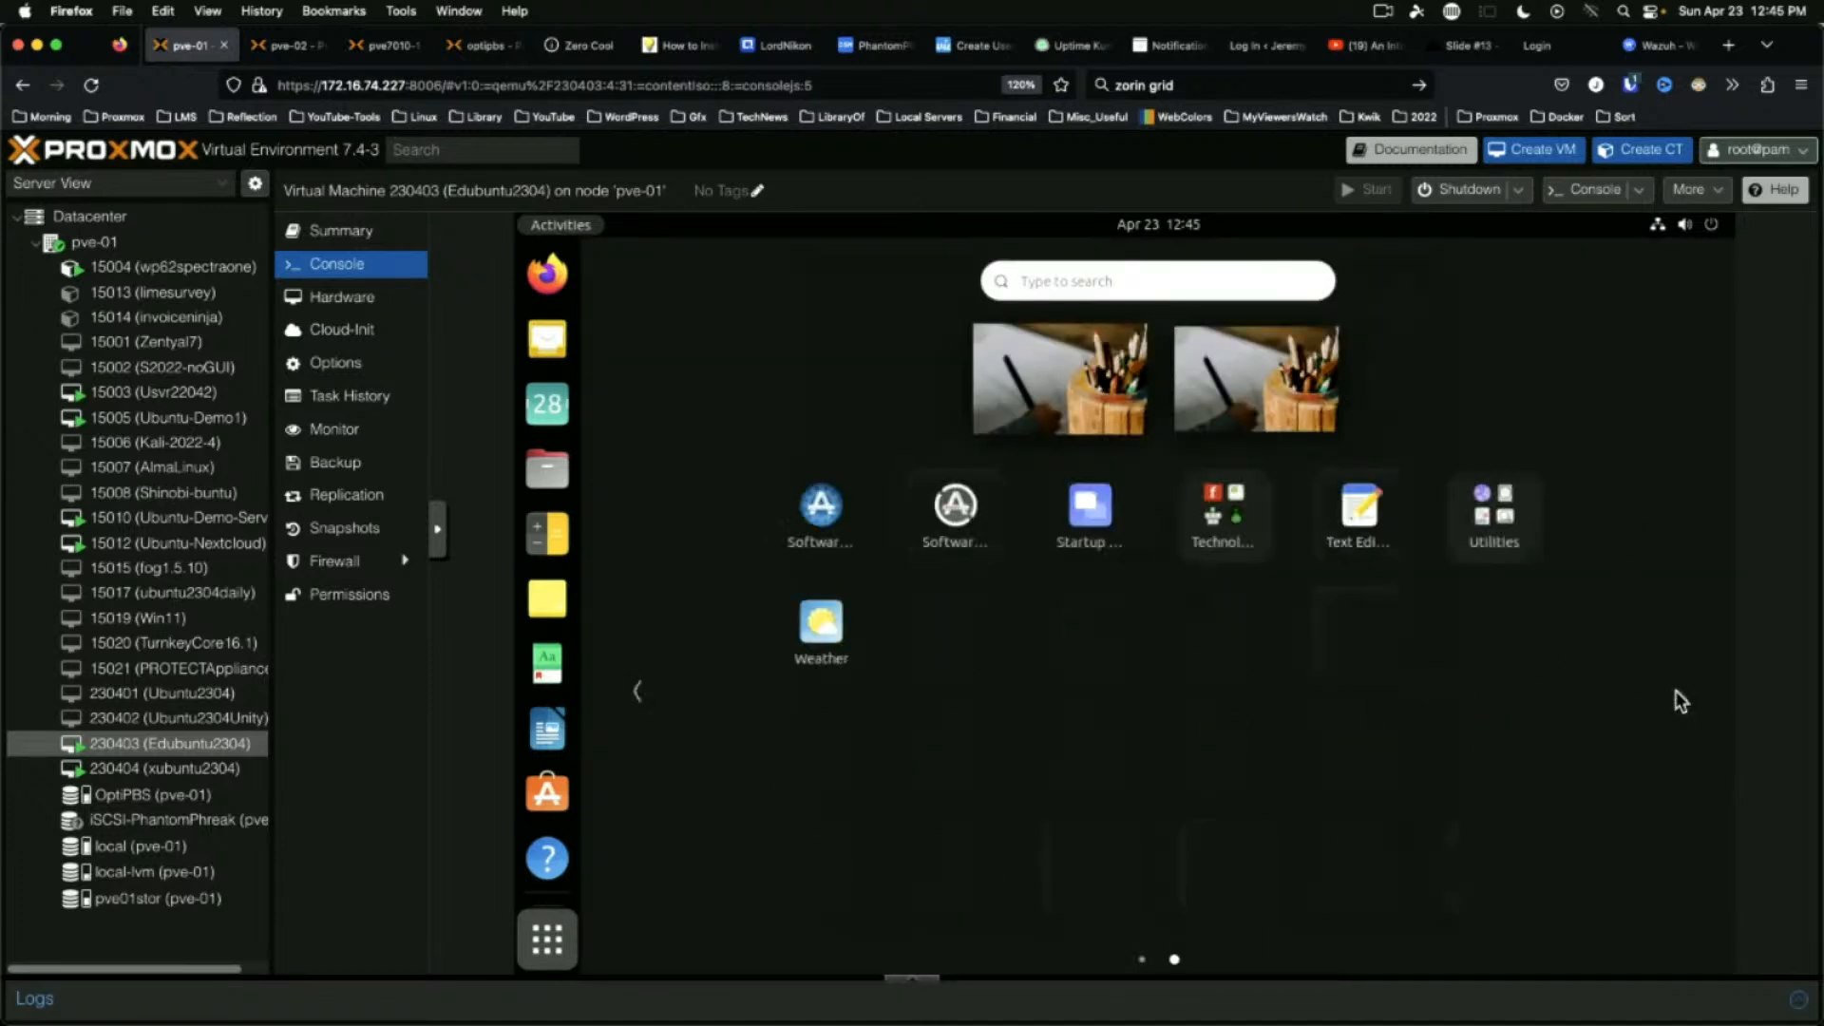
{"action": "left_click", "coordinate": [1231, 508]}
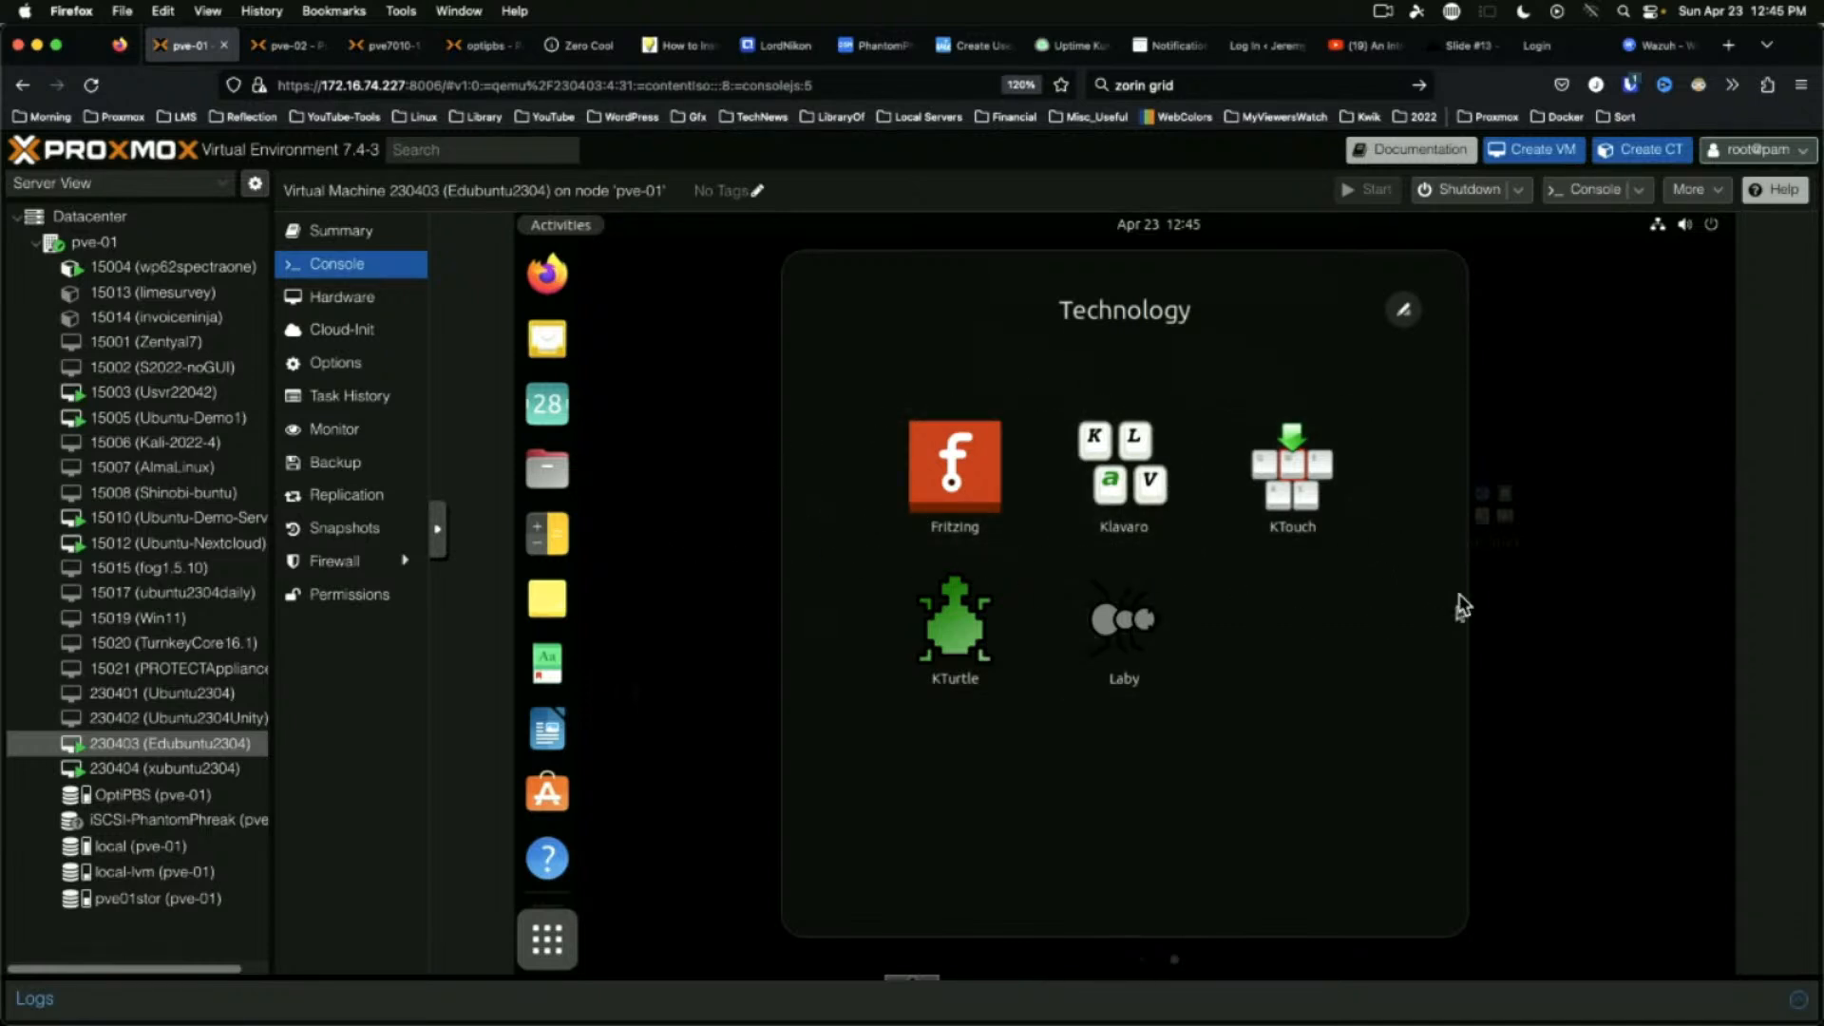
{"action": "left_click", "coordinate": [1634, 503]}
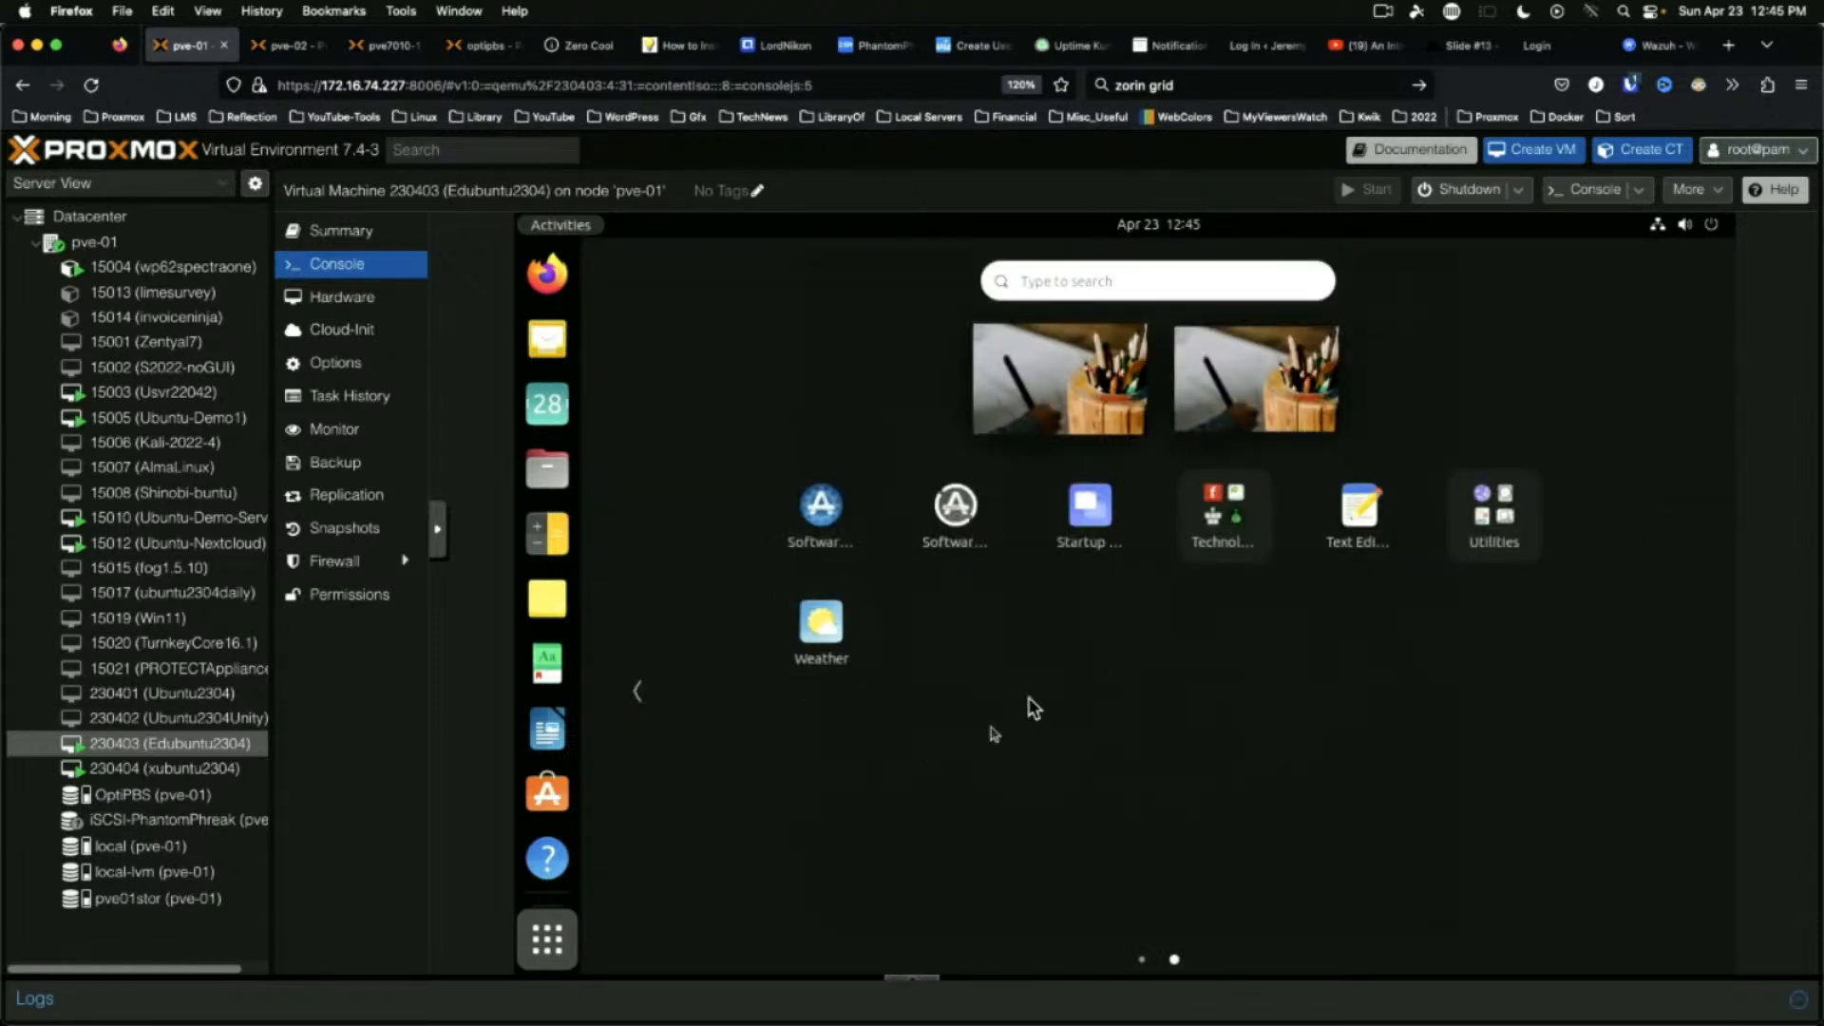
{"action": "left_click", "coordinate": [641, 701]}
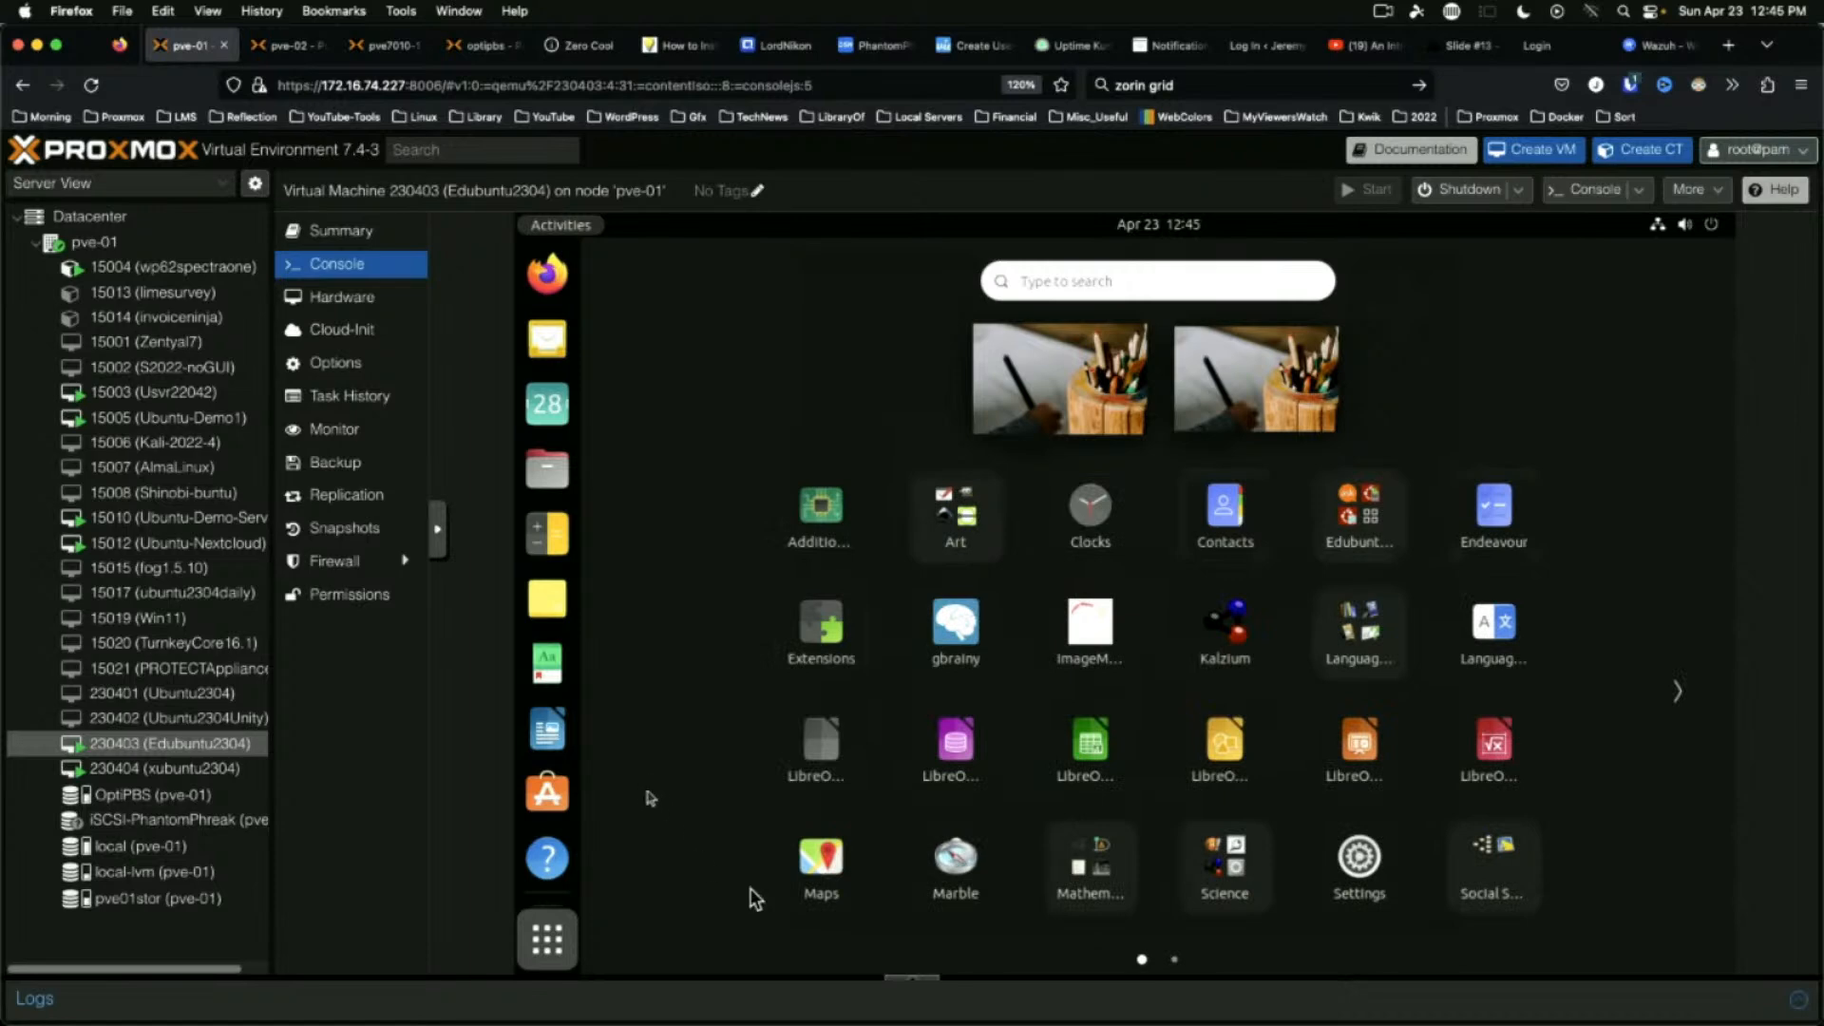
{"action": "left_click", "coordinate": [1244, 860]}
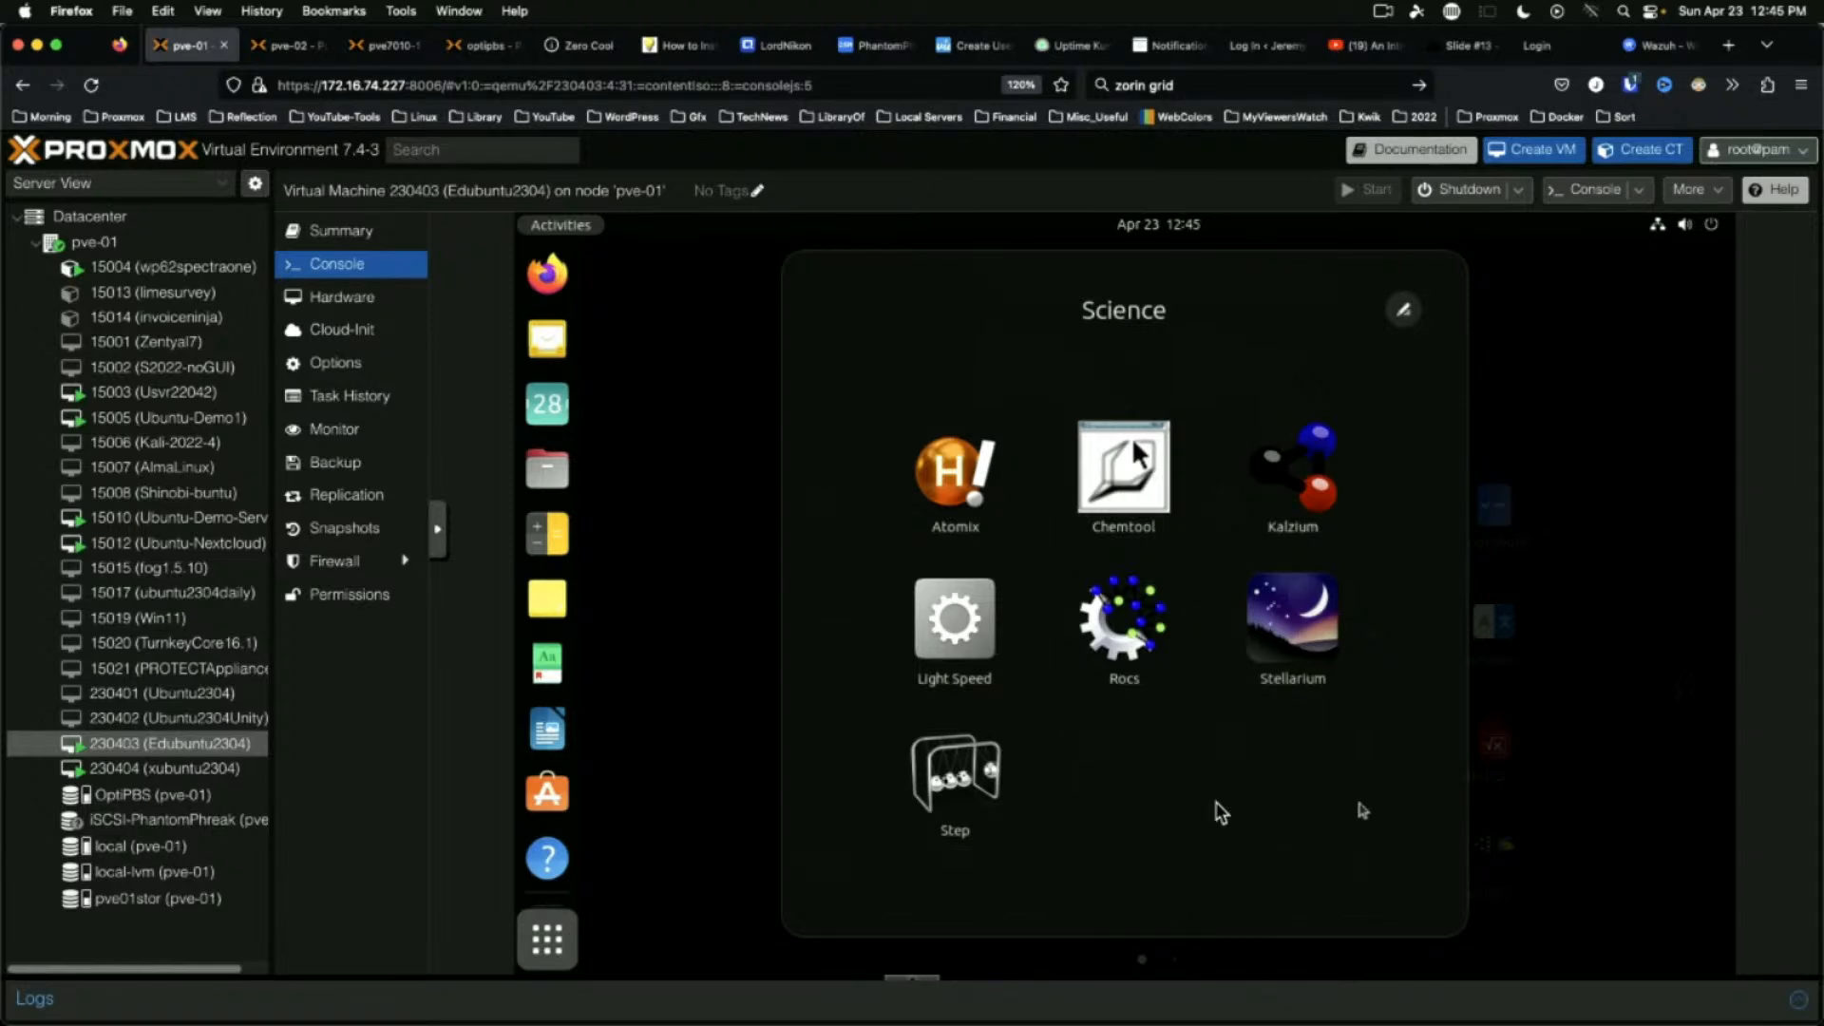
{"action": "left_click", "coordinate": [1294, 468]}
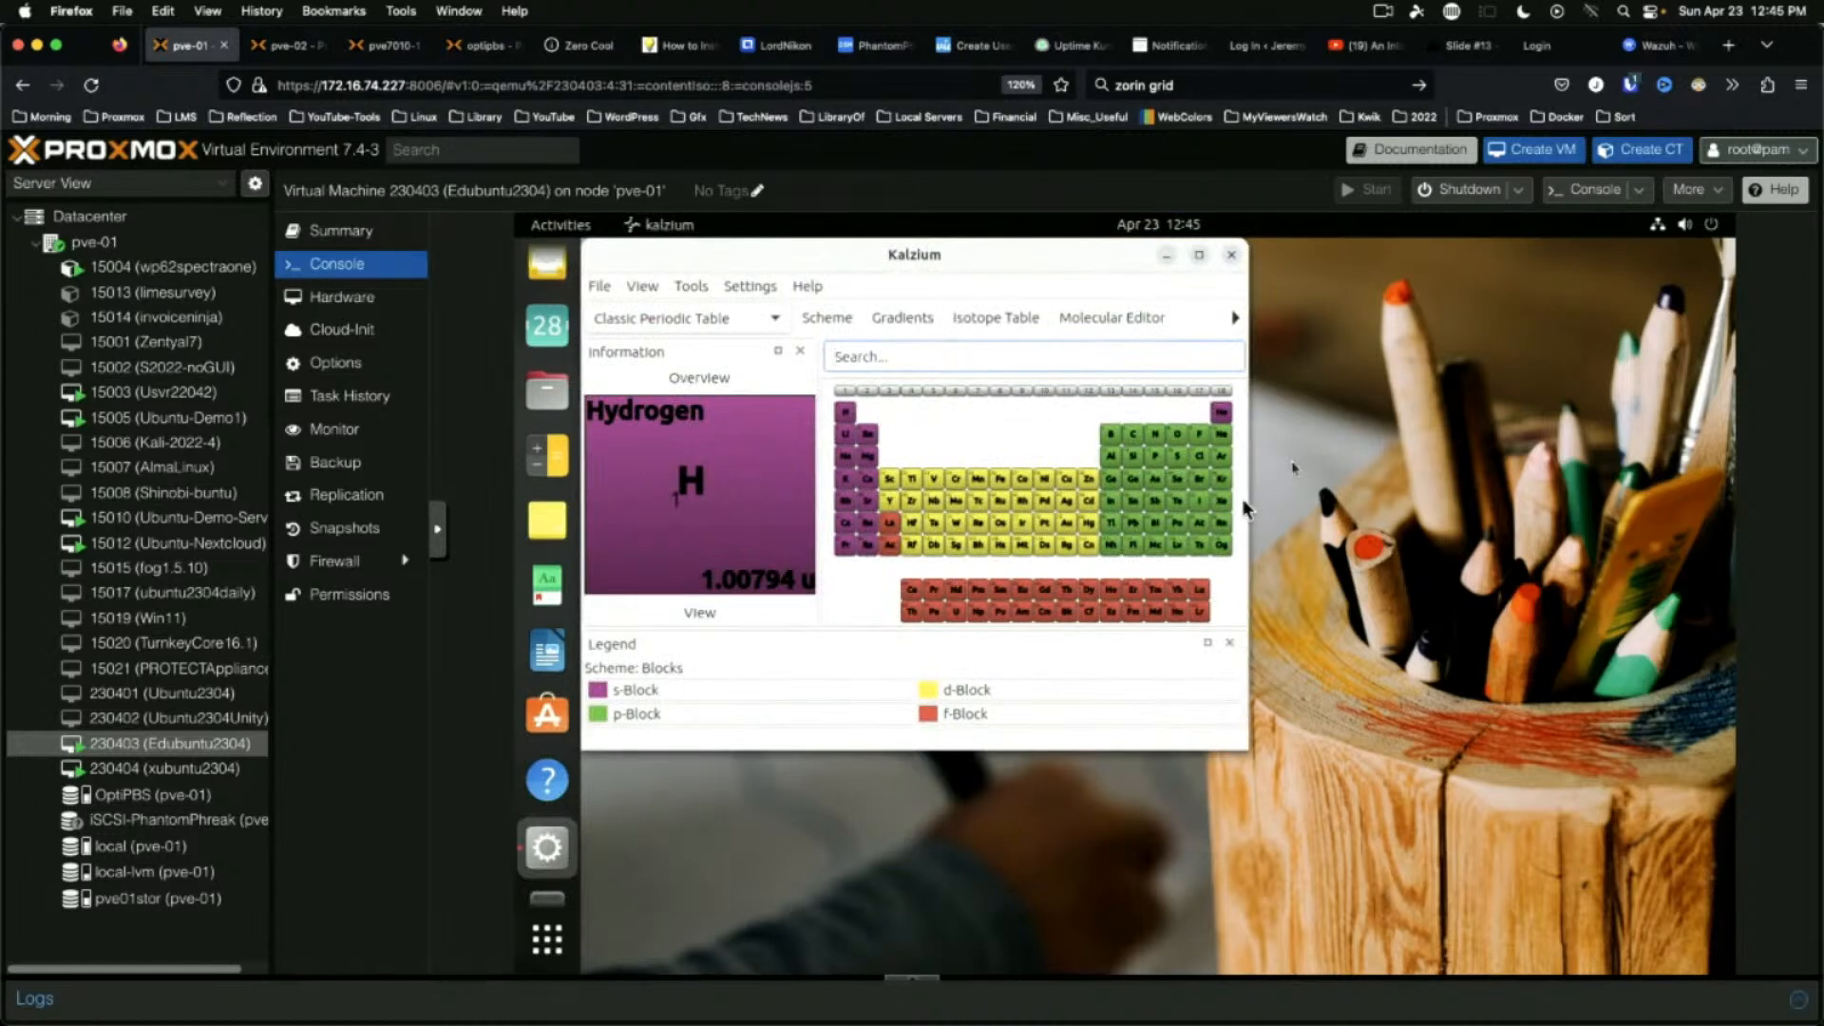
Maximize Kalzium, view the Au (Gold) Data Overview, and close it
{"action": "left_click", "coordinate": [1199, 254]}
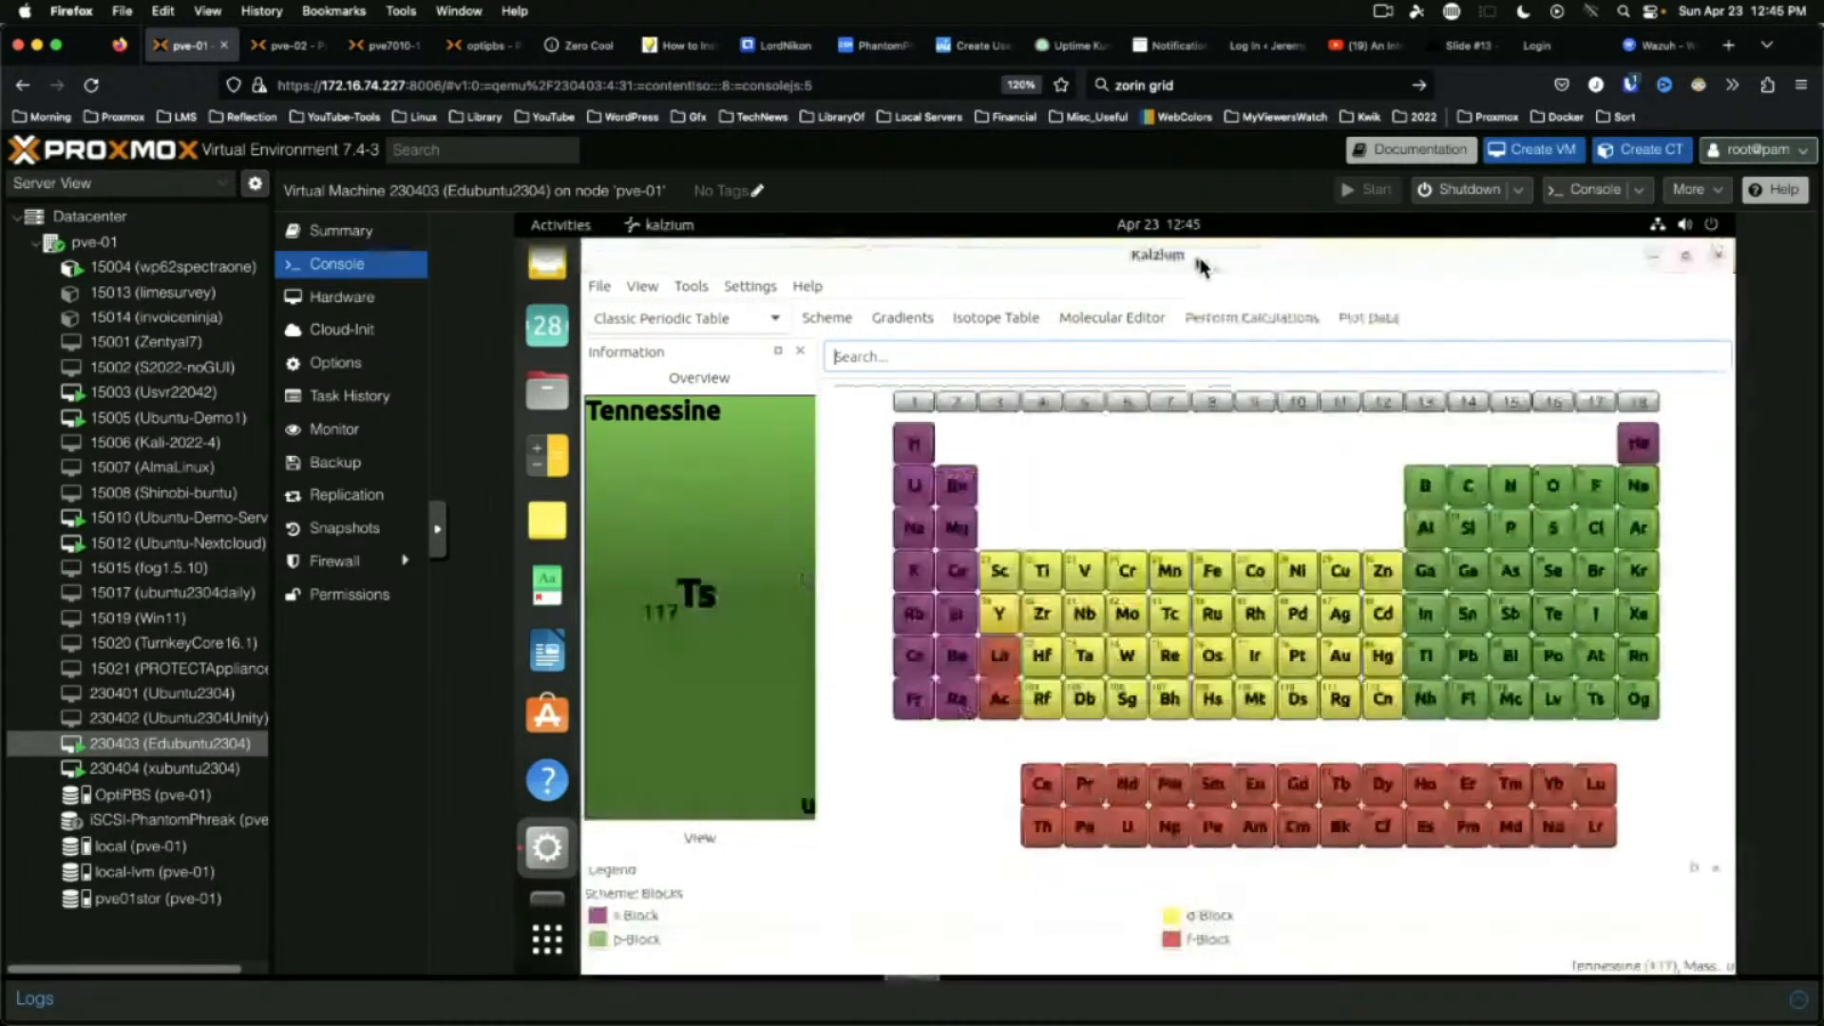
{"action": "left_click", "coordinate": [1344, 665]}
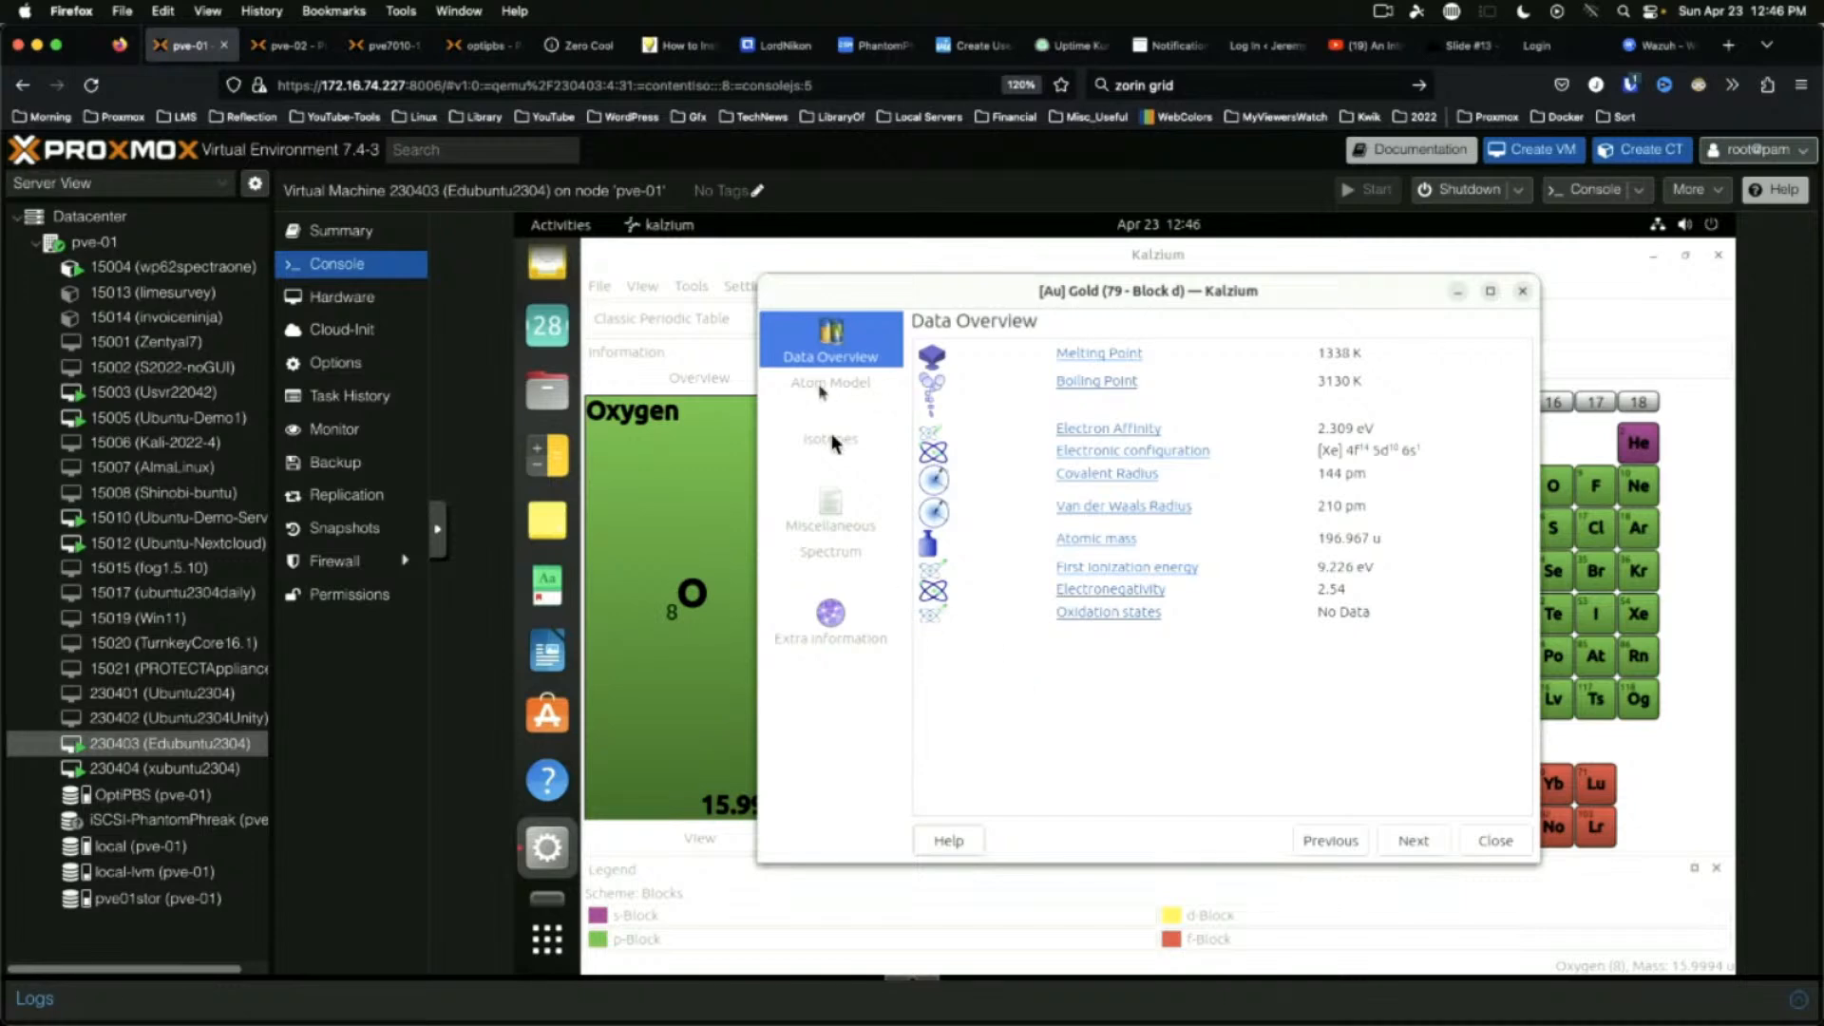
{"action": "left_click", "coordinate": [1473, 844]}
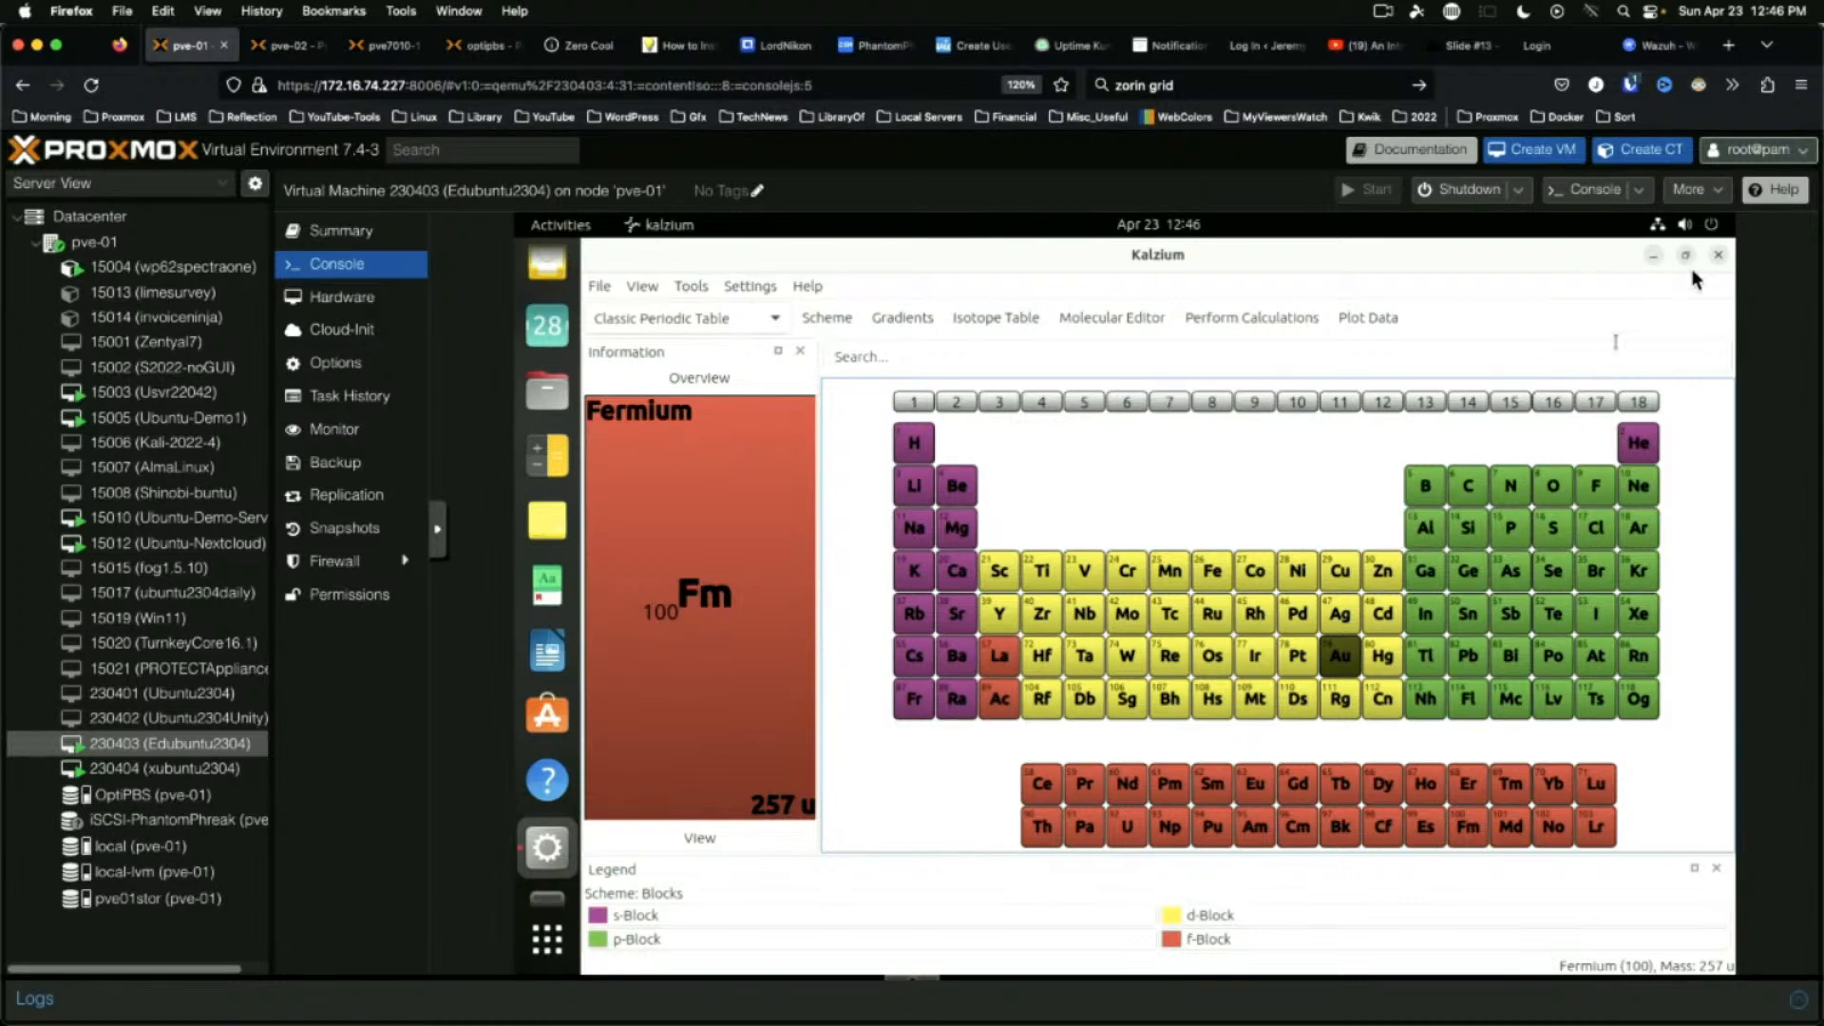
Quit Kalzium and open the Settings app from quick settings
{"action": "left_click", "coordinate": [1719, 254]}
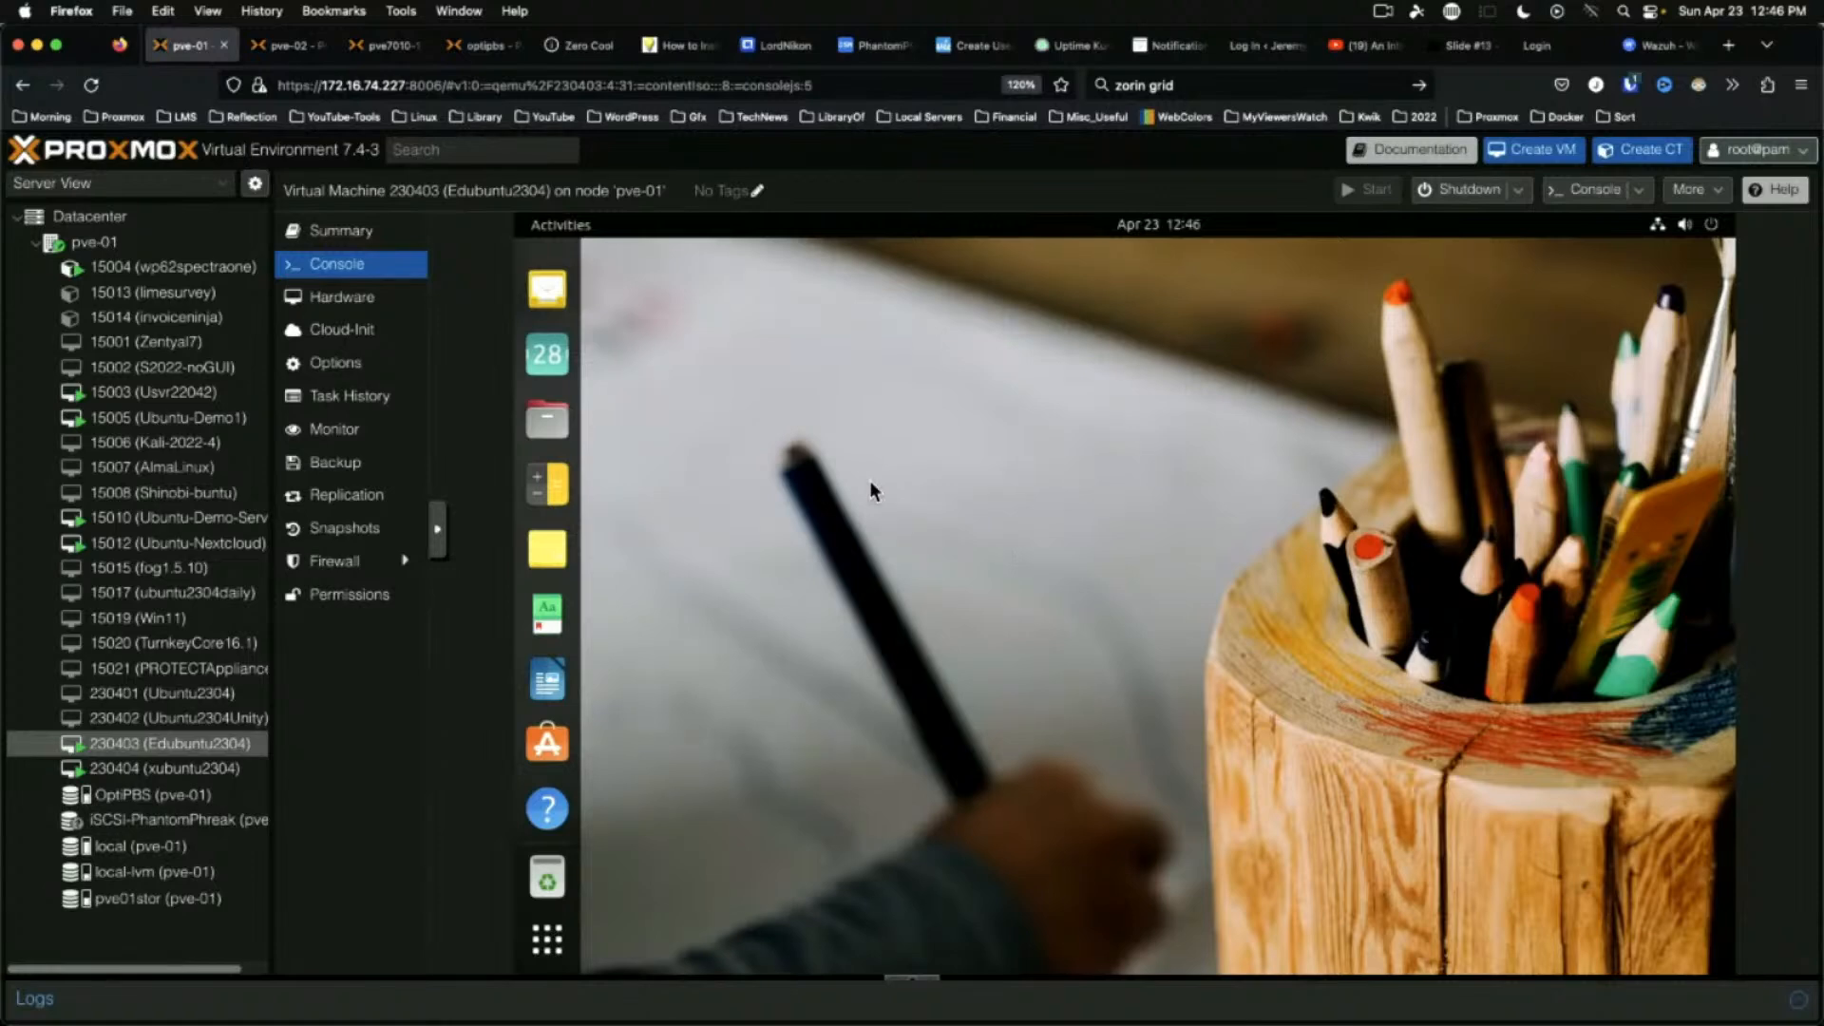
{"action": "left_click", "coordinate": [1711, 225]}
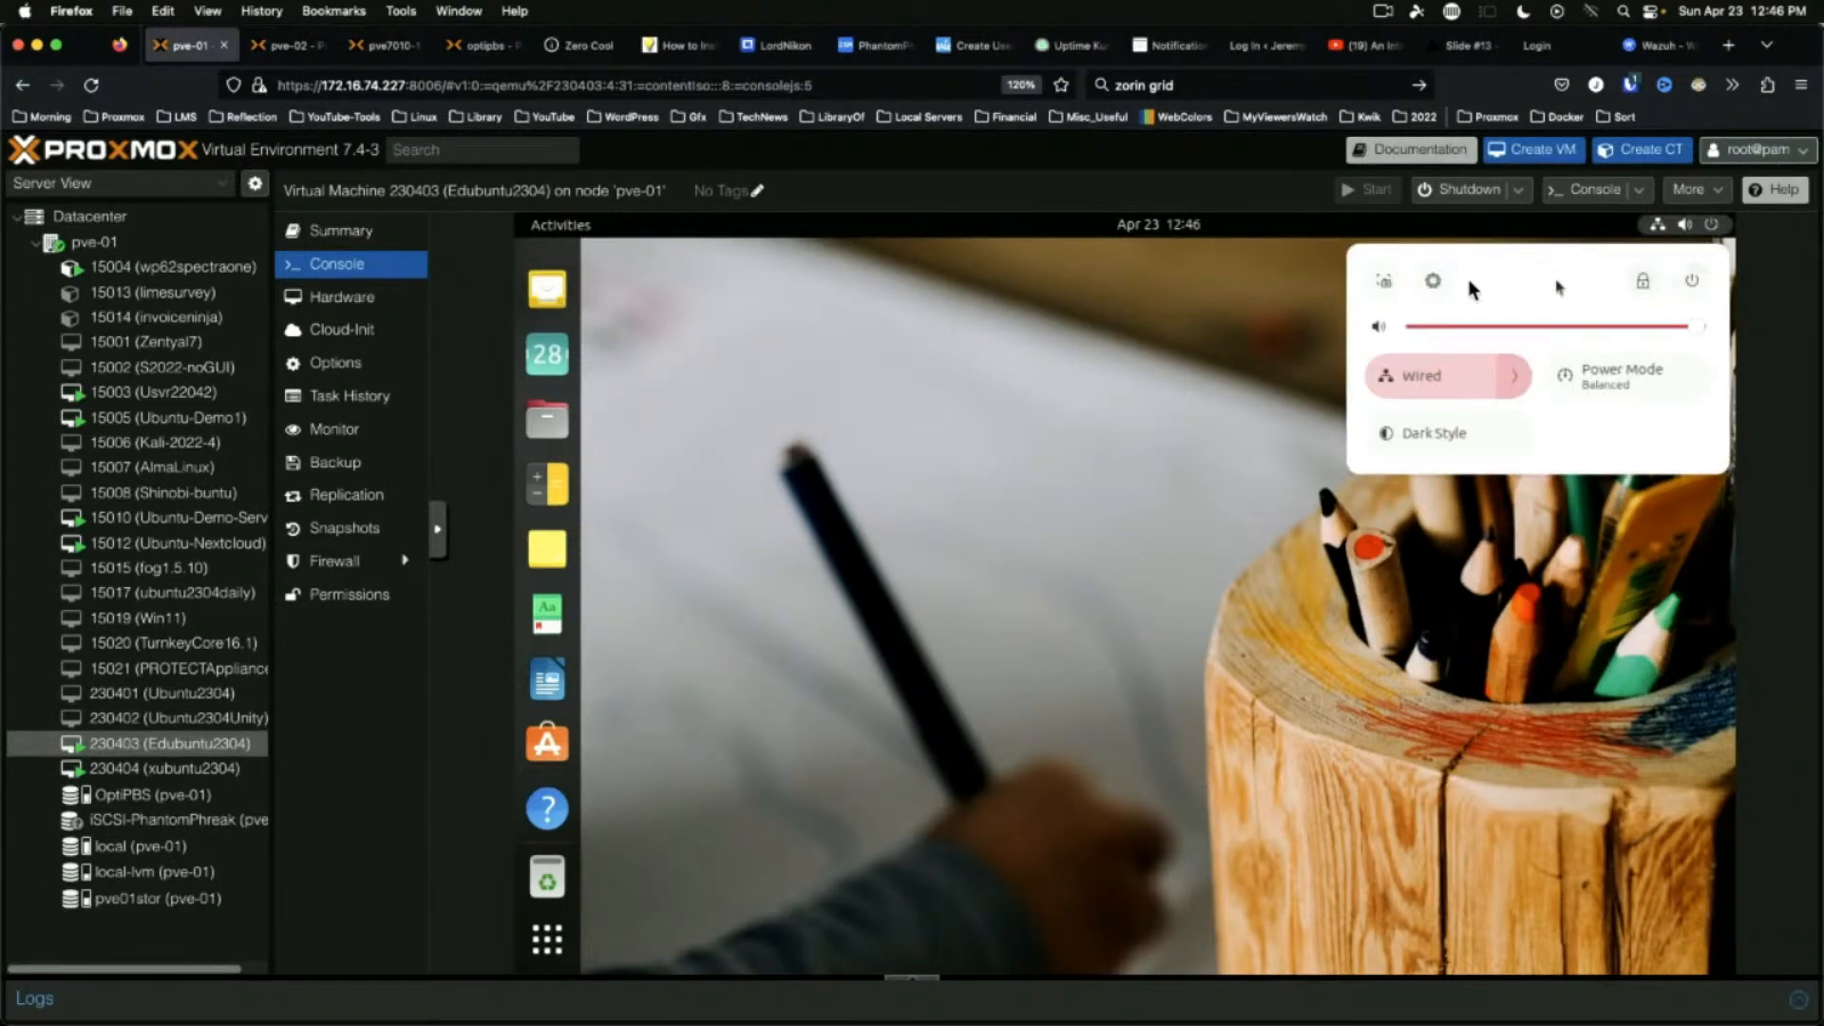
{"action": "left_click", "coordinate": [1433, 281]}
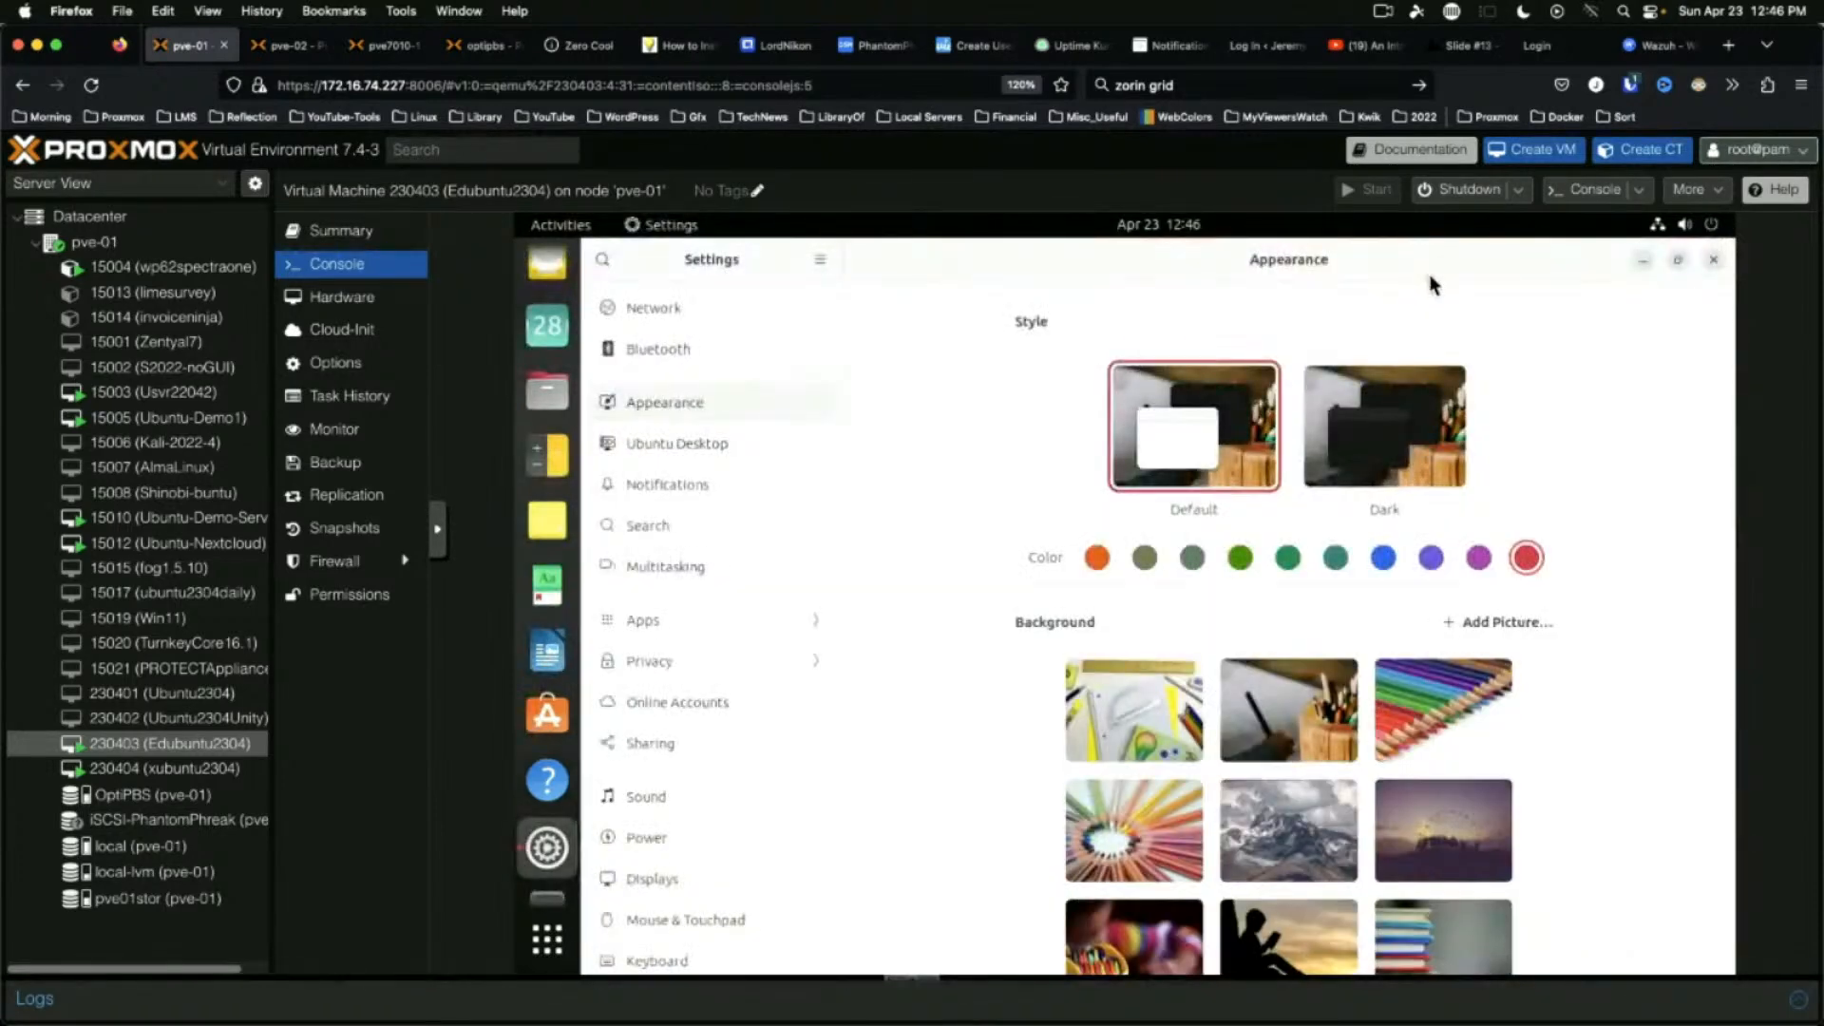
{"action": "scroll", "coordinate": [761, 798], "scroll_direction": "down", "scroll_amount": 5}
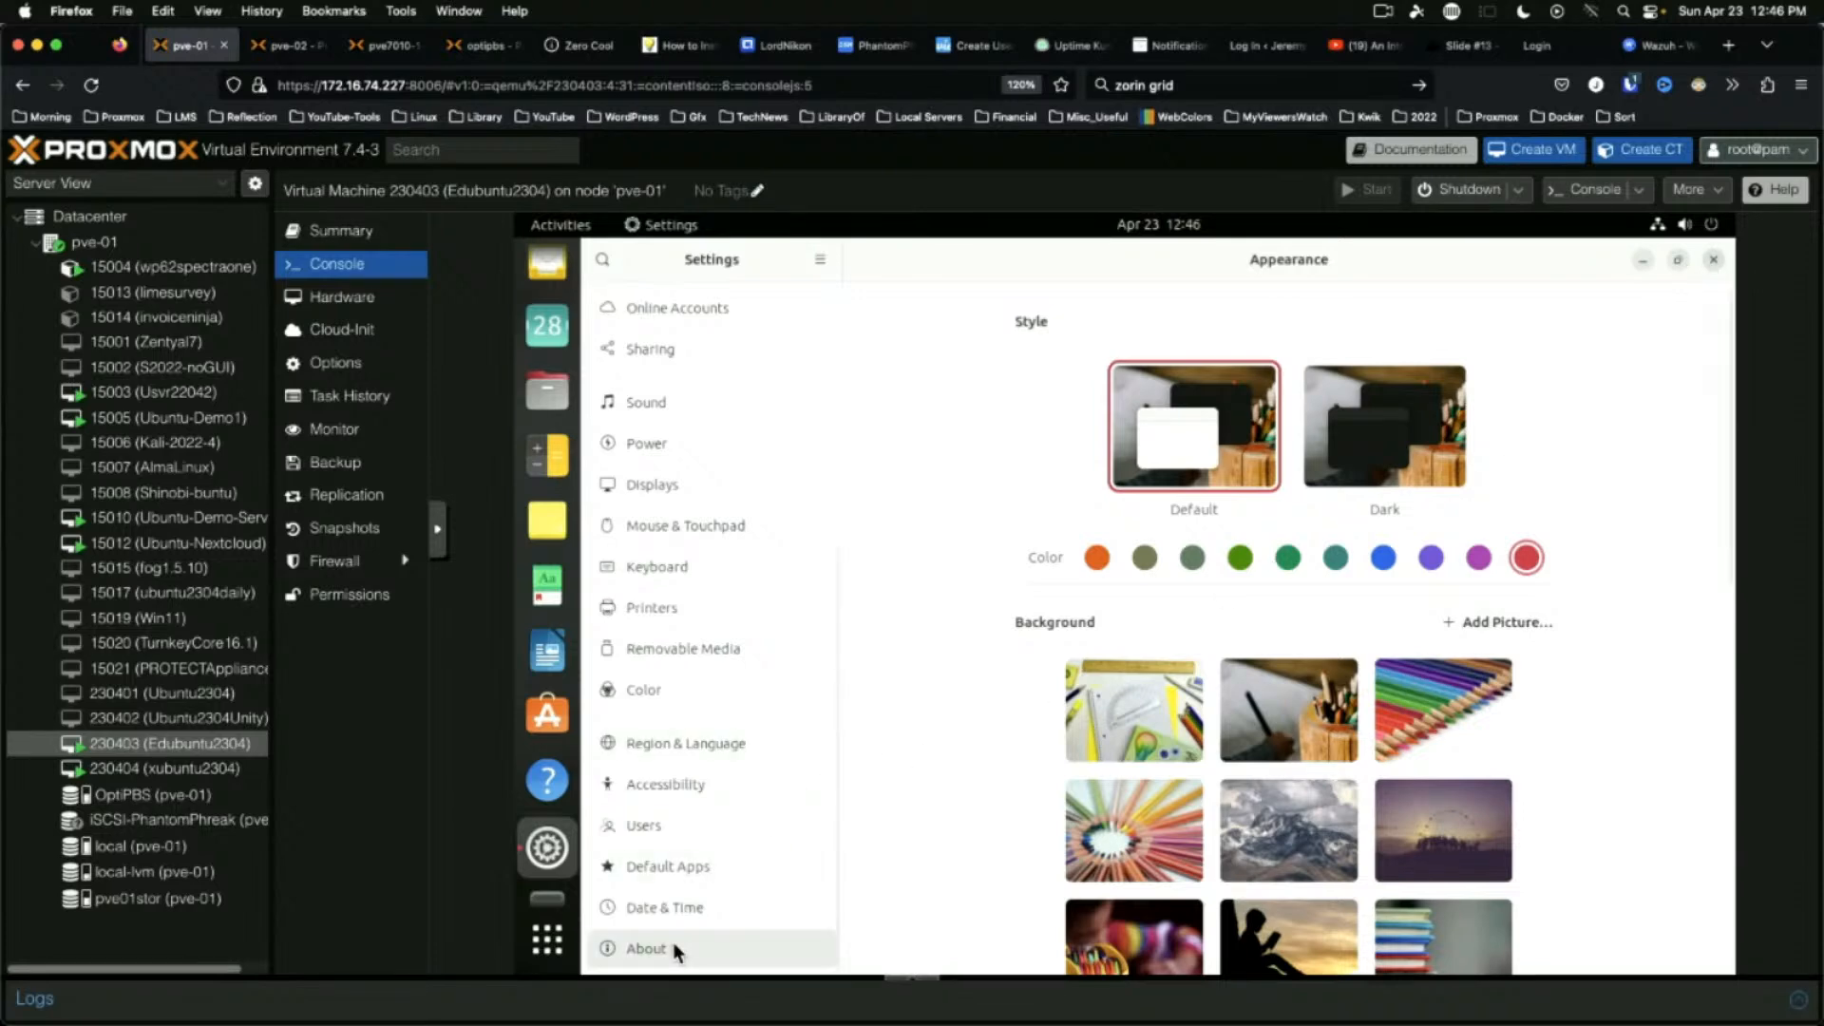
Review the About page showing Ubuntu 23.04, GNOME 44.0 and KVM, then close Settings
{"action": "left_click", "coordinate": [720, 957]}
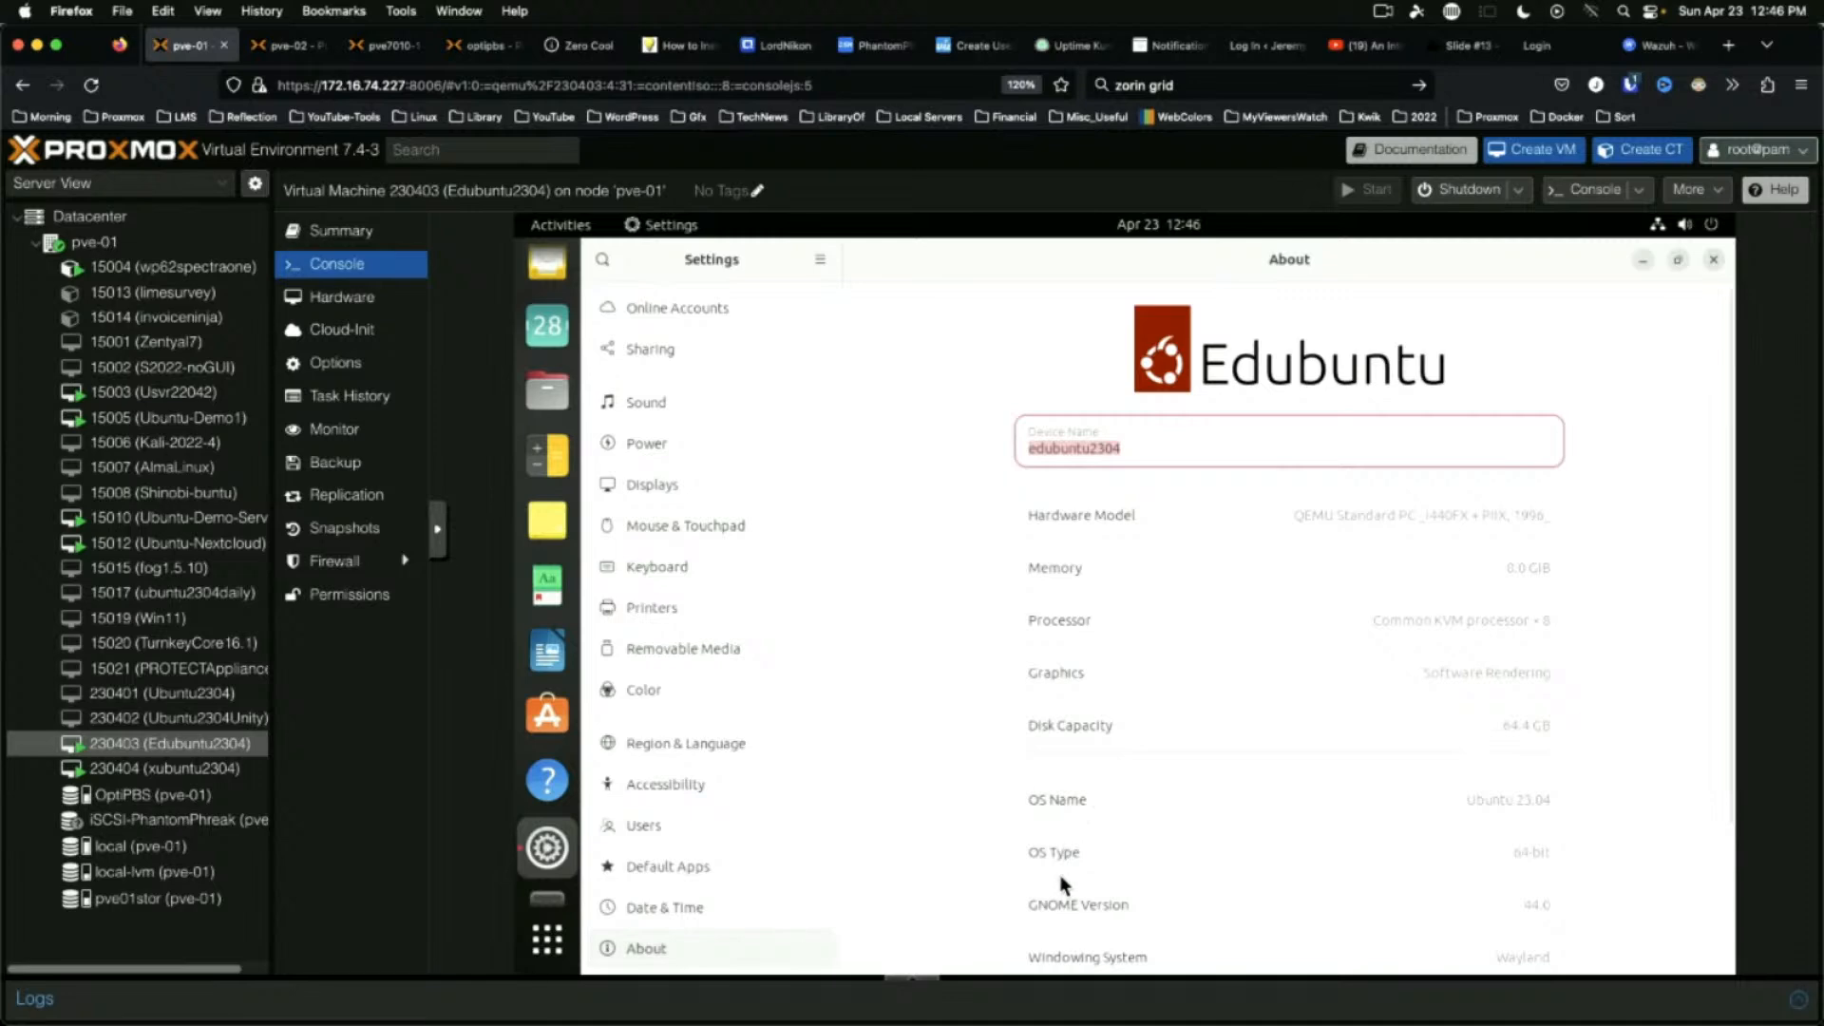
{"action": "scroll", "coordinate": [1041, 818], "scroll_direction": "down", "scroll_amount": 3}
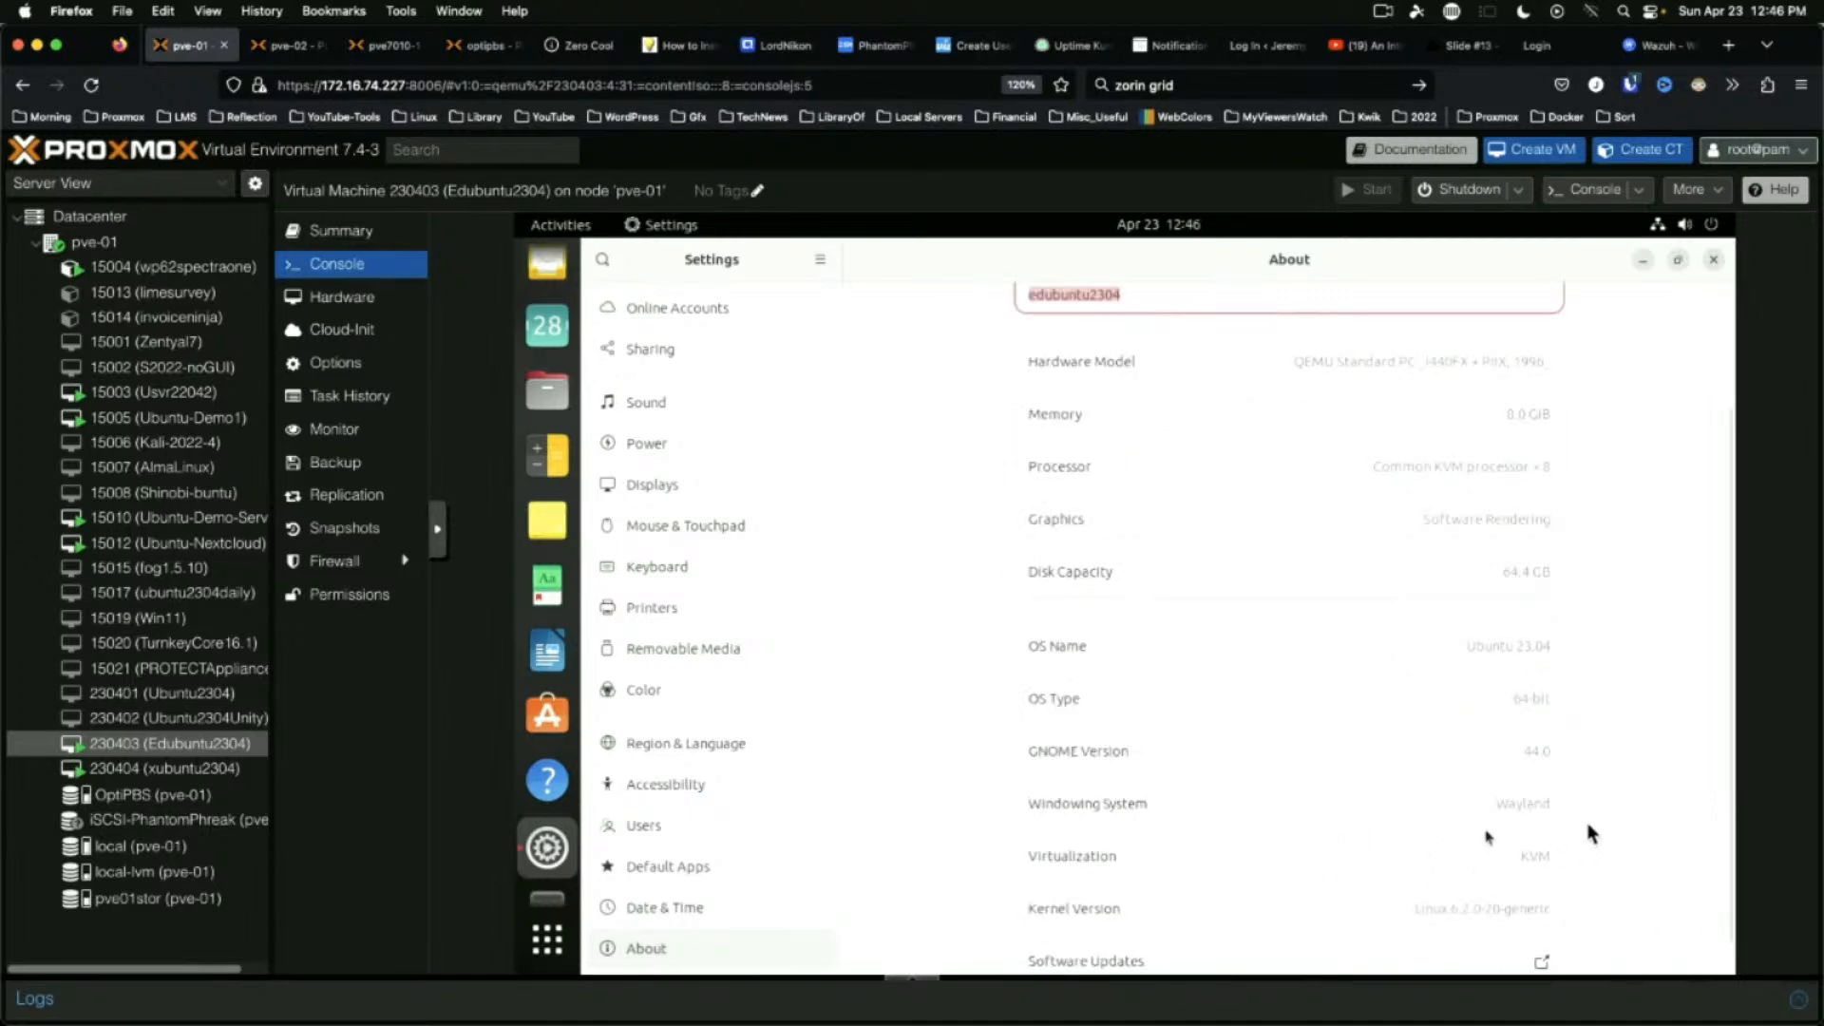
{"action": "scroll", "coordinate": [1238, 817], "scroll_direction": "down", "scroll_amount": 1}
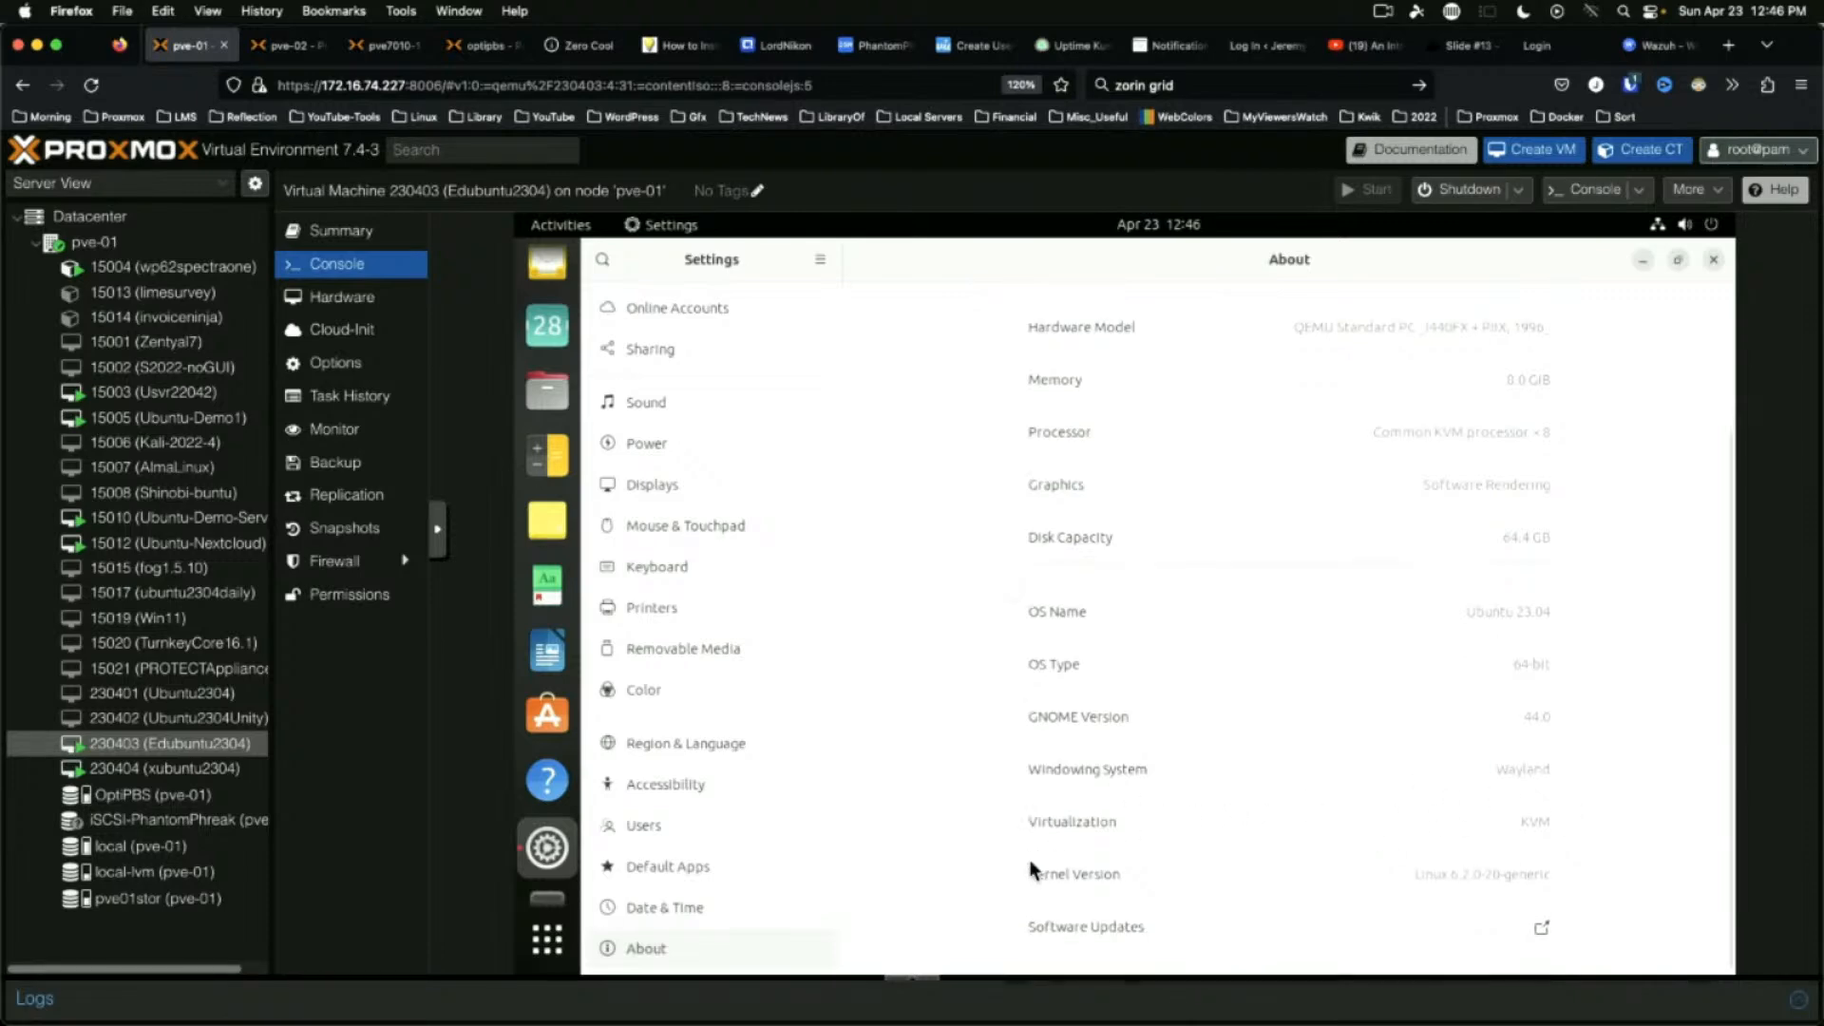
{"action": "scroll", "coordinate": [1238, 831], "scroll_direction": "up", "scroll_amount": 5}
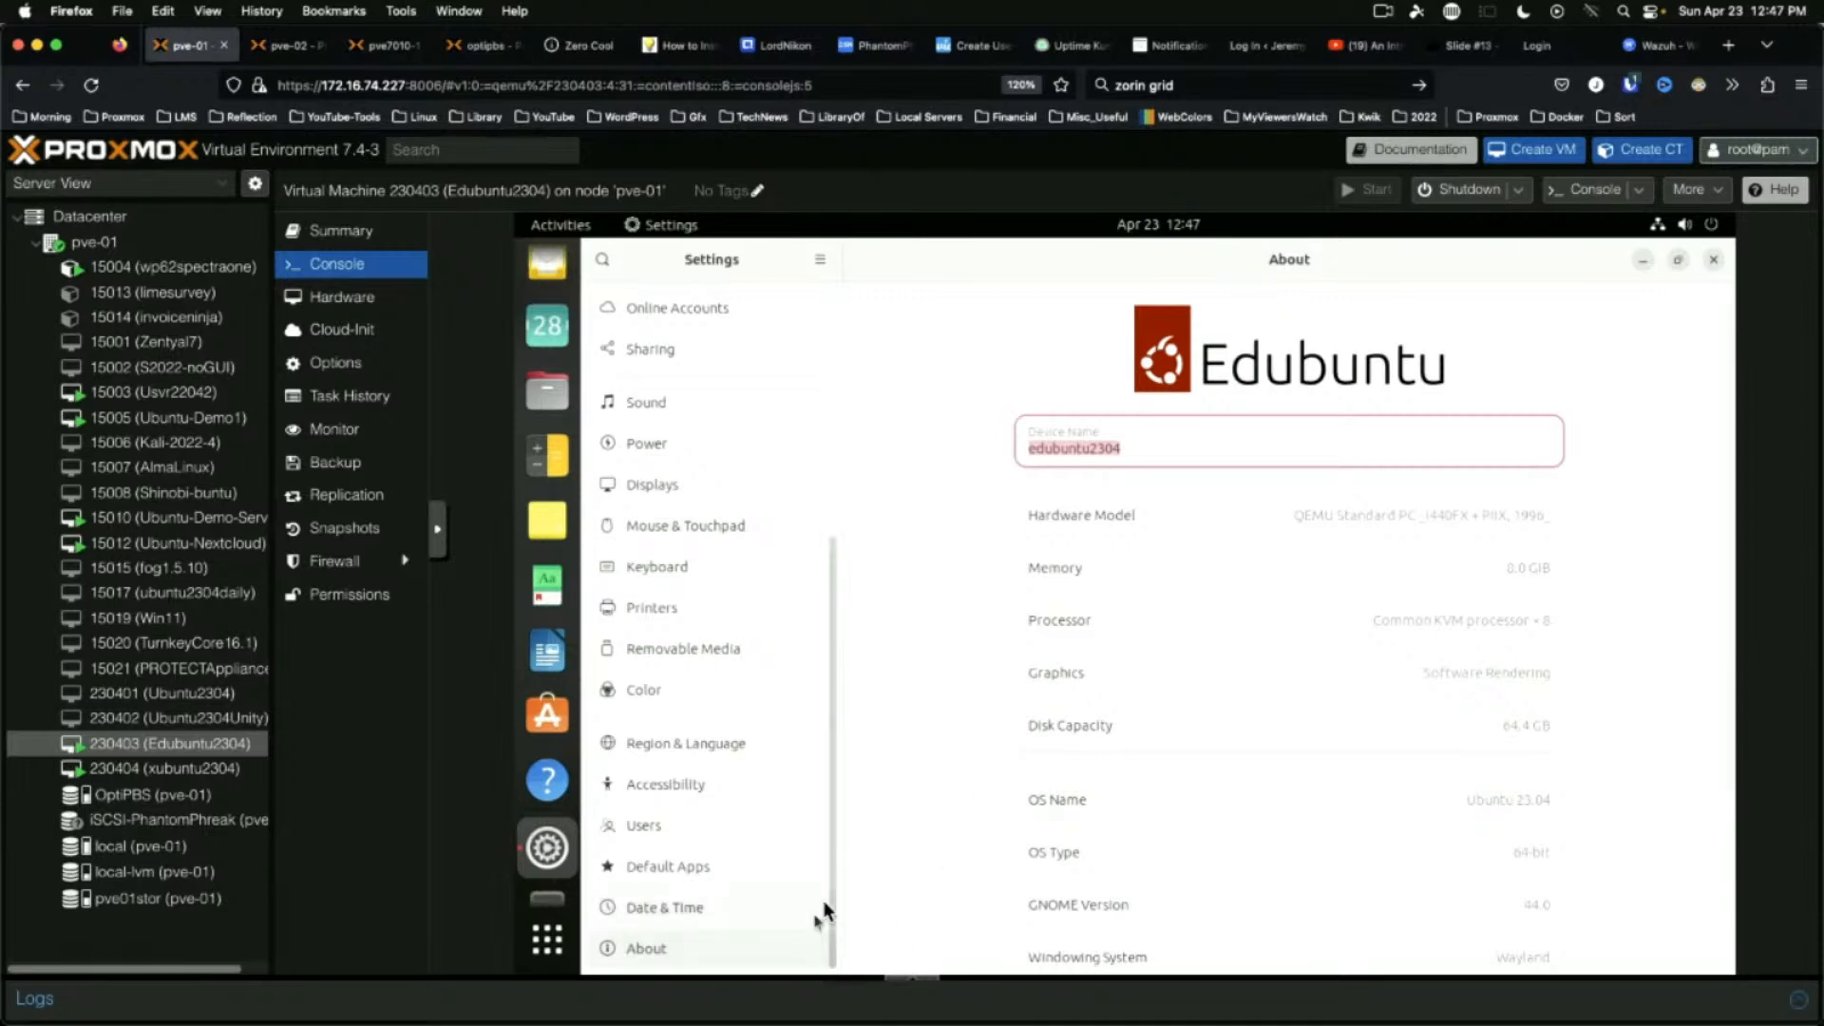
{"action": "scroll", "coordinate": [775, 627], "scroll_direction": "up", "scroll_amount": 5}
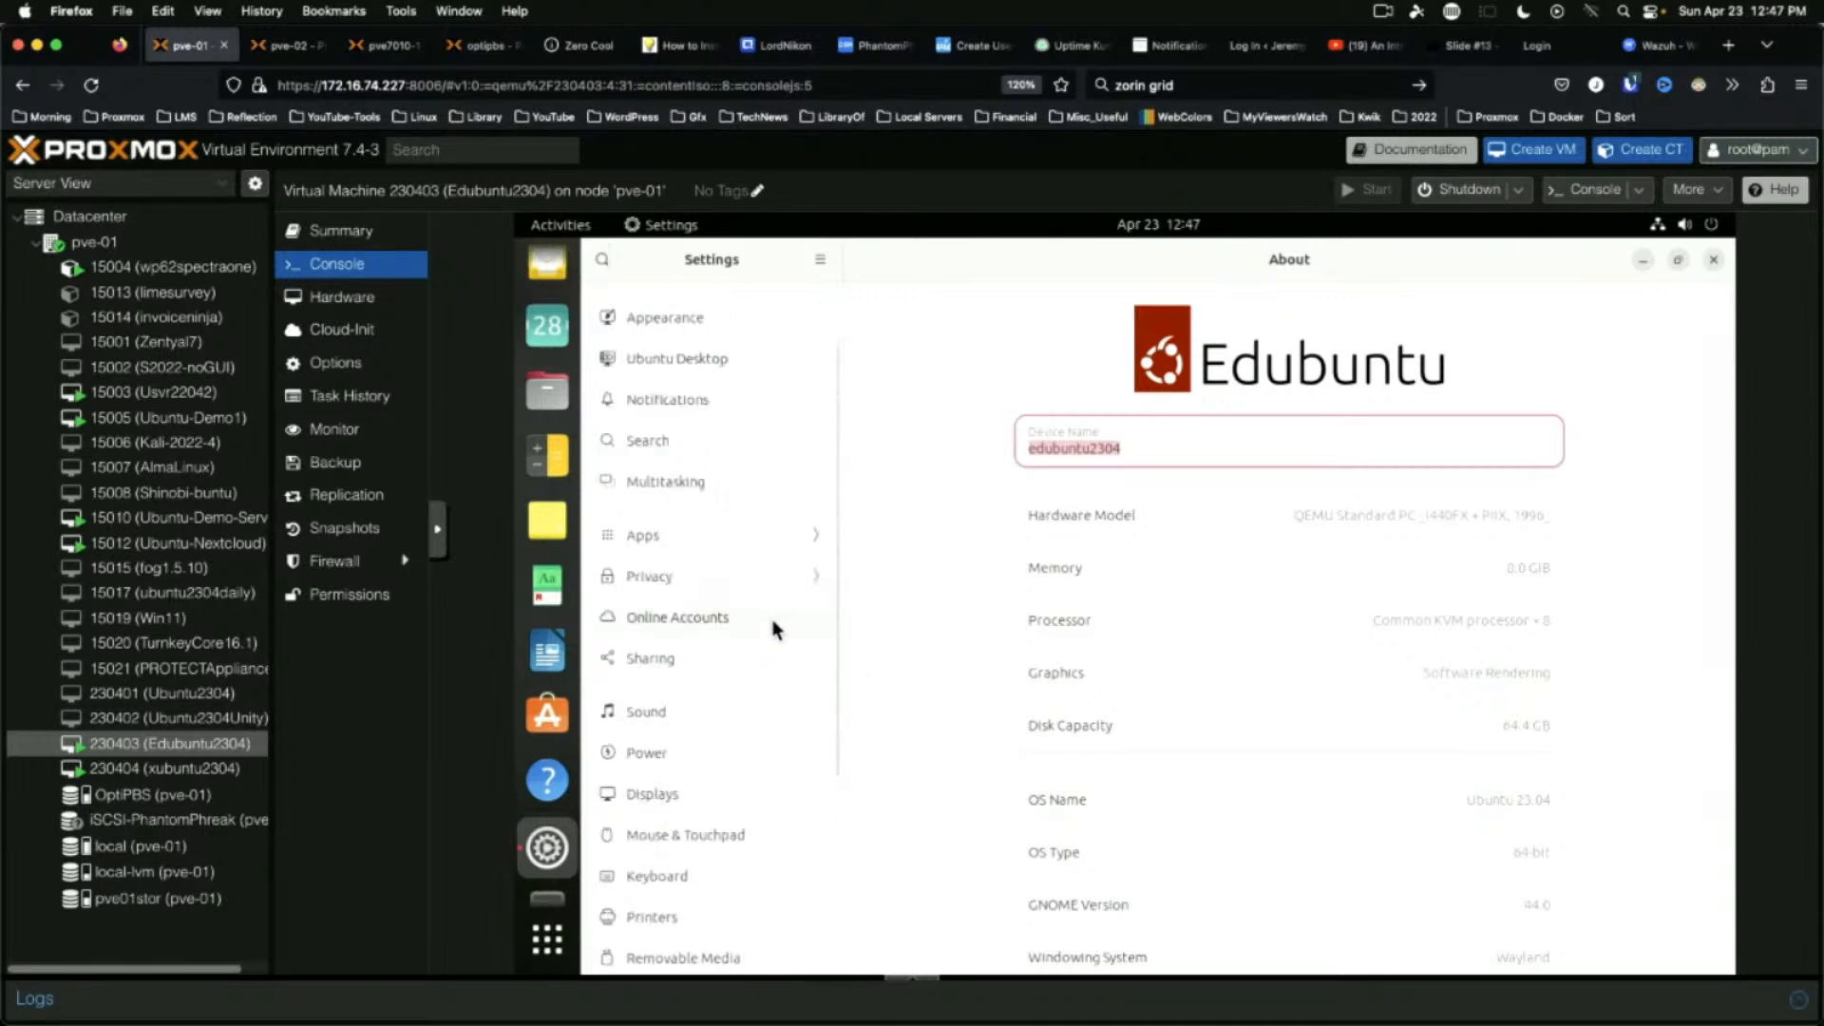
{"action": "left_click", "coordinate": [1714, 262]}
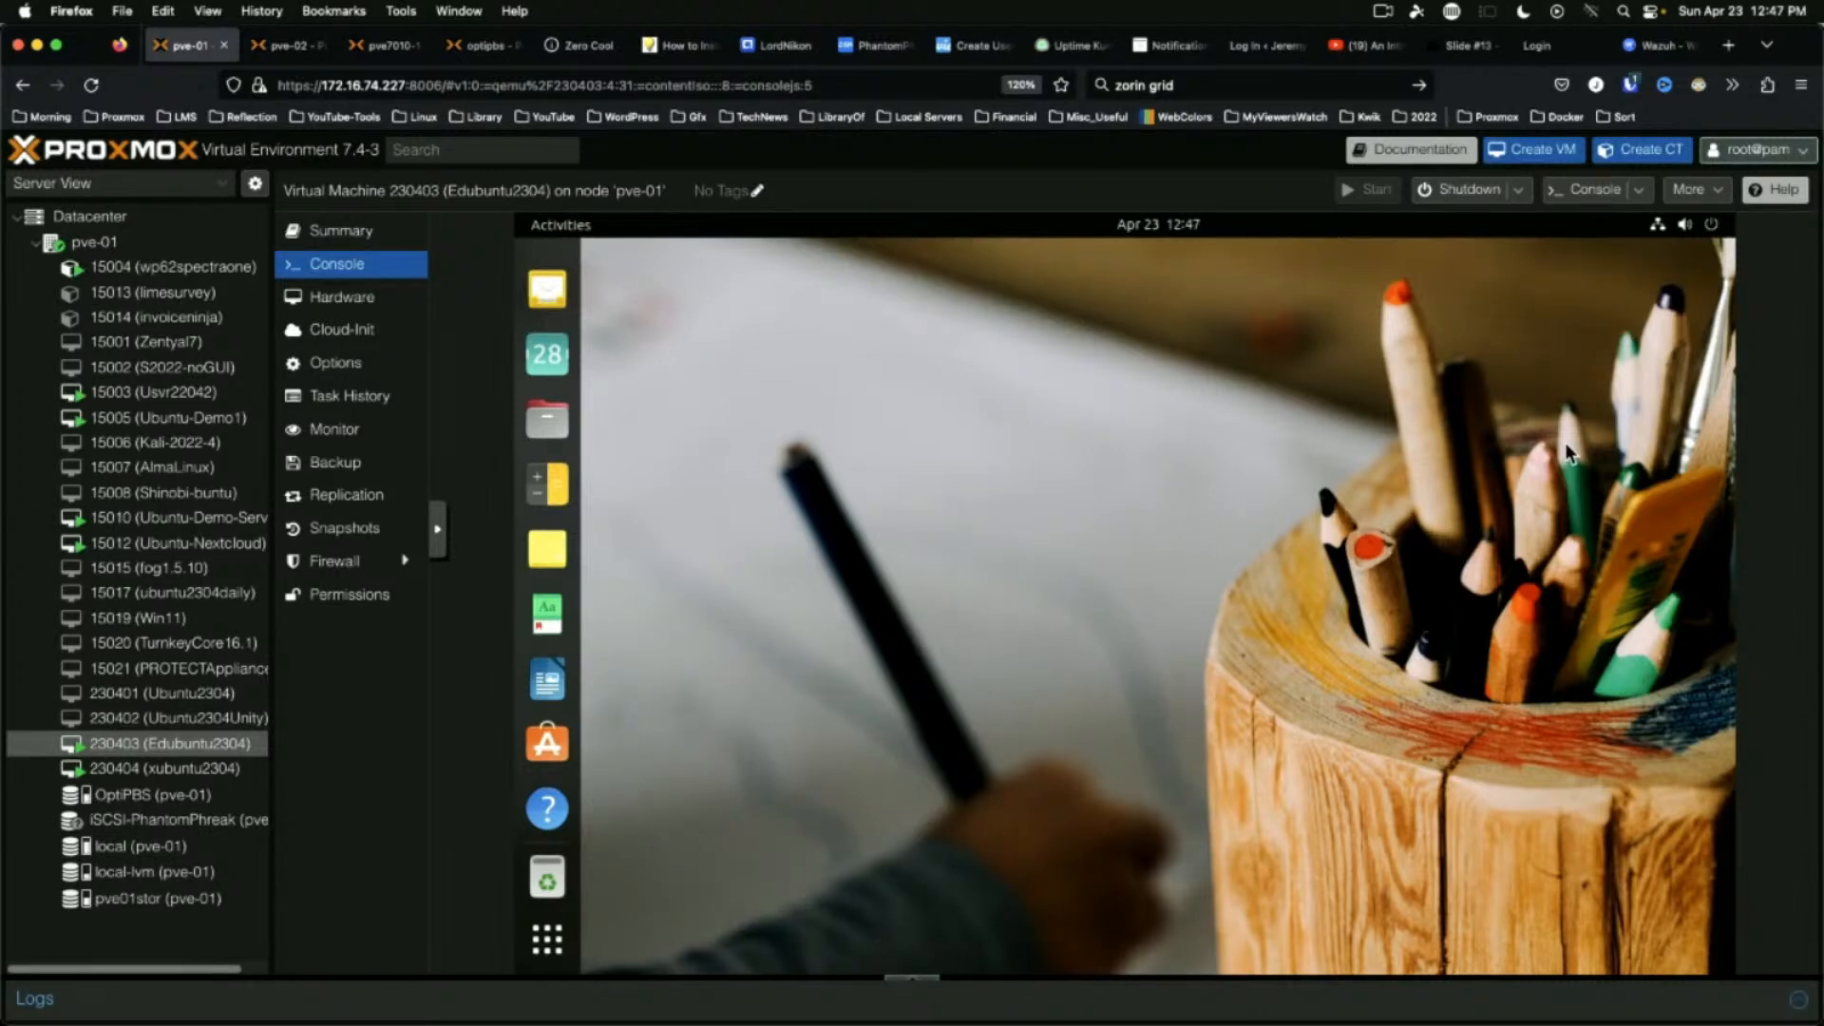
Launch Edubuntu Installer from Edubuntu Info and Admin, dismiss Refresh Complete, and close it unchanged
{"action": "left_click", "coordinate": [545, 222]}
{"action": "left_click", "coordinate": [546, 222]}
{"action": "left_click", "coordinate": [549, 938]}
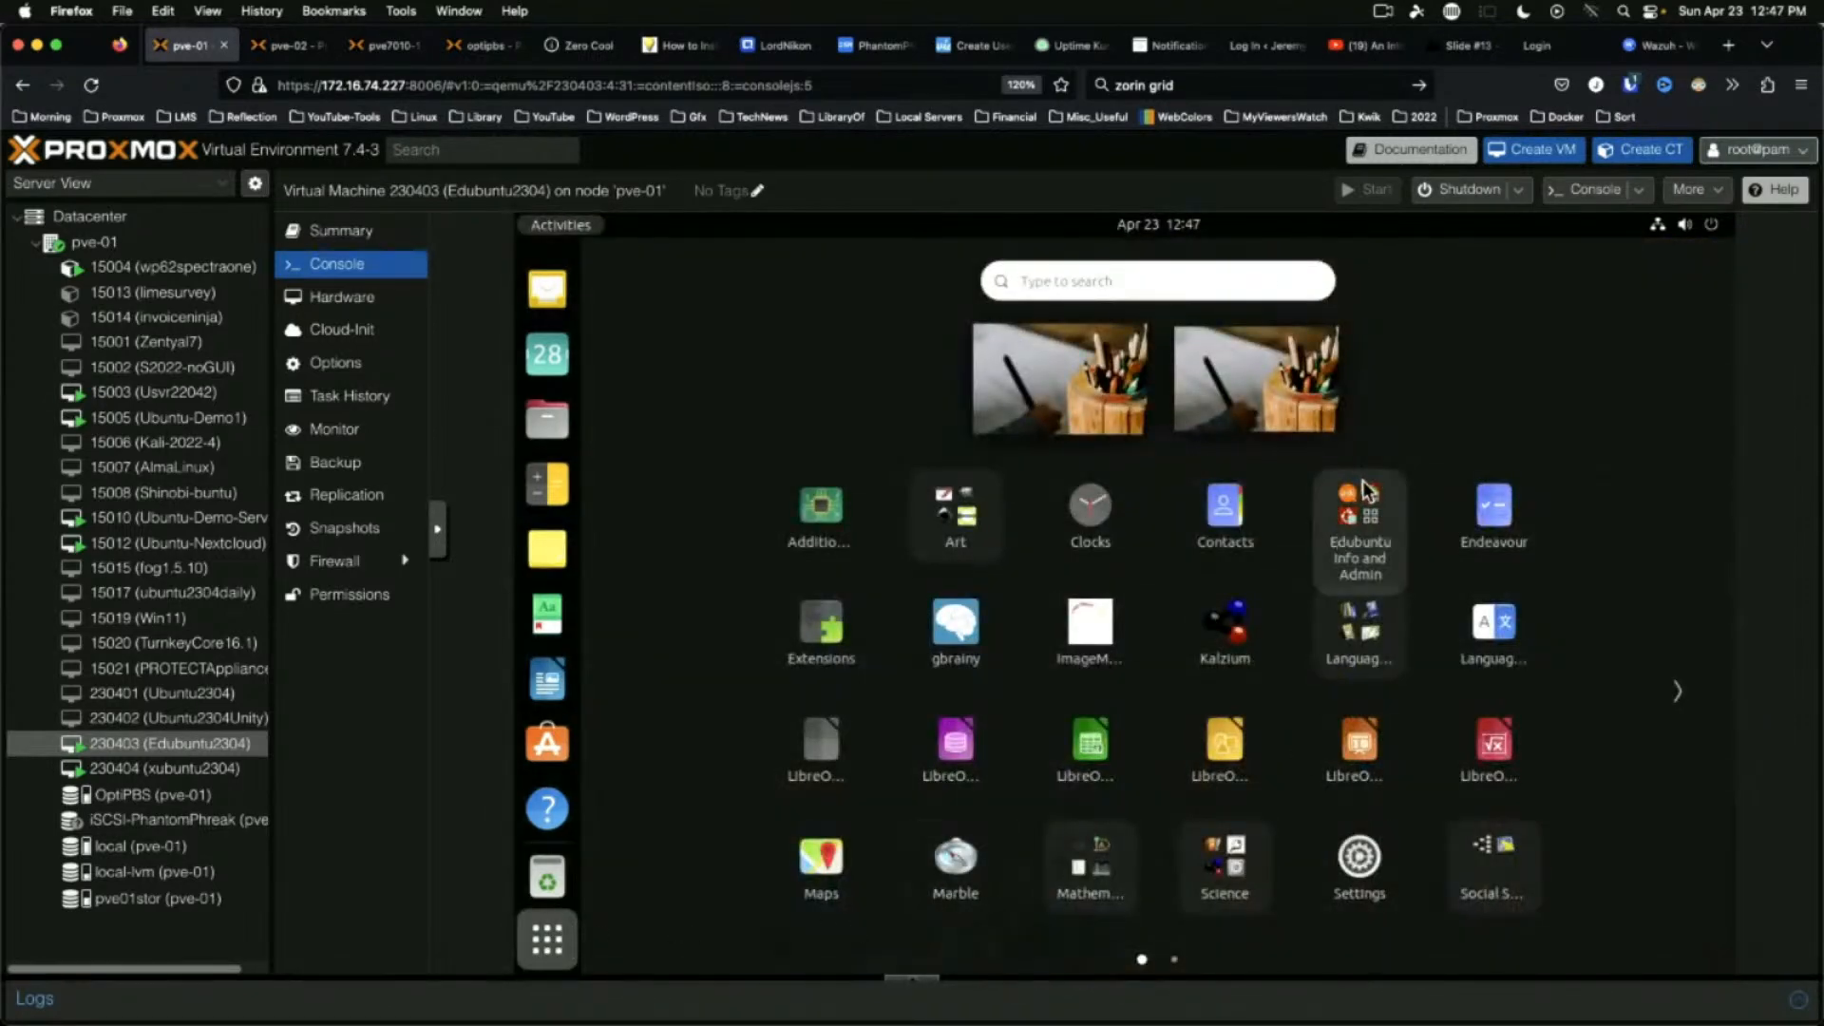
{"action": "left_click", "coordinate": [1362, 518]}
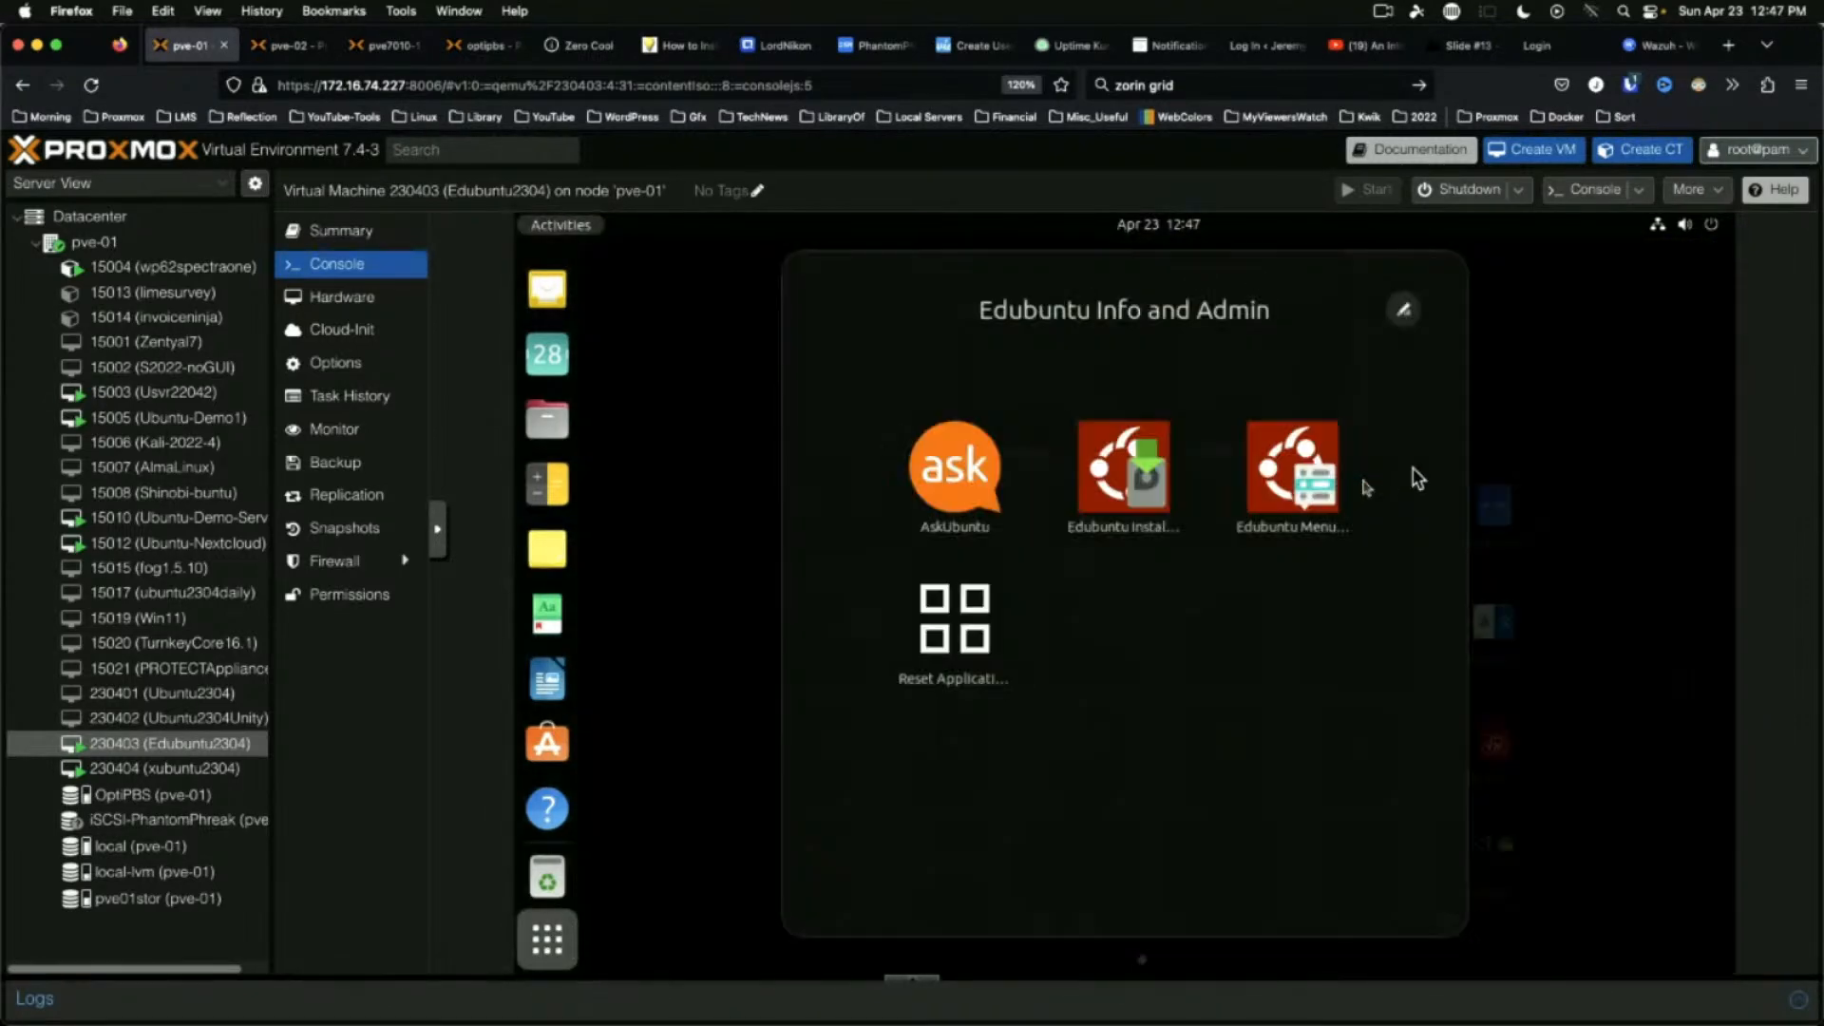
{"action": "left_click", "coordinate": [1117, 451]}
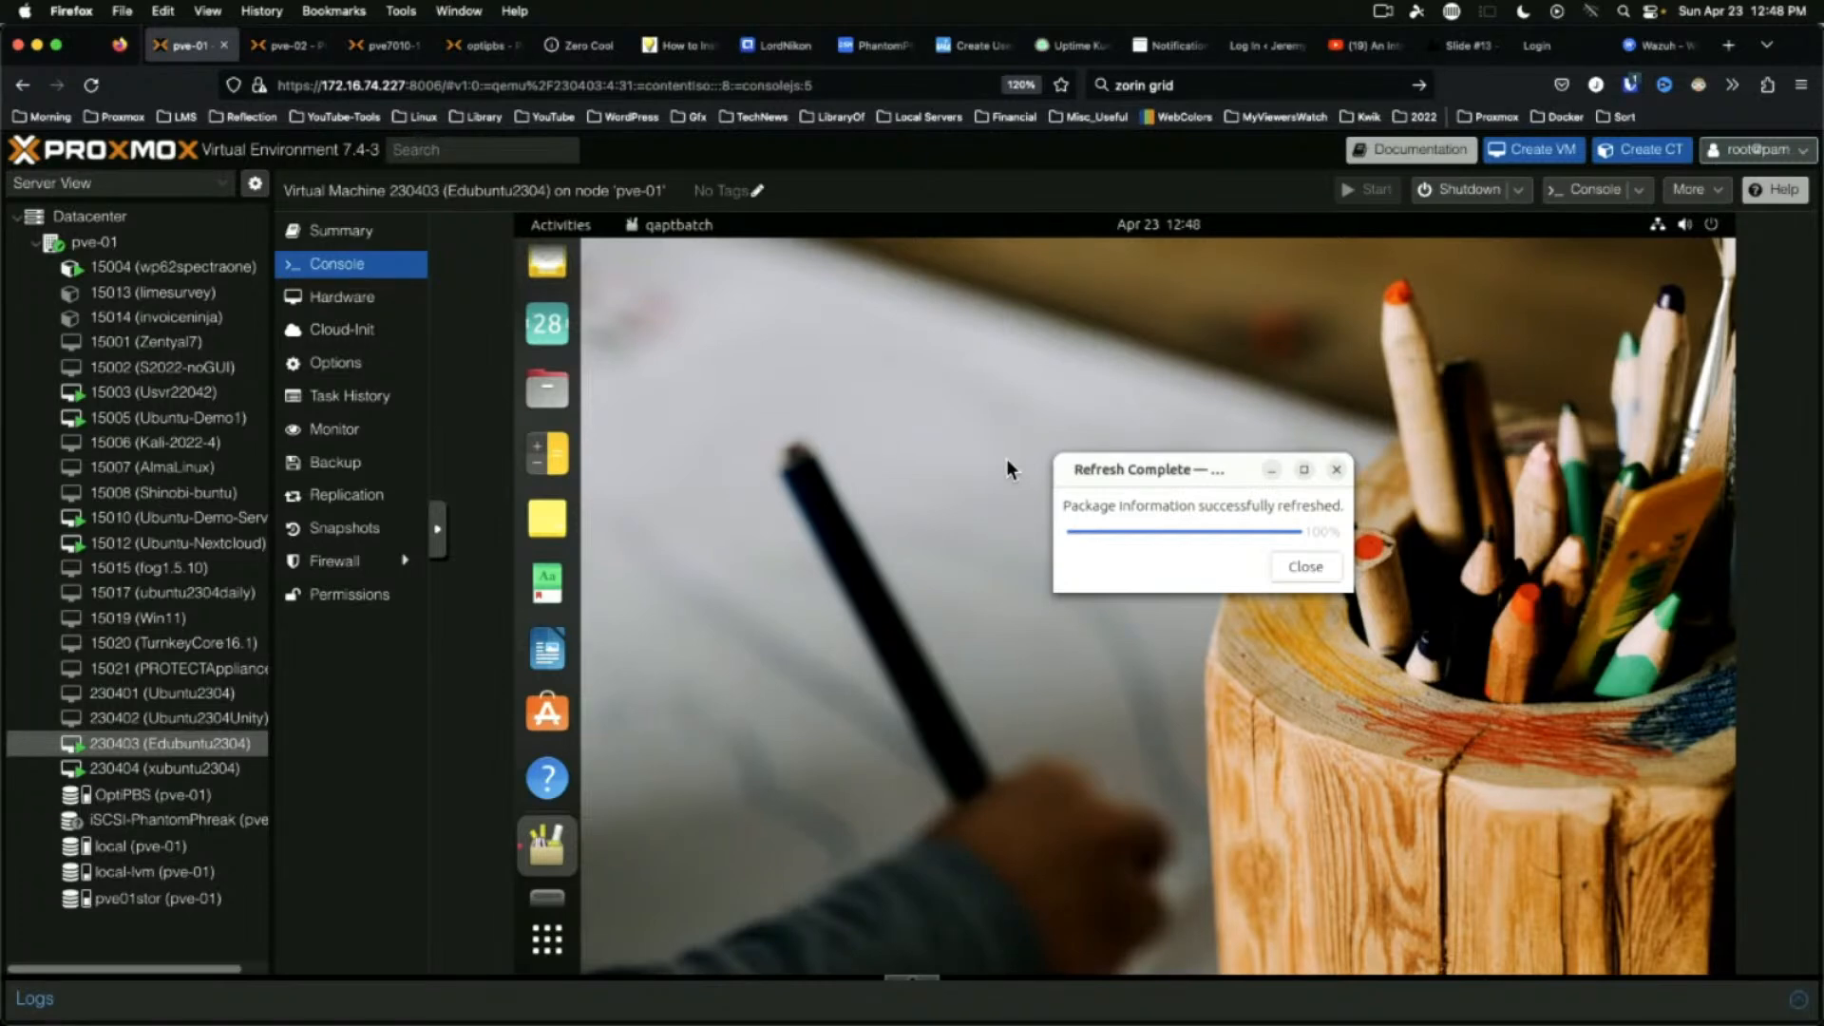
{"action": "left_click", "coordinate": [1306, 566]}
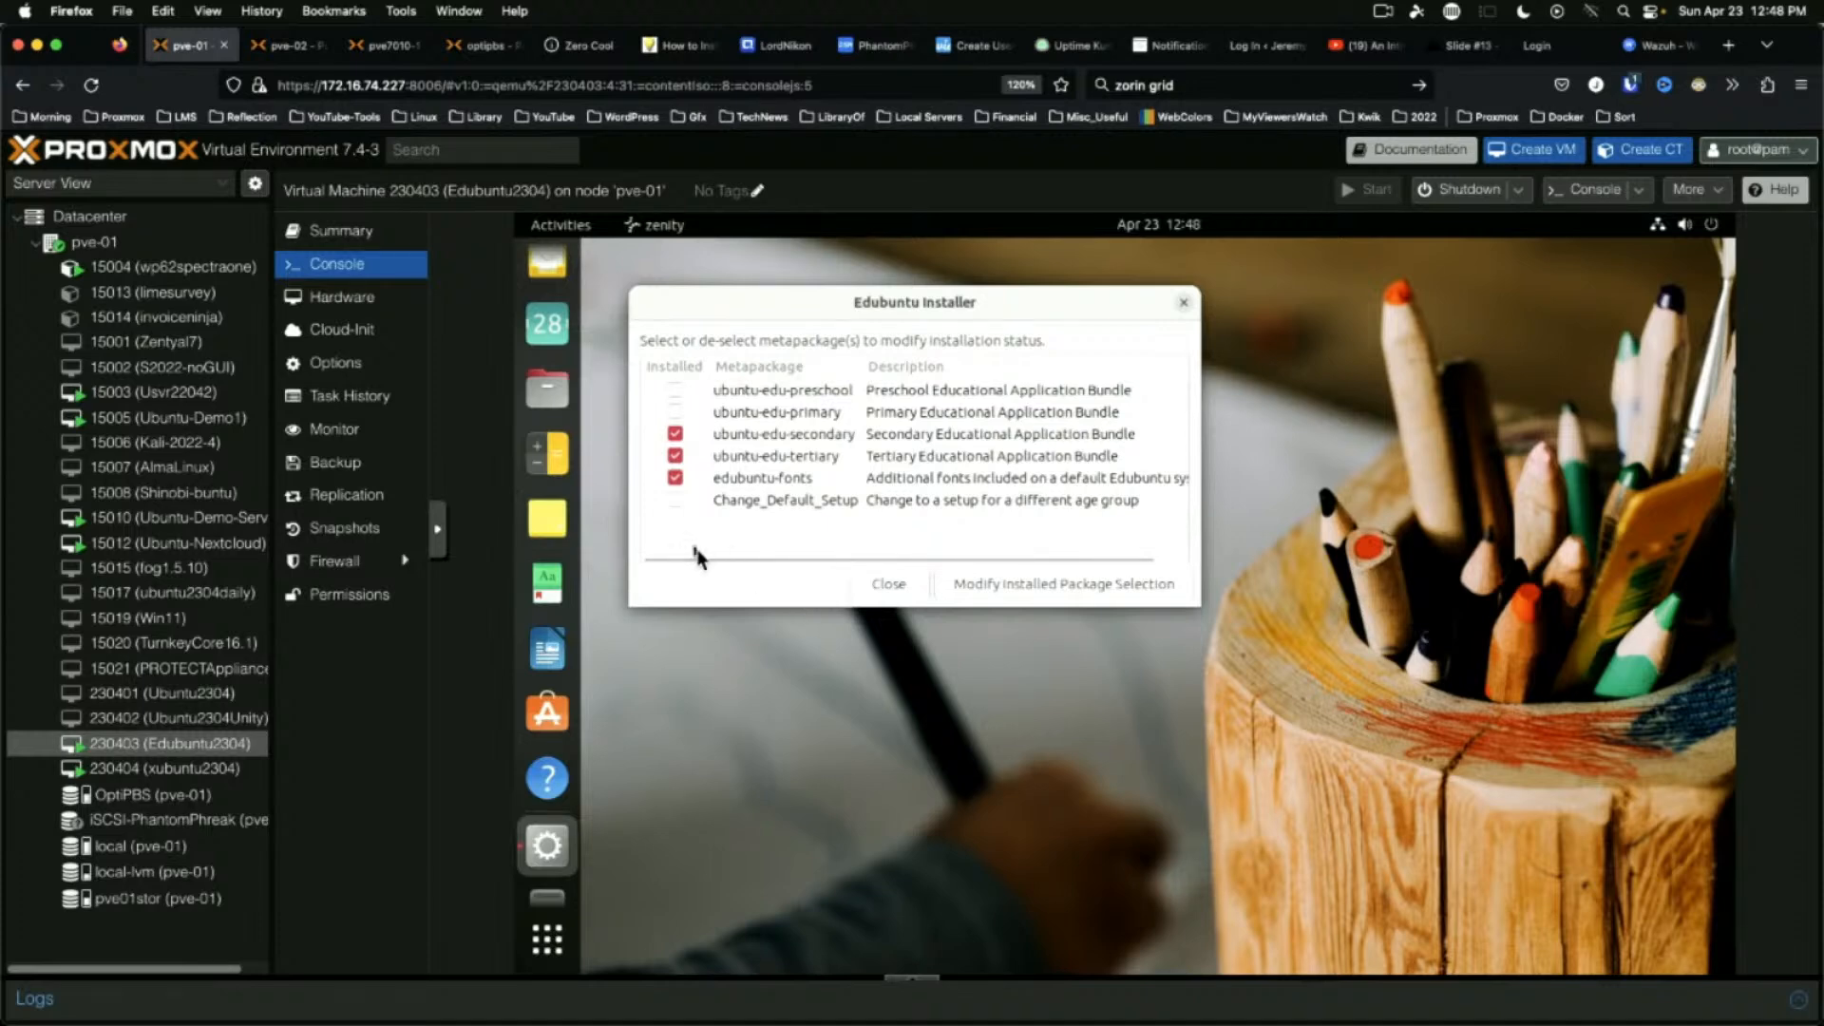
{"action": "left_click", "coordinate": [882, 585]}
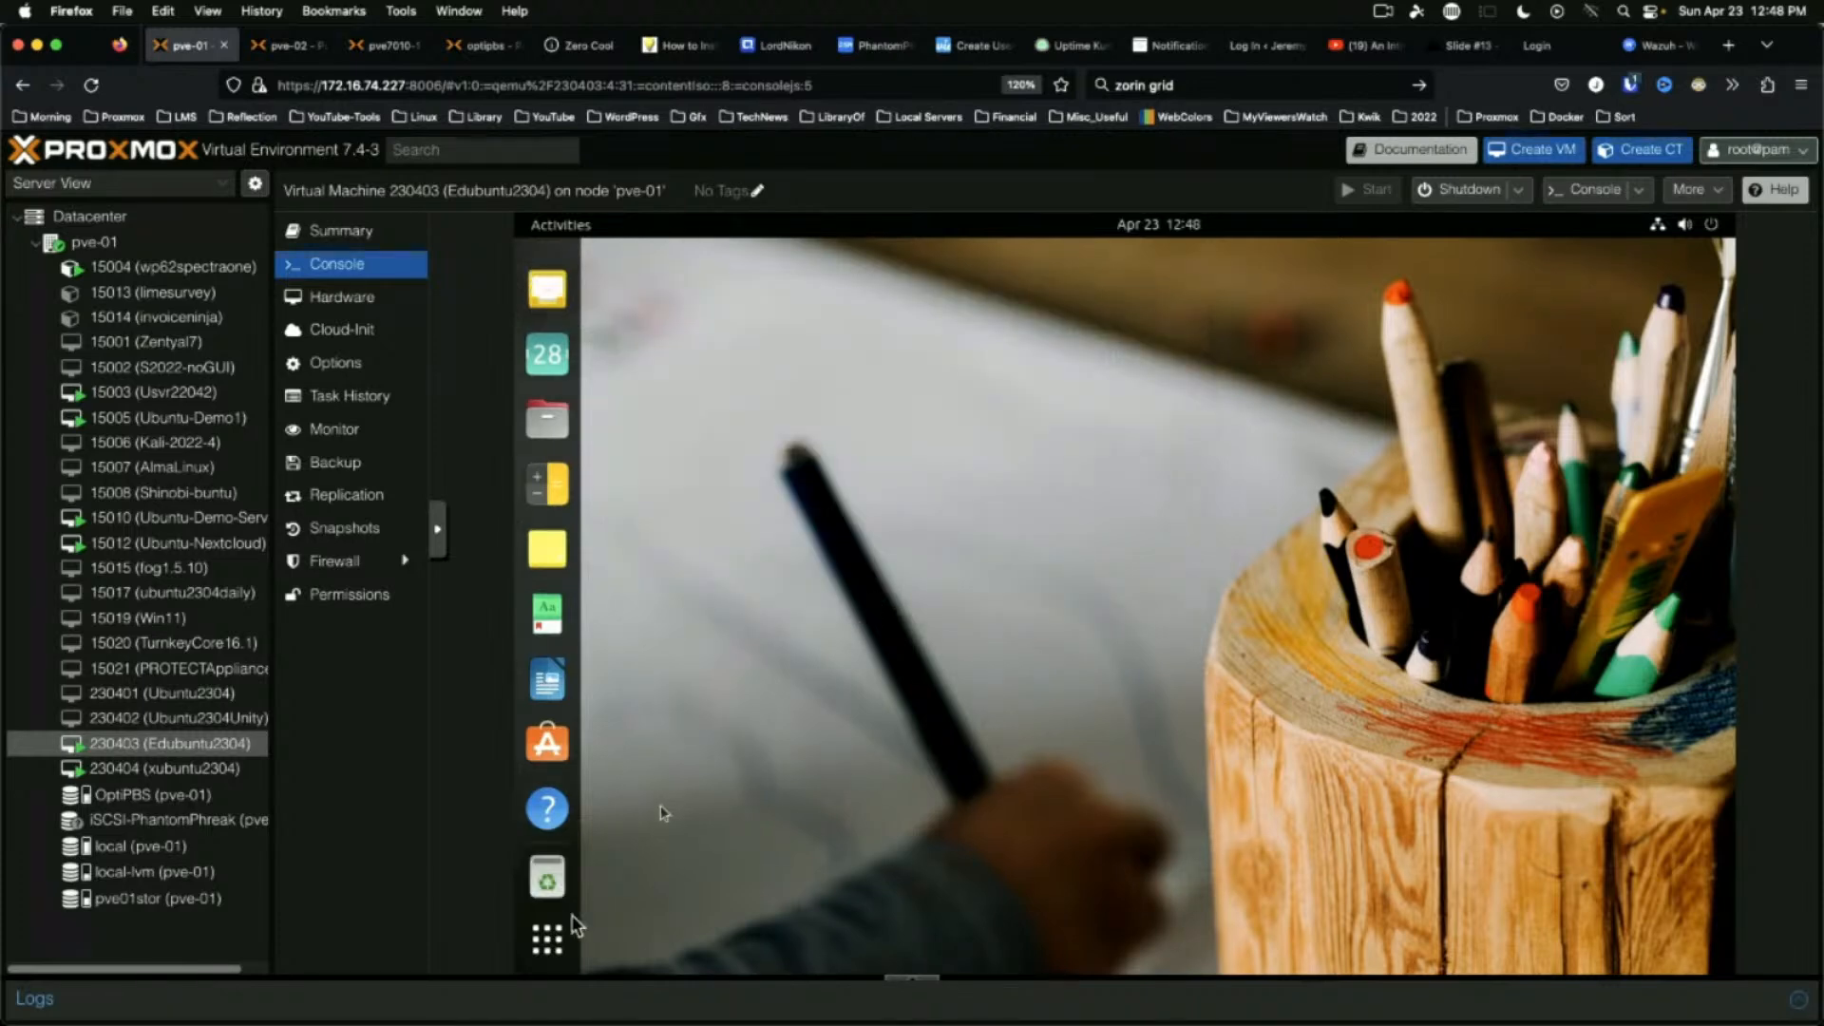
Launch Edubuntu Menu Administration from the Info and Admin folder and move its window right
{"action": "left_click", "coordinate": [547, 939]}
{"action": "left_click", "coordinate": [1350, 535]}
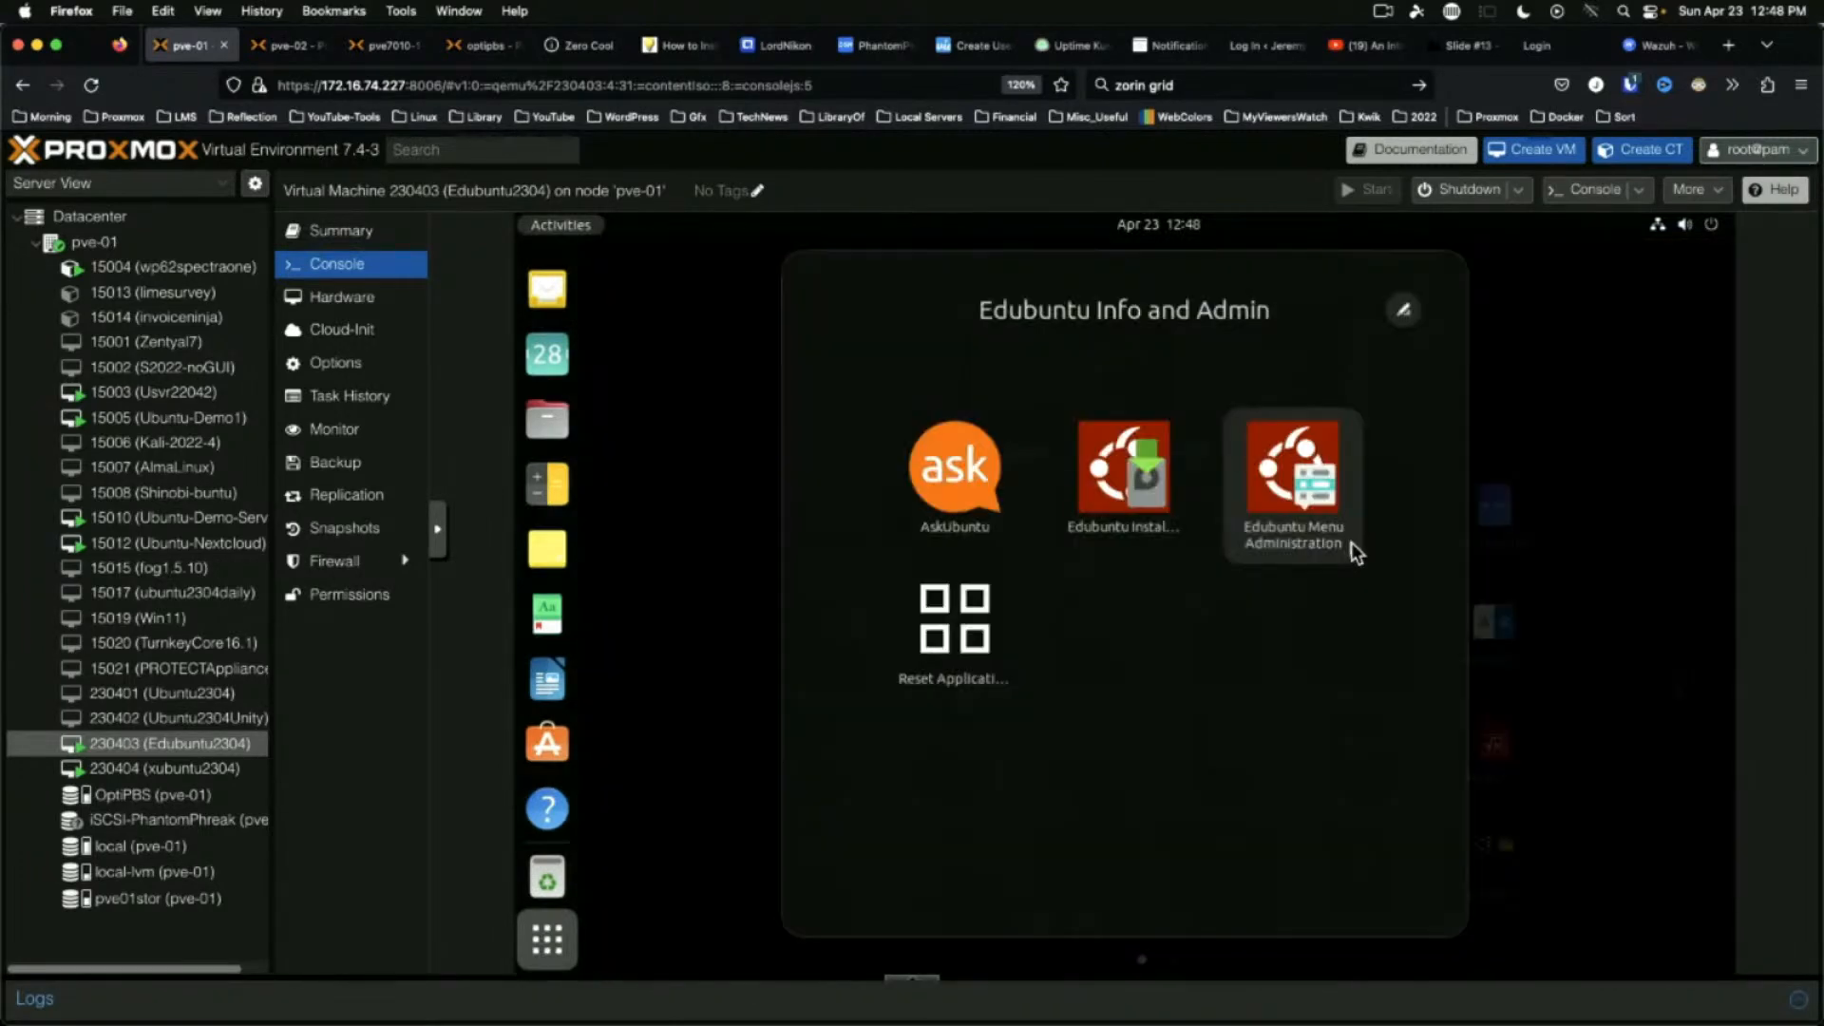
{"action": "left_click", "coordinate": [1288, 456]}
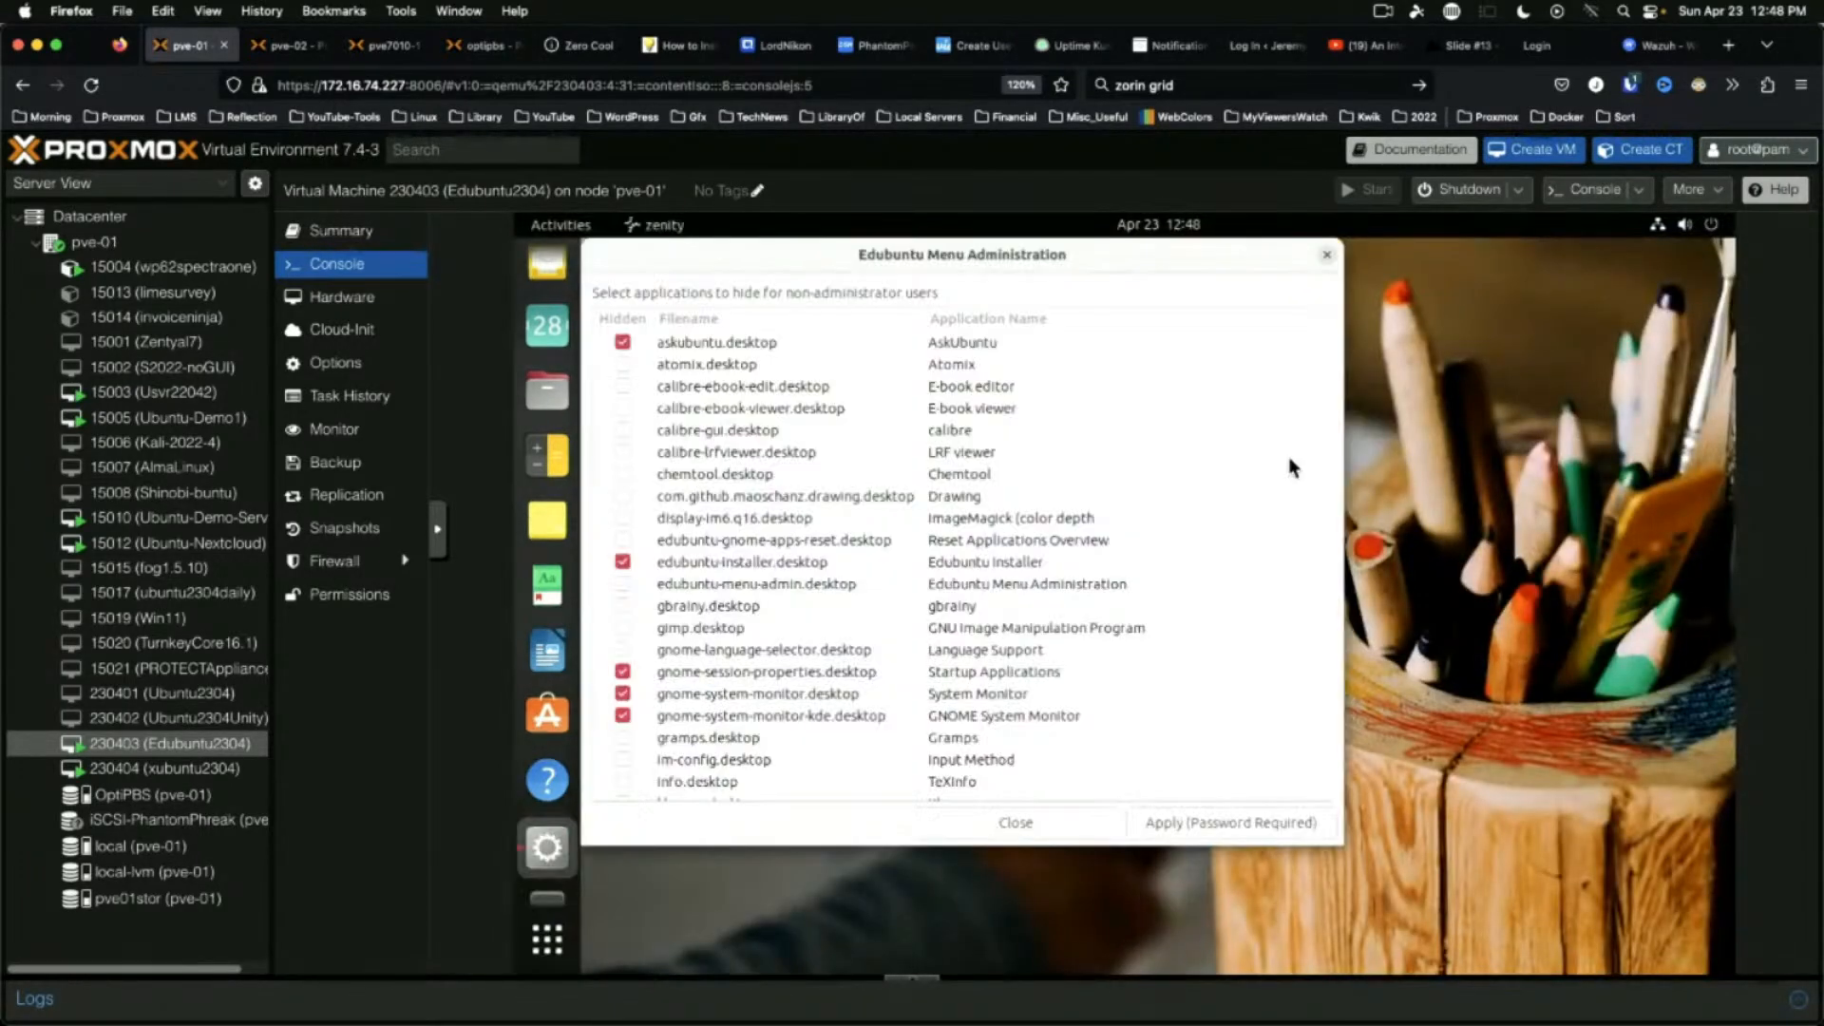
{"action": "left_click_drag", "start_coordinate": [1083, 257], "coordinate": [1228, 260]}
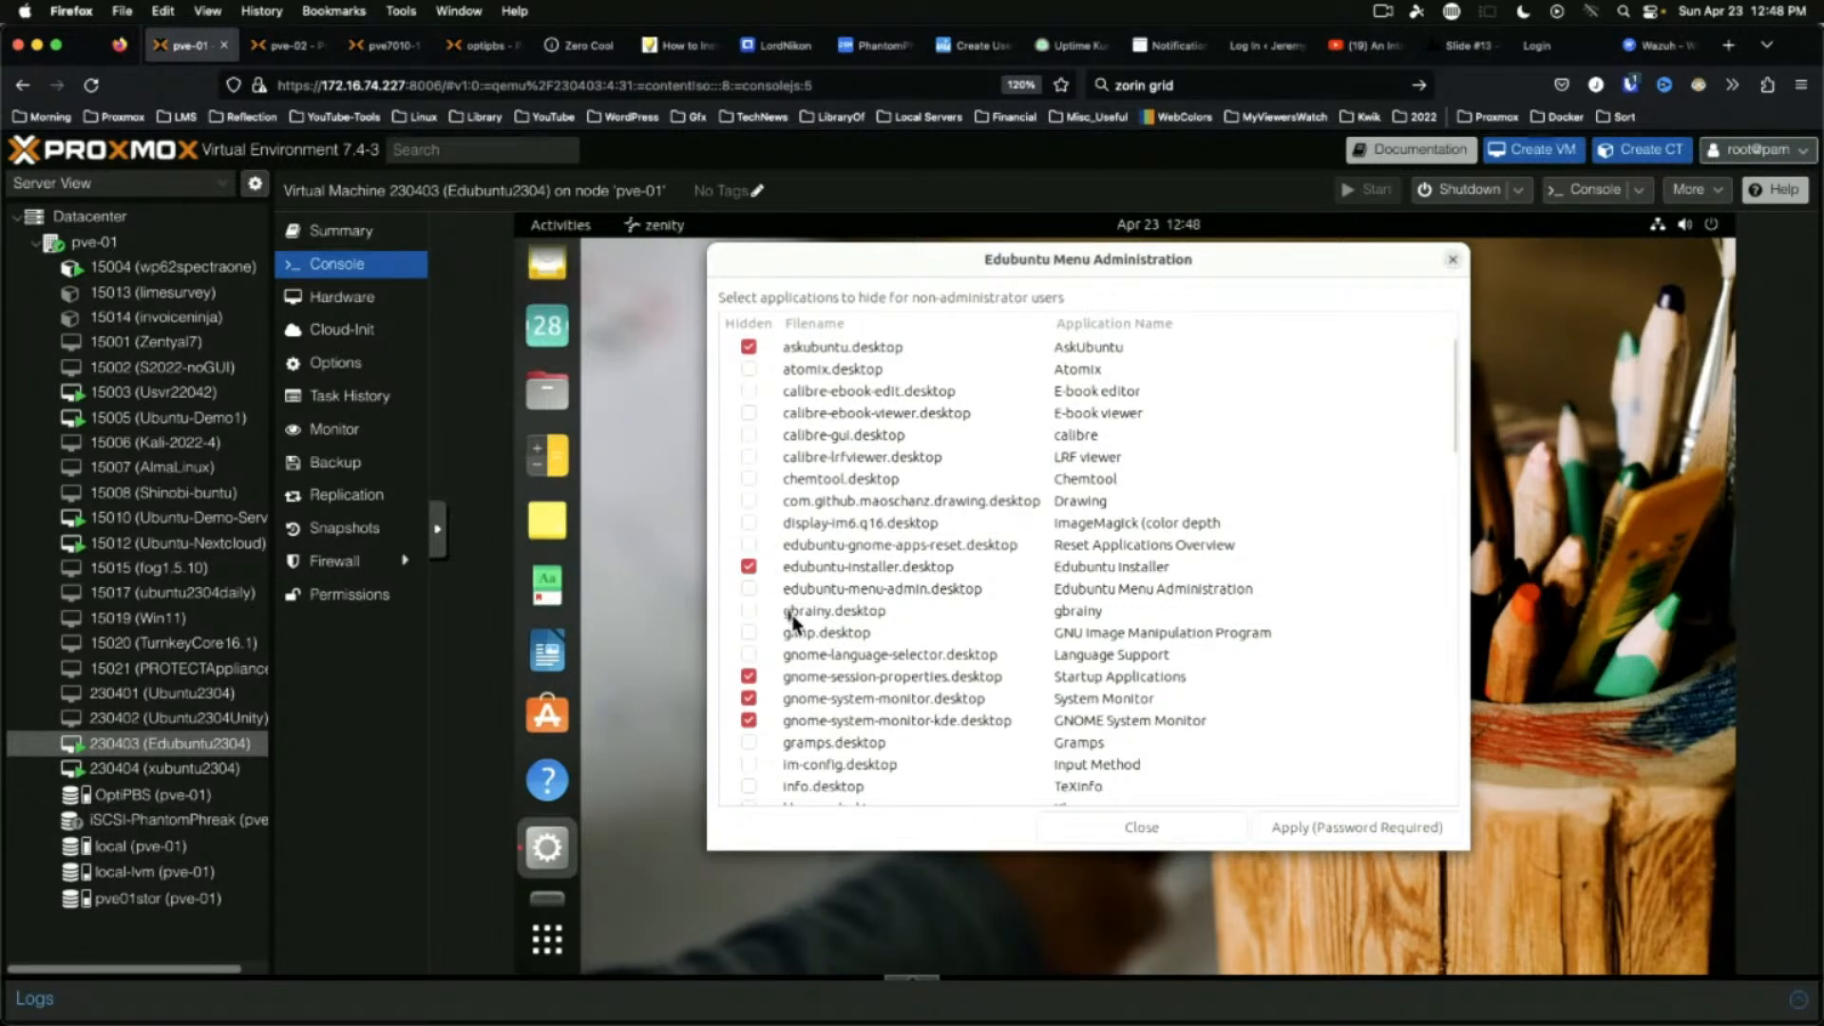
Scroll through the applications hidden from non-administrators, then close without applying changes
{"action": "scroll", "coordinate": [798, 618], "scroll_direction": "down", "scroll_amount": 3}
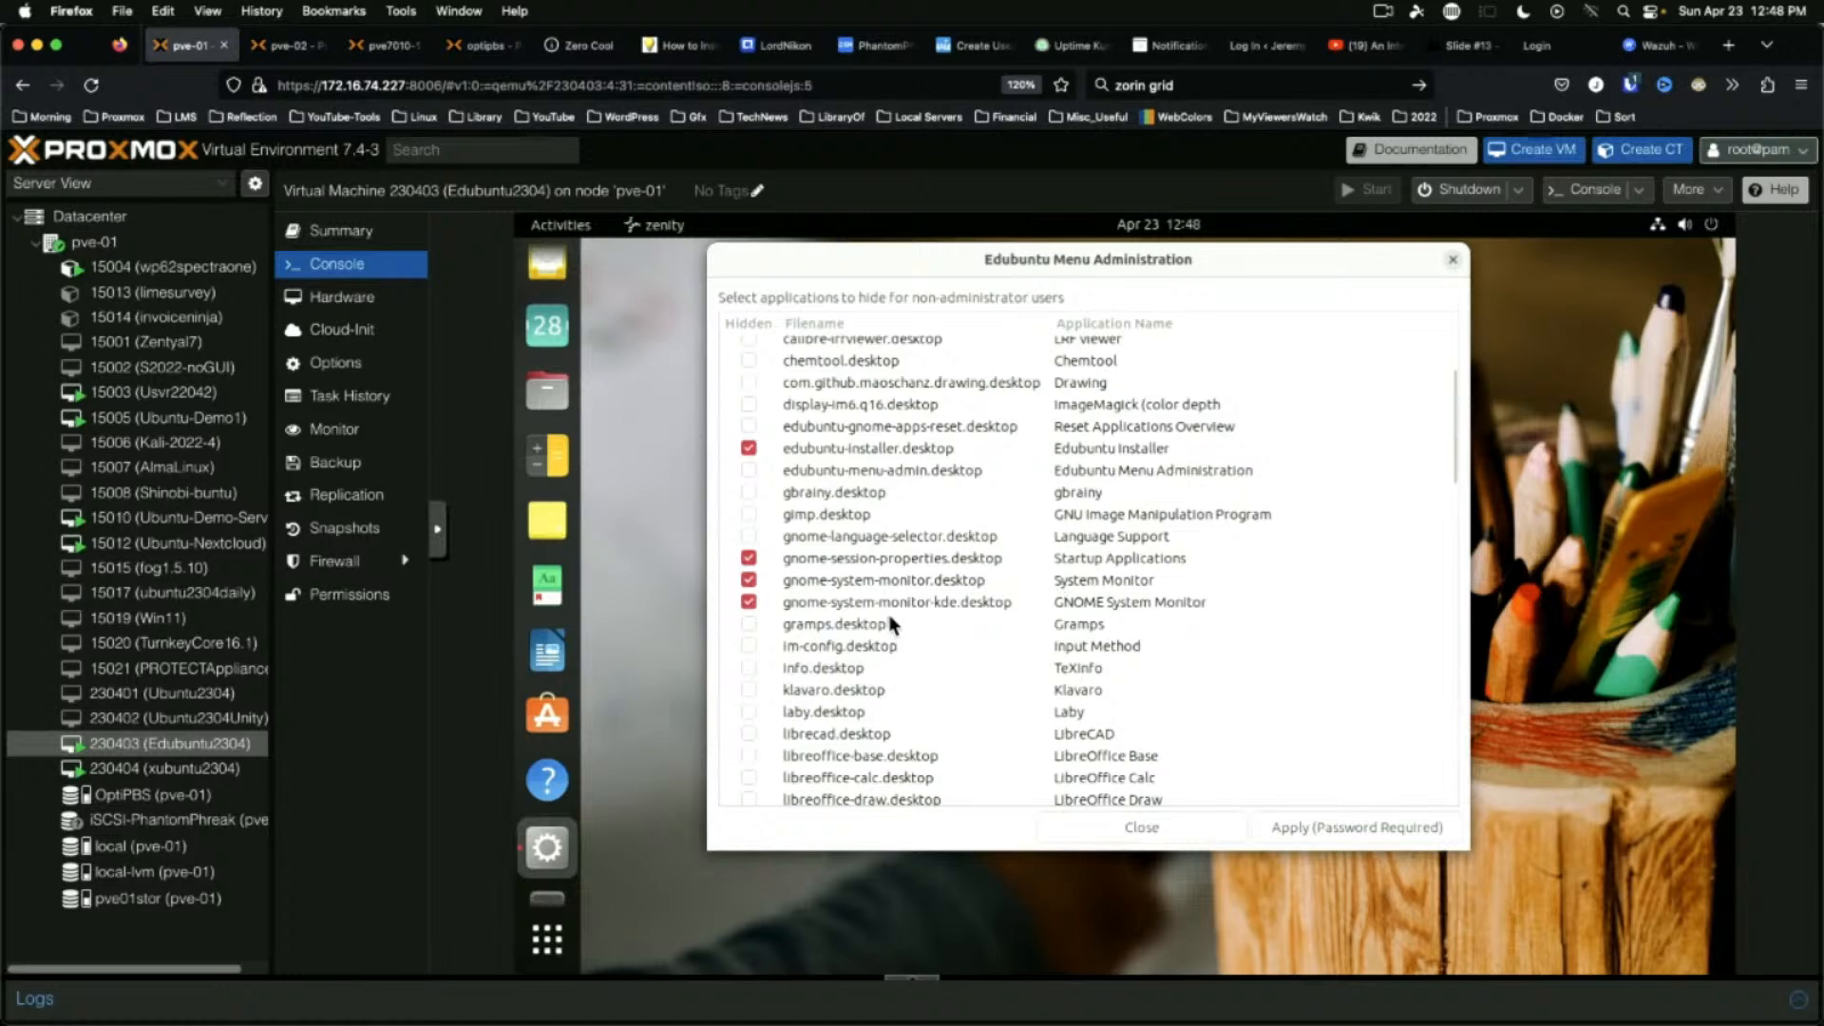
{"action": "scroll", "coordinate": [895, 625], "scroll_direction": "down", "scroll_amount": 2}
{"action": "scroll", "coordinate": [993, 608], "scroll_direction": "down", "scroll_amount": 18}
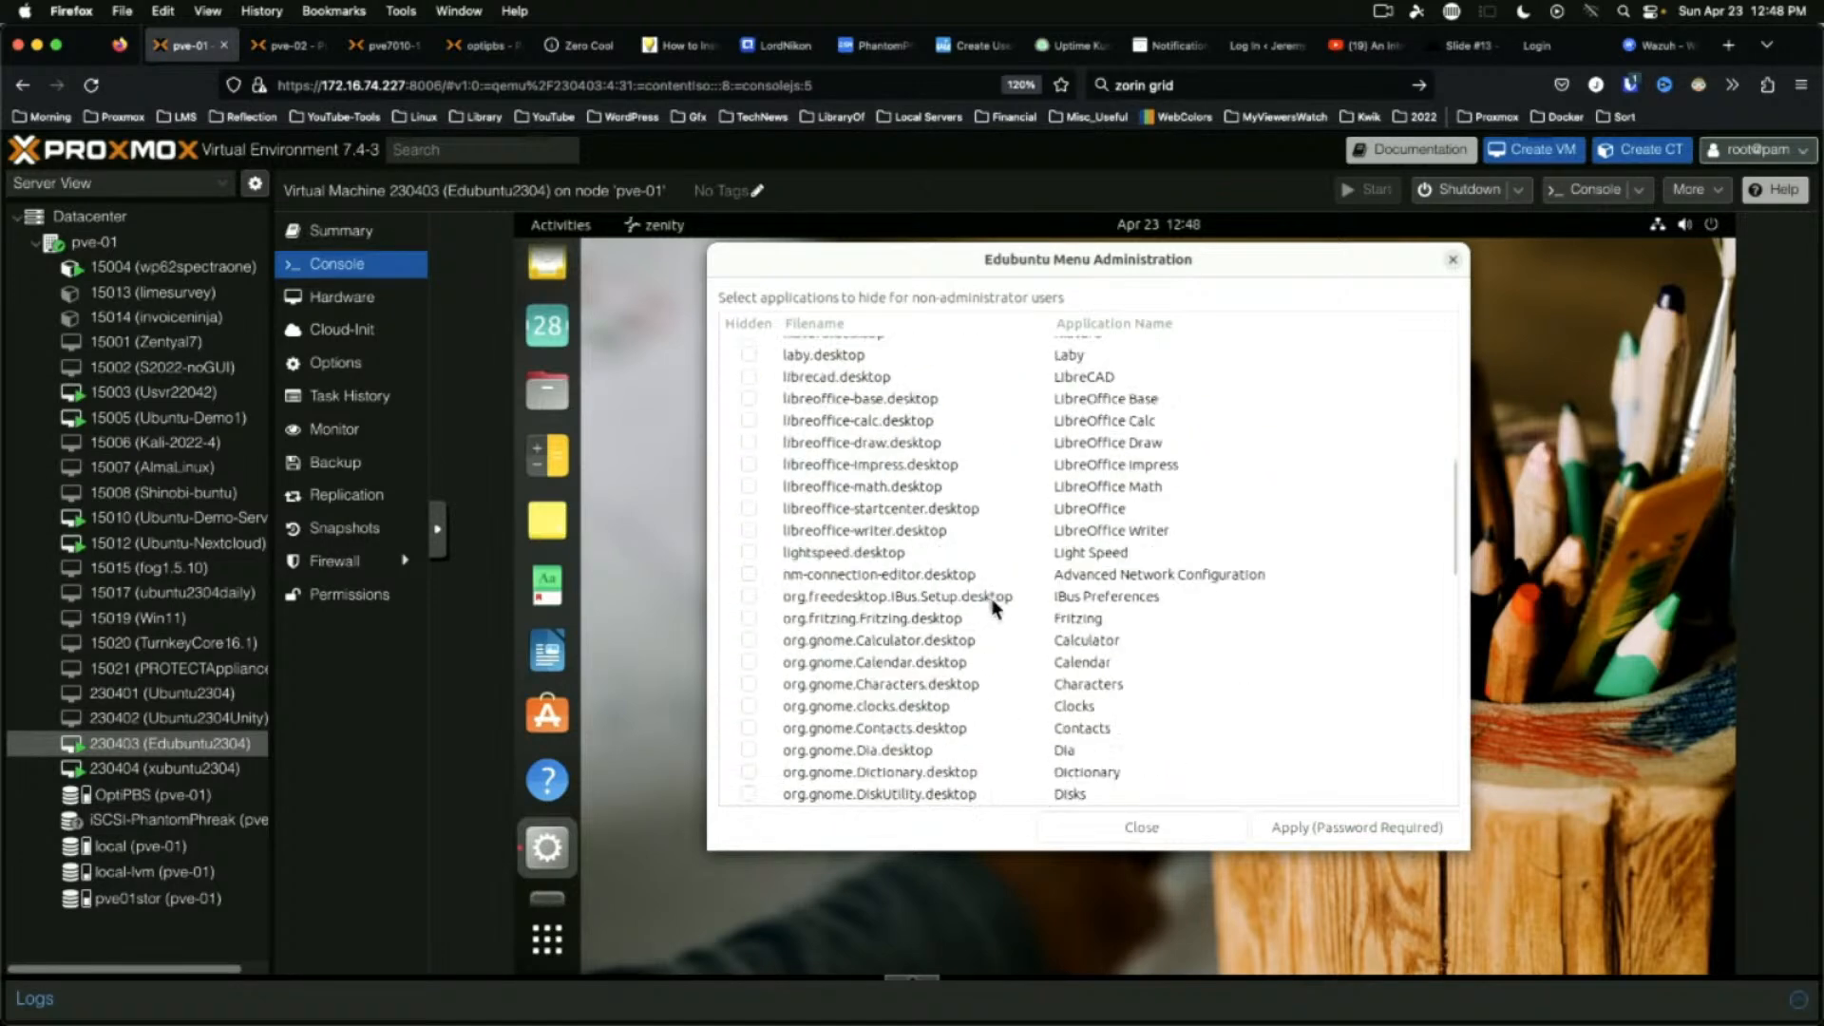
{"action": "scroll", "coordinate": [993, 608], "scroll_direction": "down", "scroll_amount": 2}
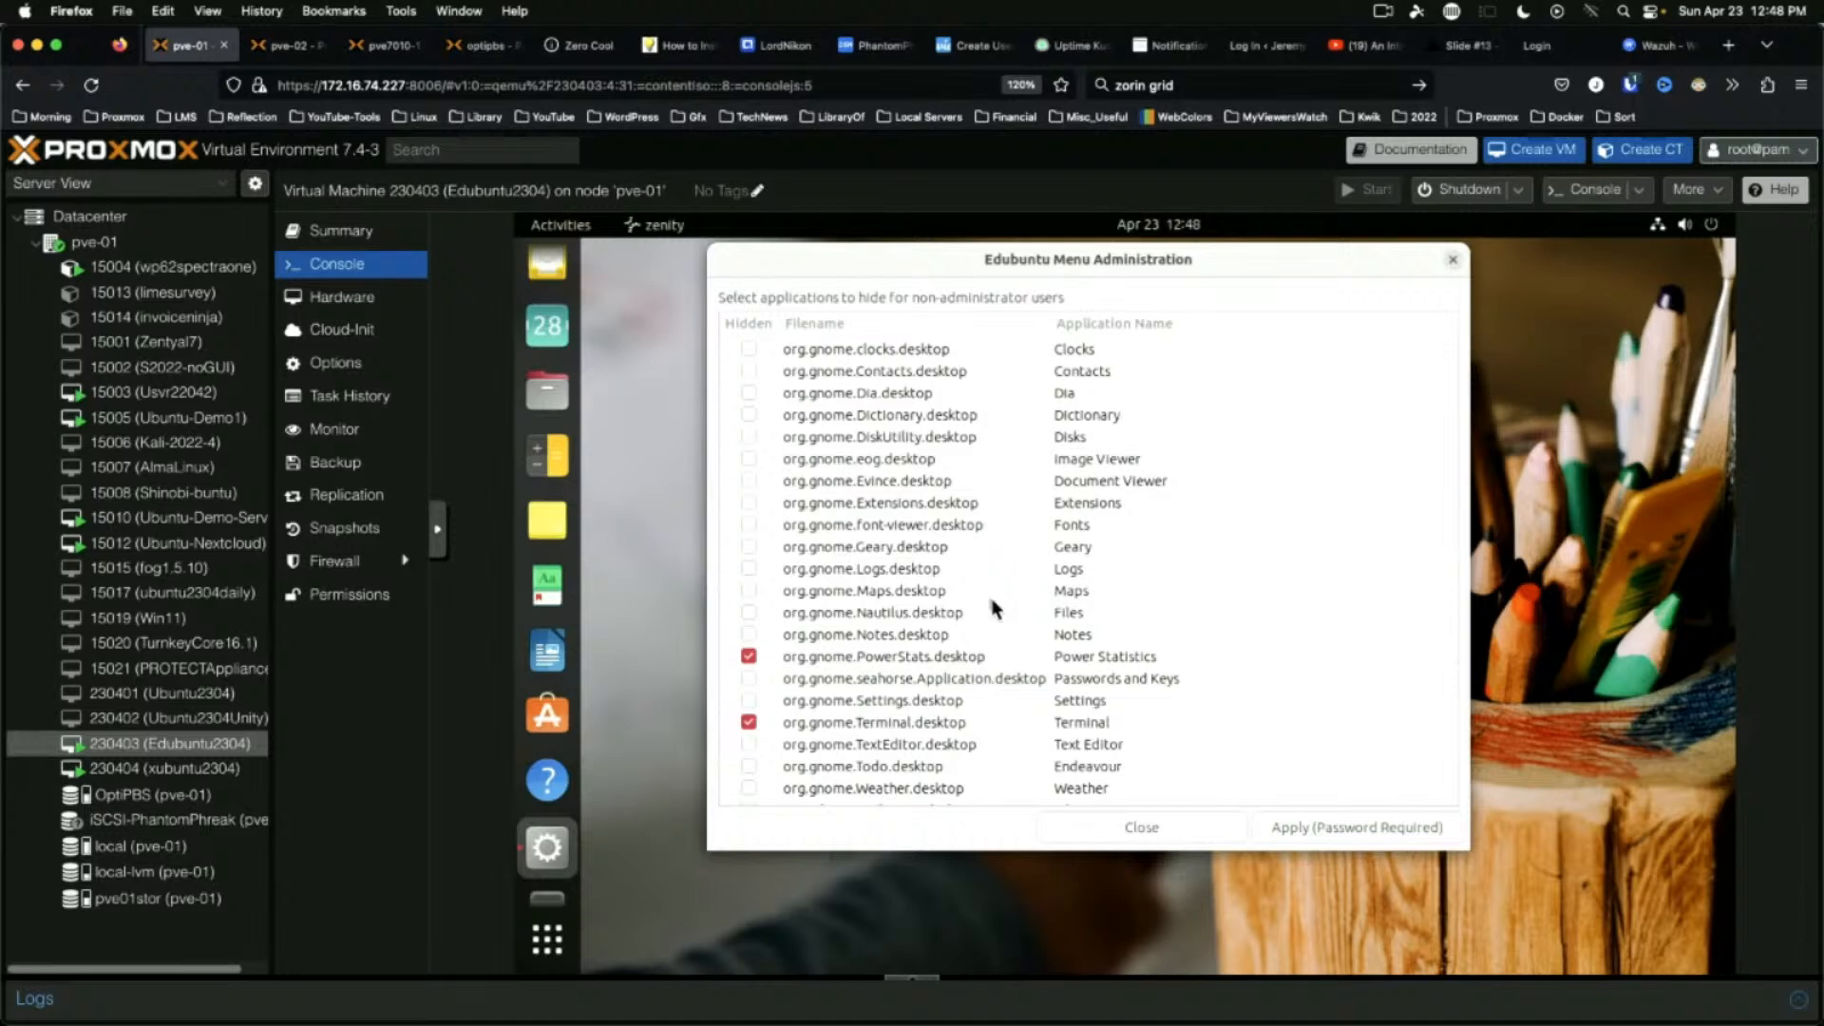
{"action": "scroll", "coordinate": [912, 635], "scroll_direction": "down", "scroll_amount": 6}
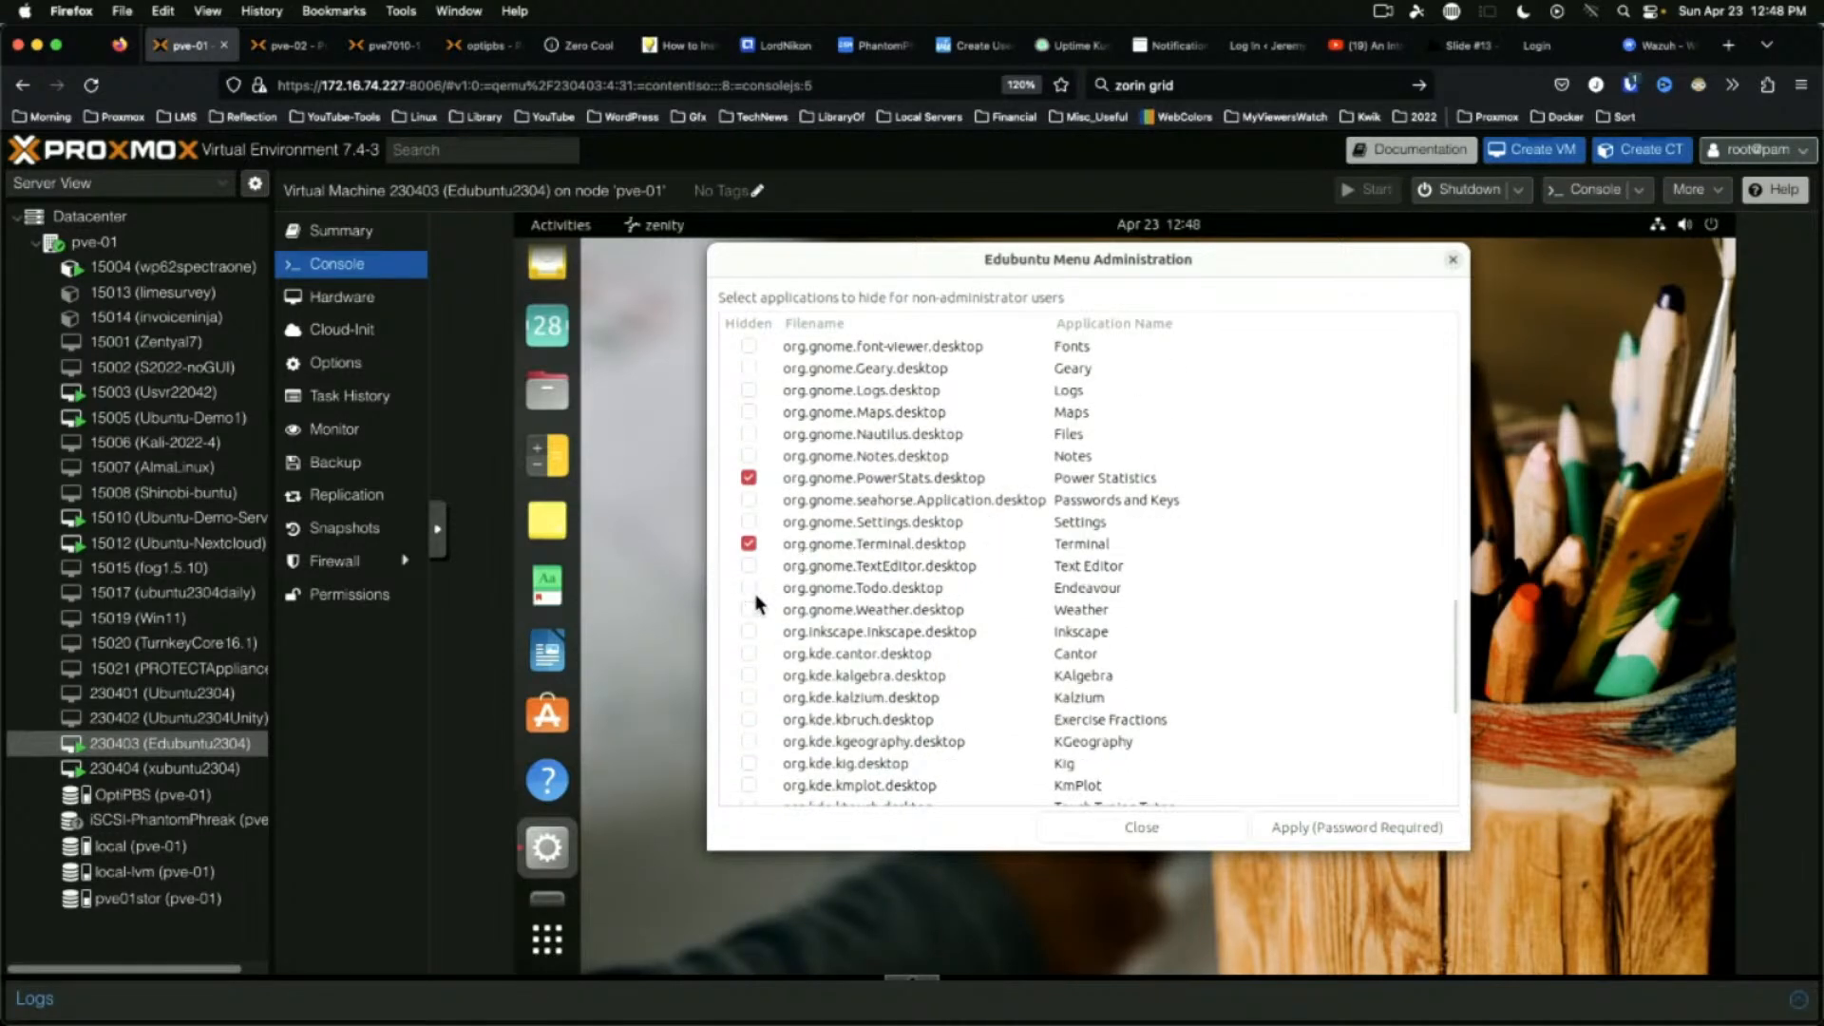
{"action": "scroll", "coordinate": [760, 600], "scroll_direction": "down", "scroll_amount": 6}
{"action": "scroll", "coordinate": [759, 594], "scroll_direction": "down", "scroll_amount": 5}
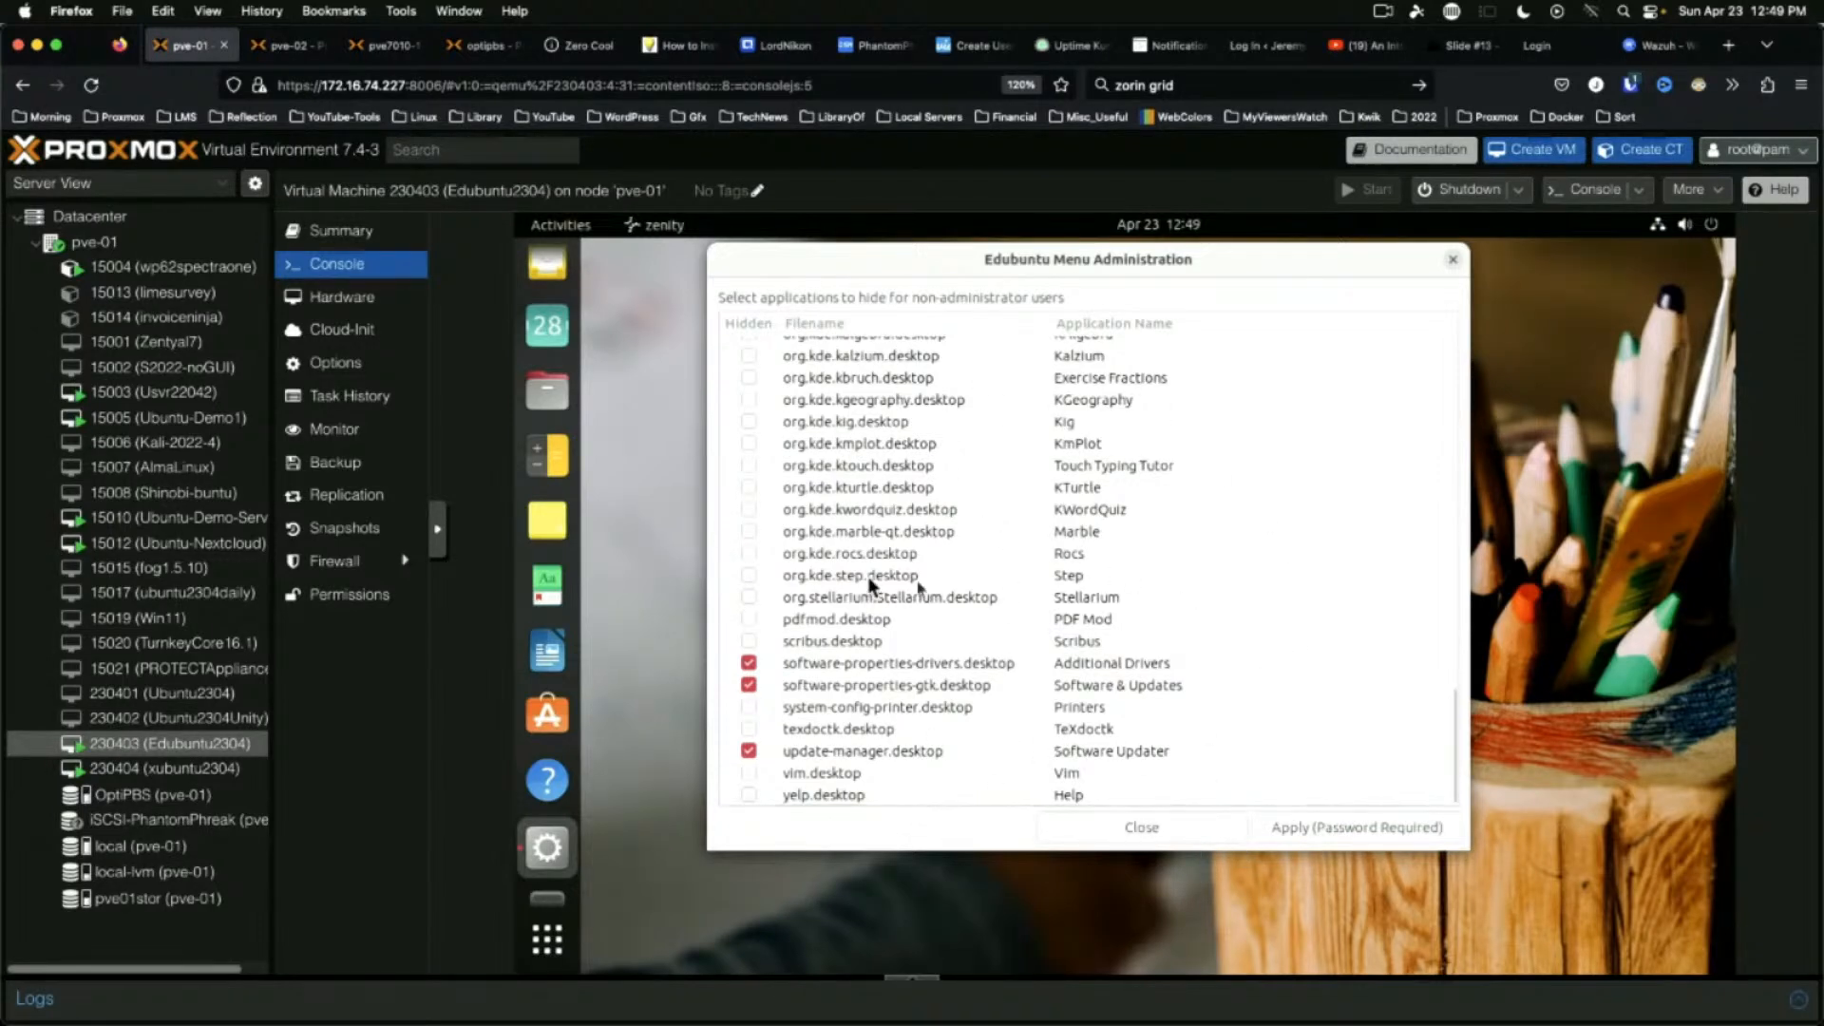
{"action": "left_click", "coordinate": [1137, 828]}
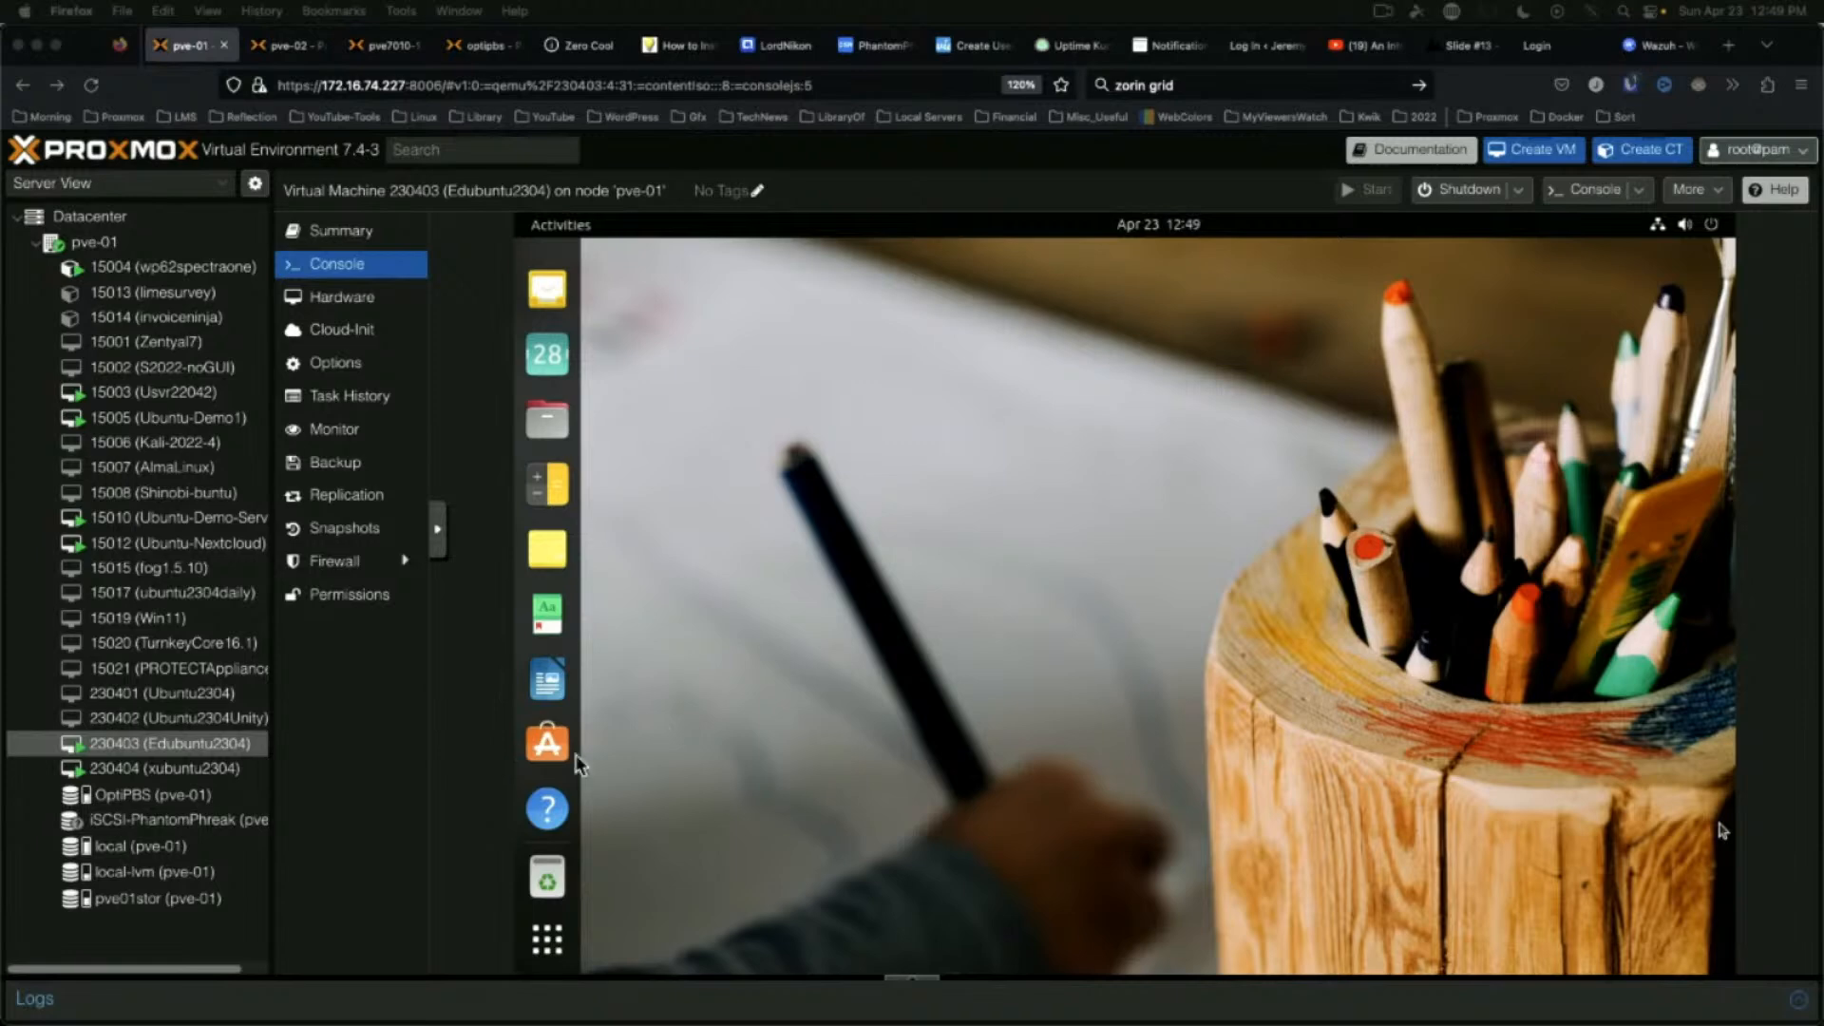
Power off the Edubuntu guest and switch the console to VM 230404 (xubuntu2304)
{"action": "left_click", "coordinate": [1720, 230]}
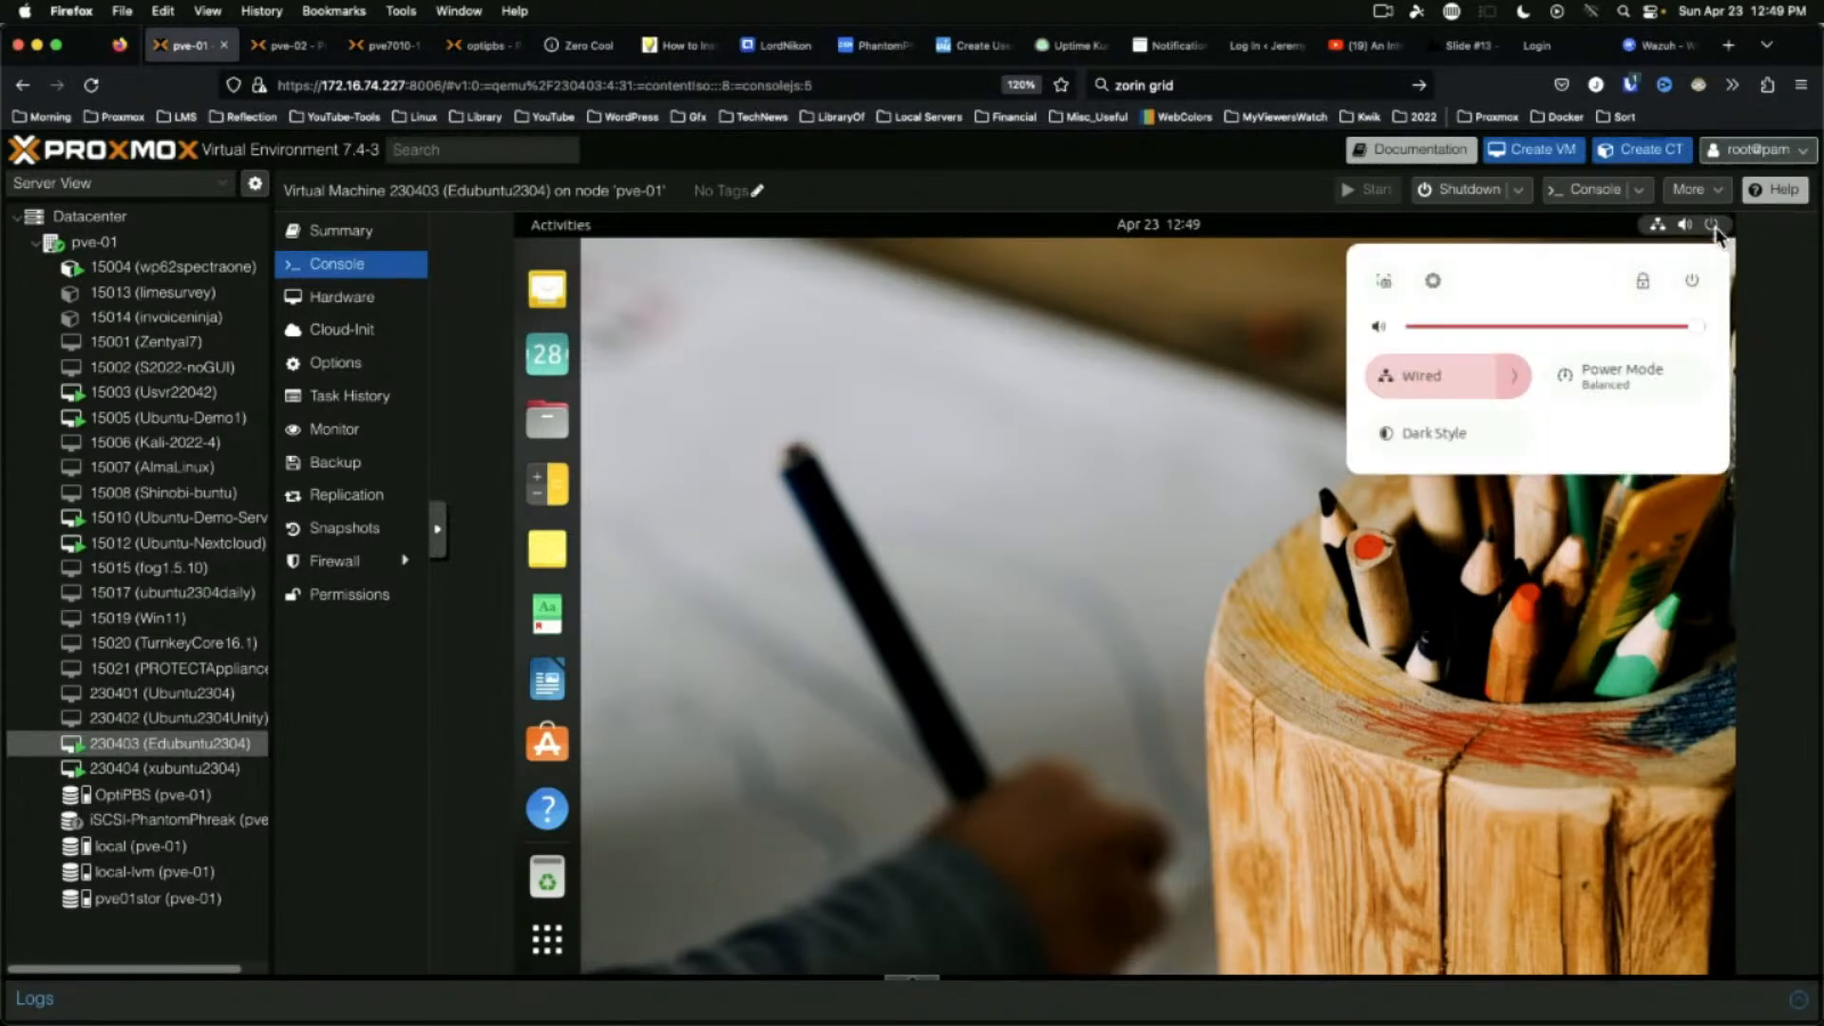
{"action": "left_click", "coordinate": [1692, 280]}
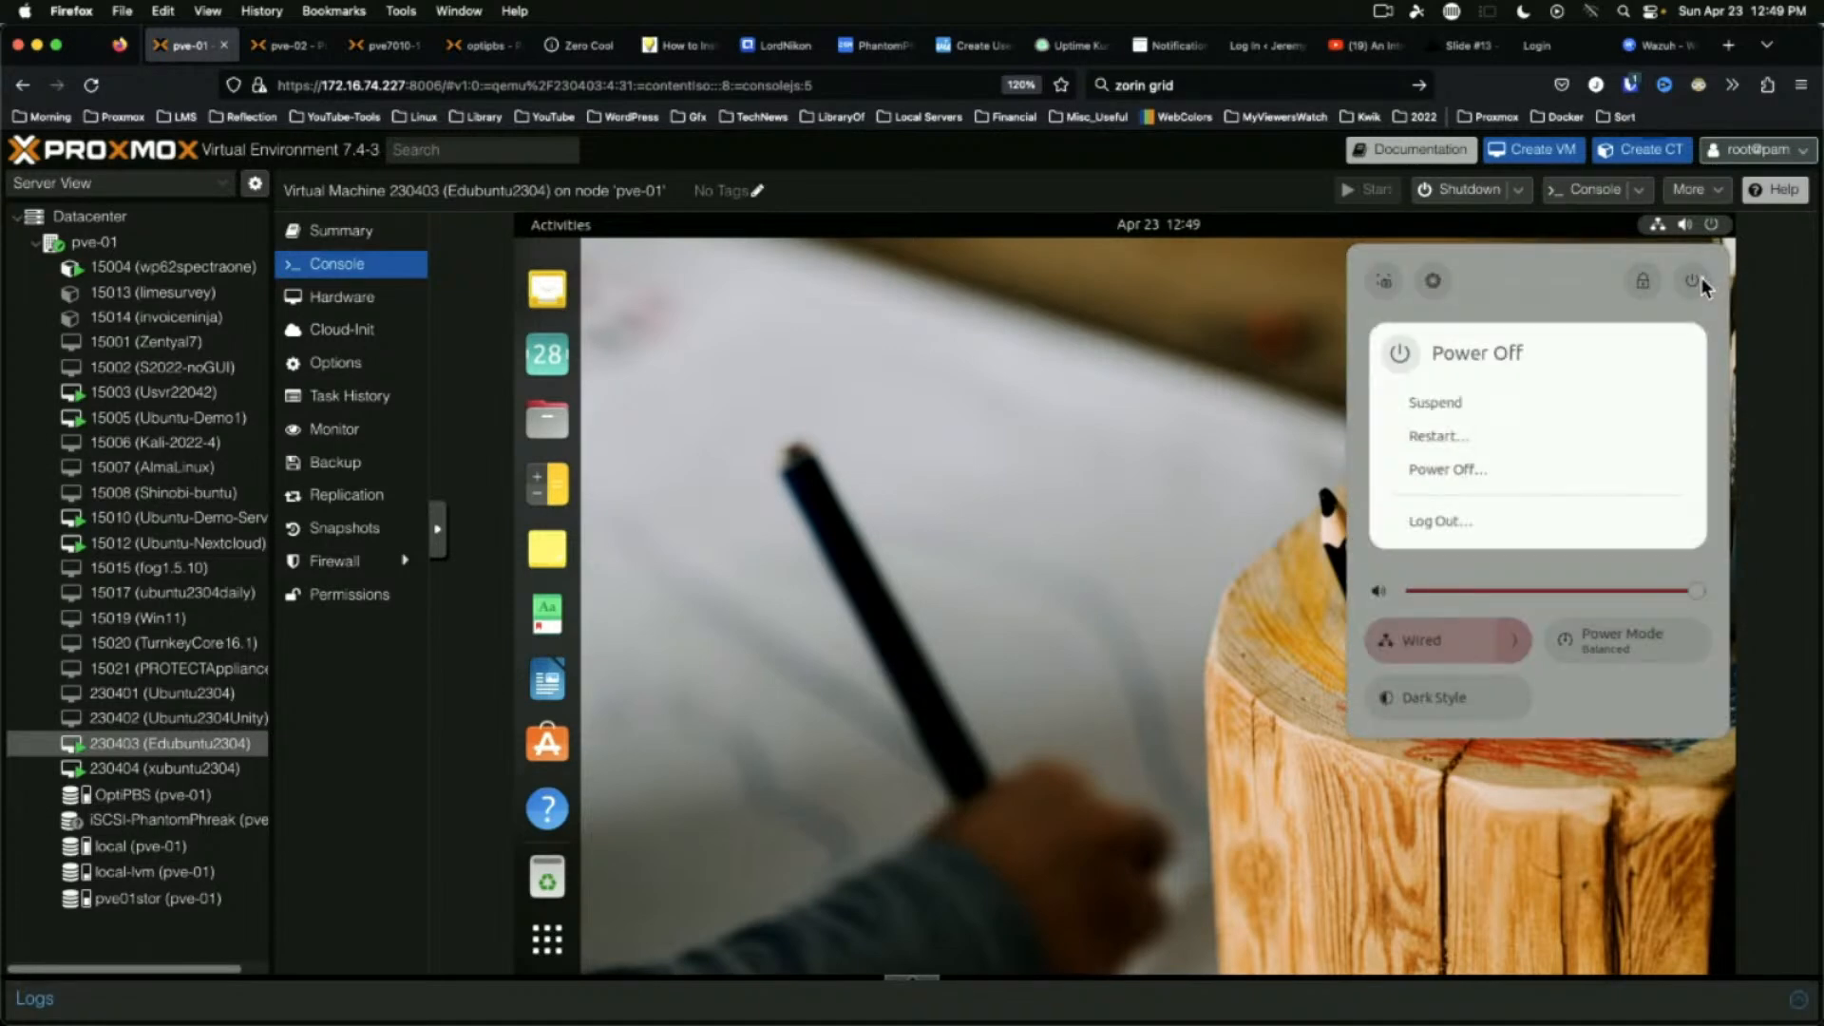
{"action": "left_click", "coordinate": [1446, 471]}
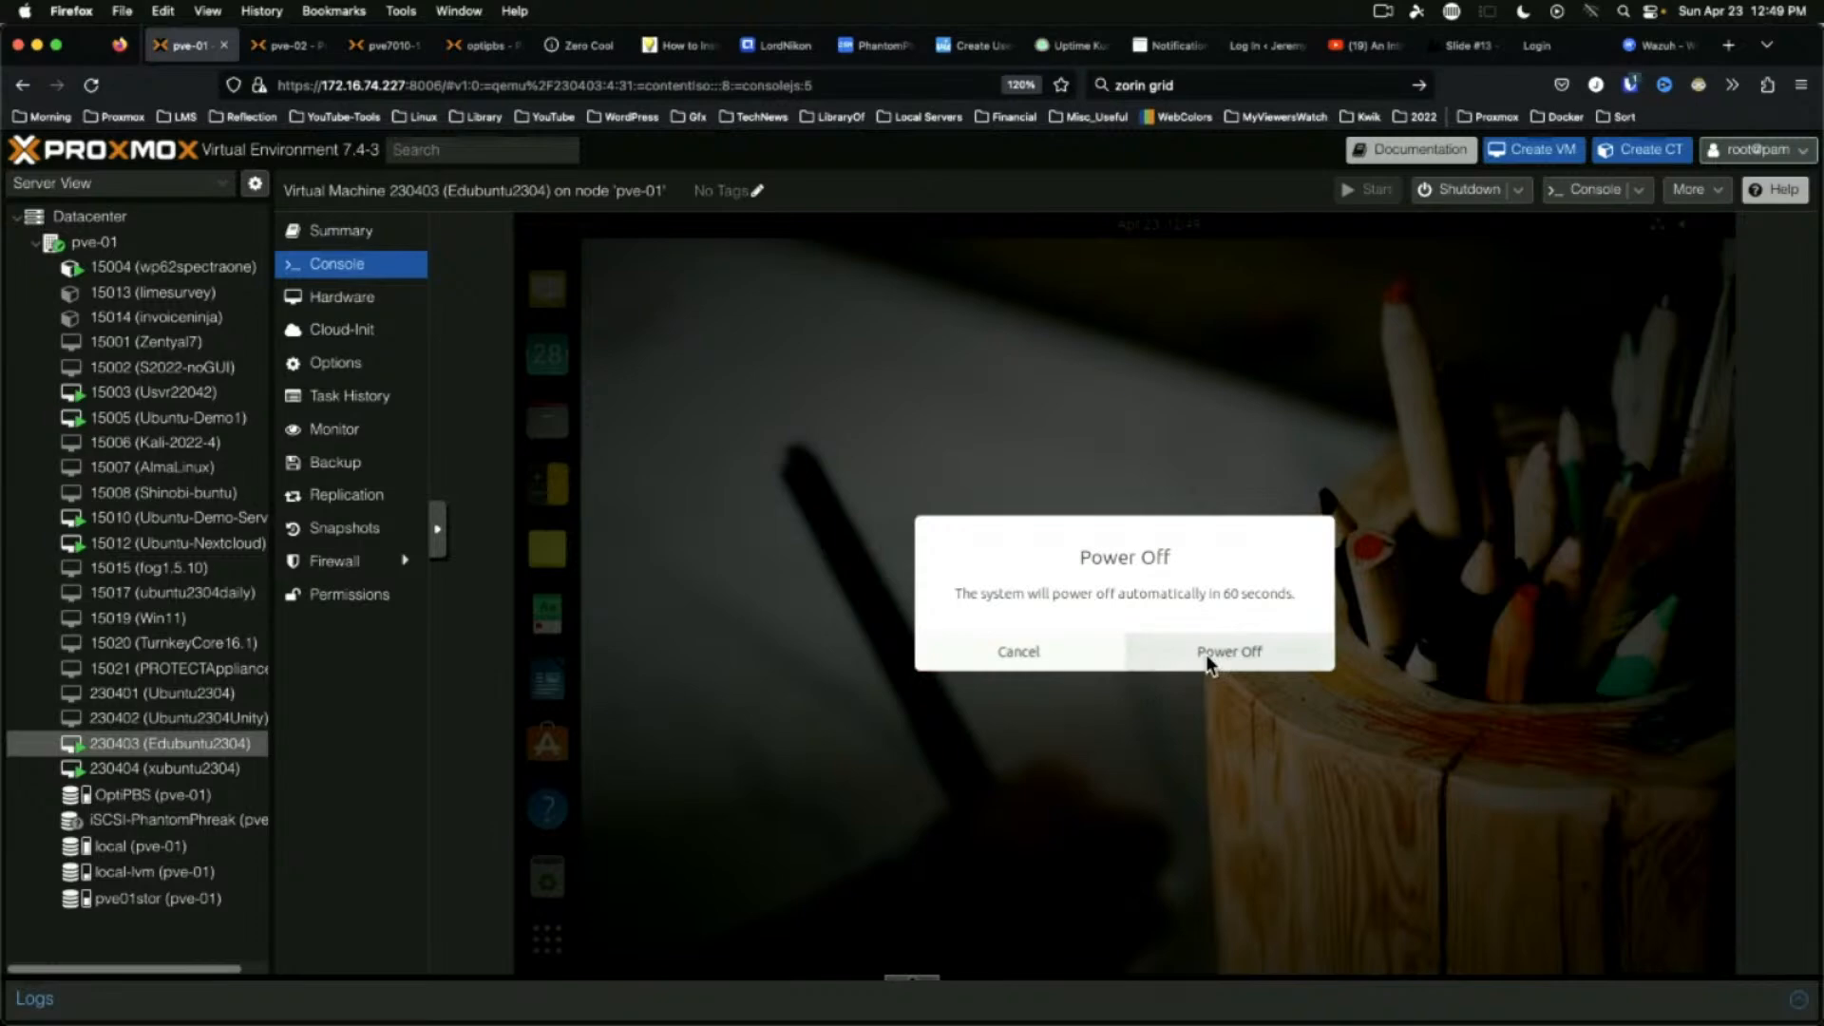
{"action": "left_click", "coordinate": [1207, 659]}
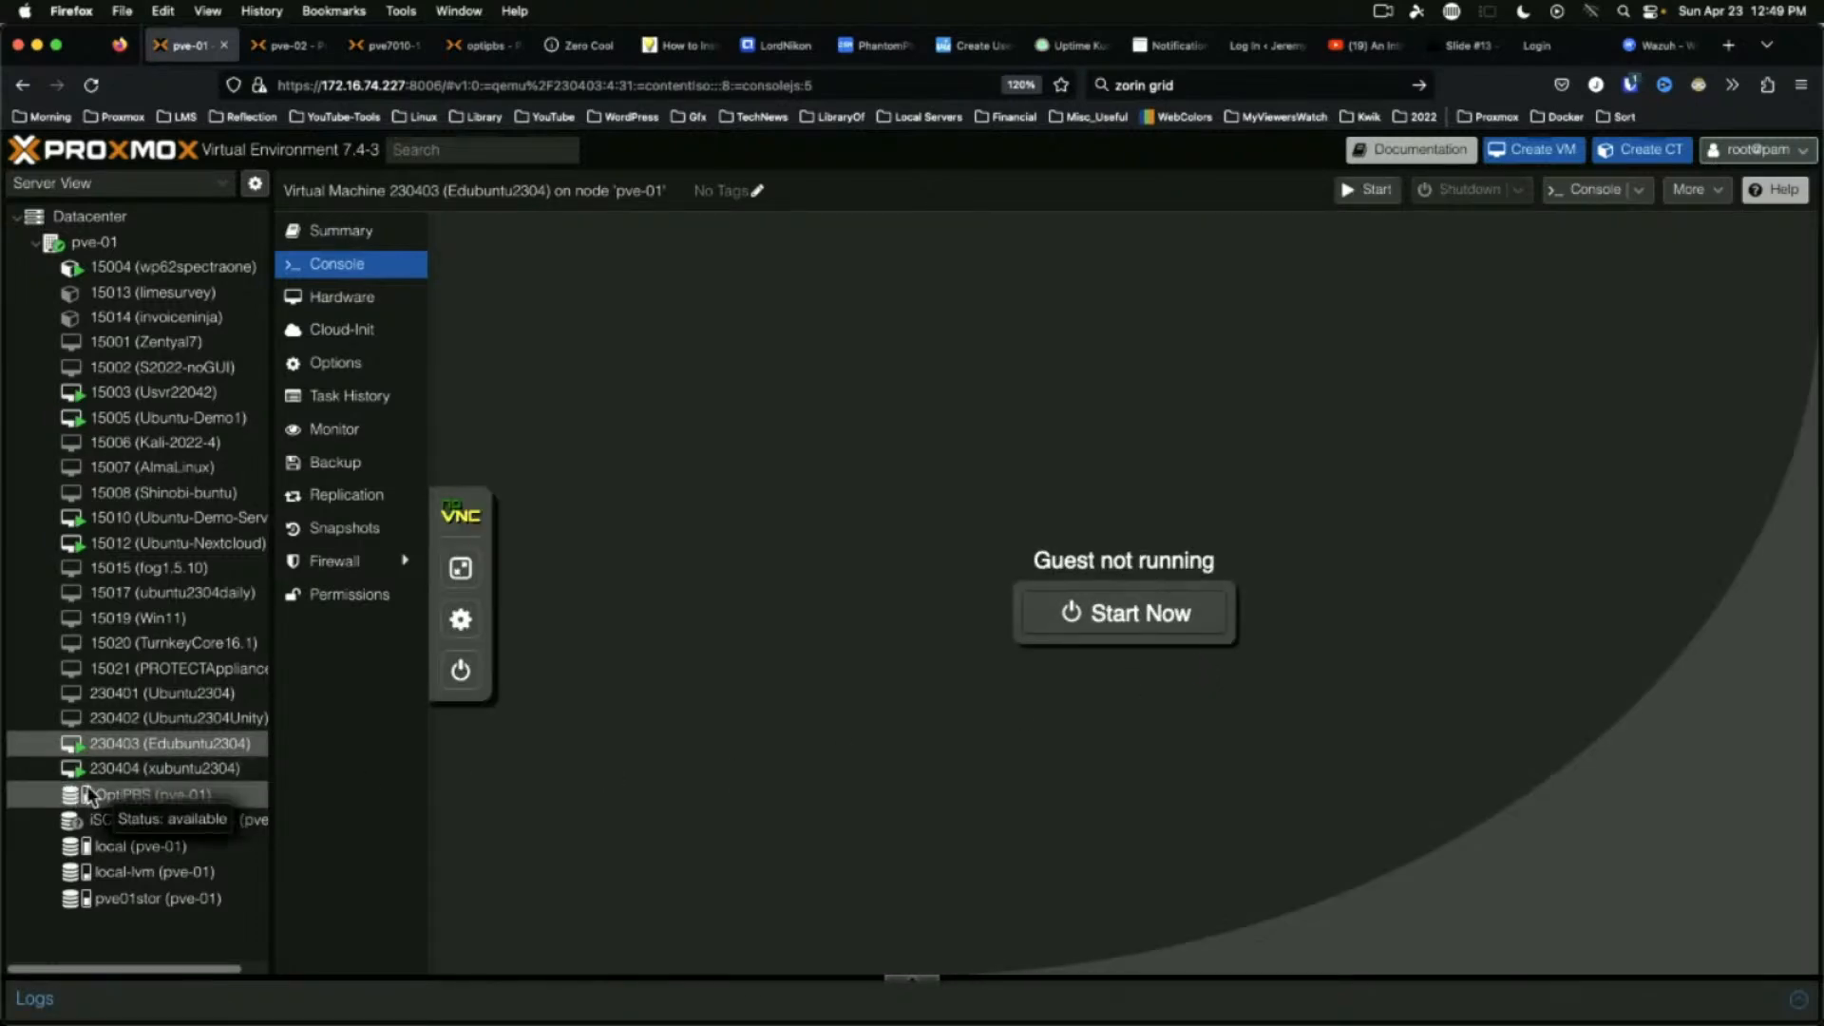
{"action": "left_click", "coordinate": [229, 766]}
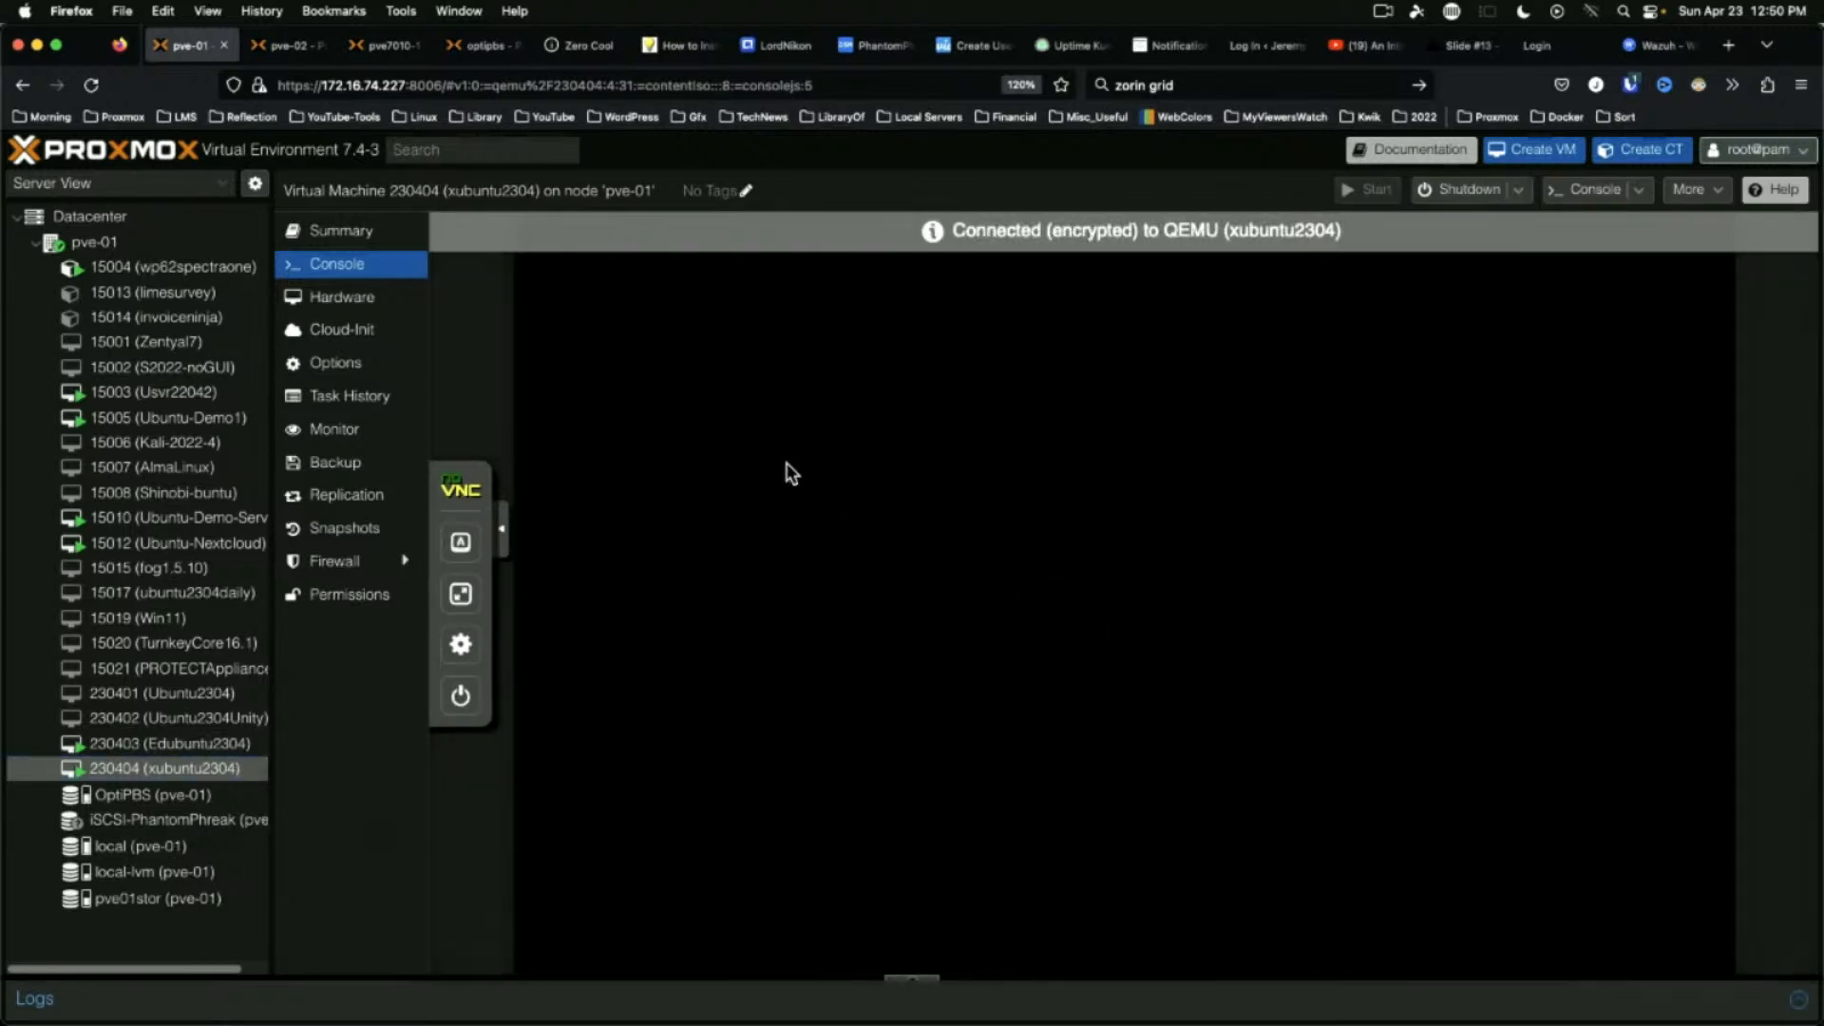
Unlock the Xubuntu session with the user's password and open the Applications Menu
{"action": "left_click", "coordinate": [1112, 465]}
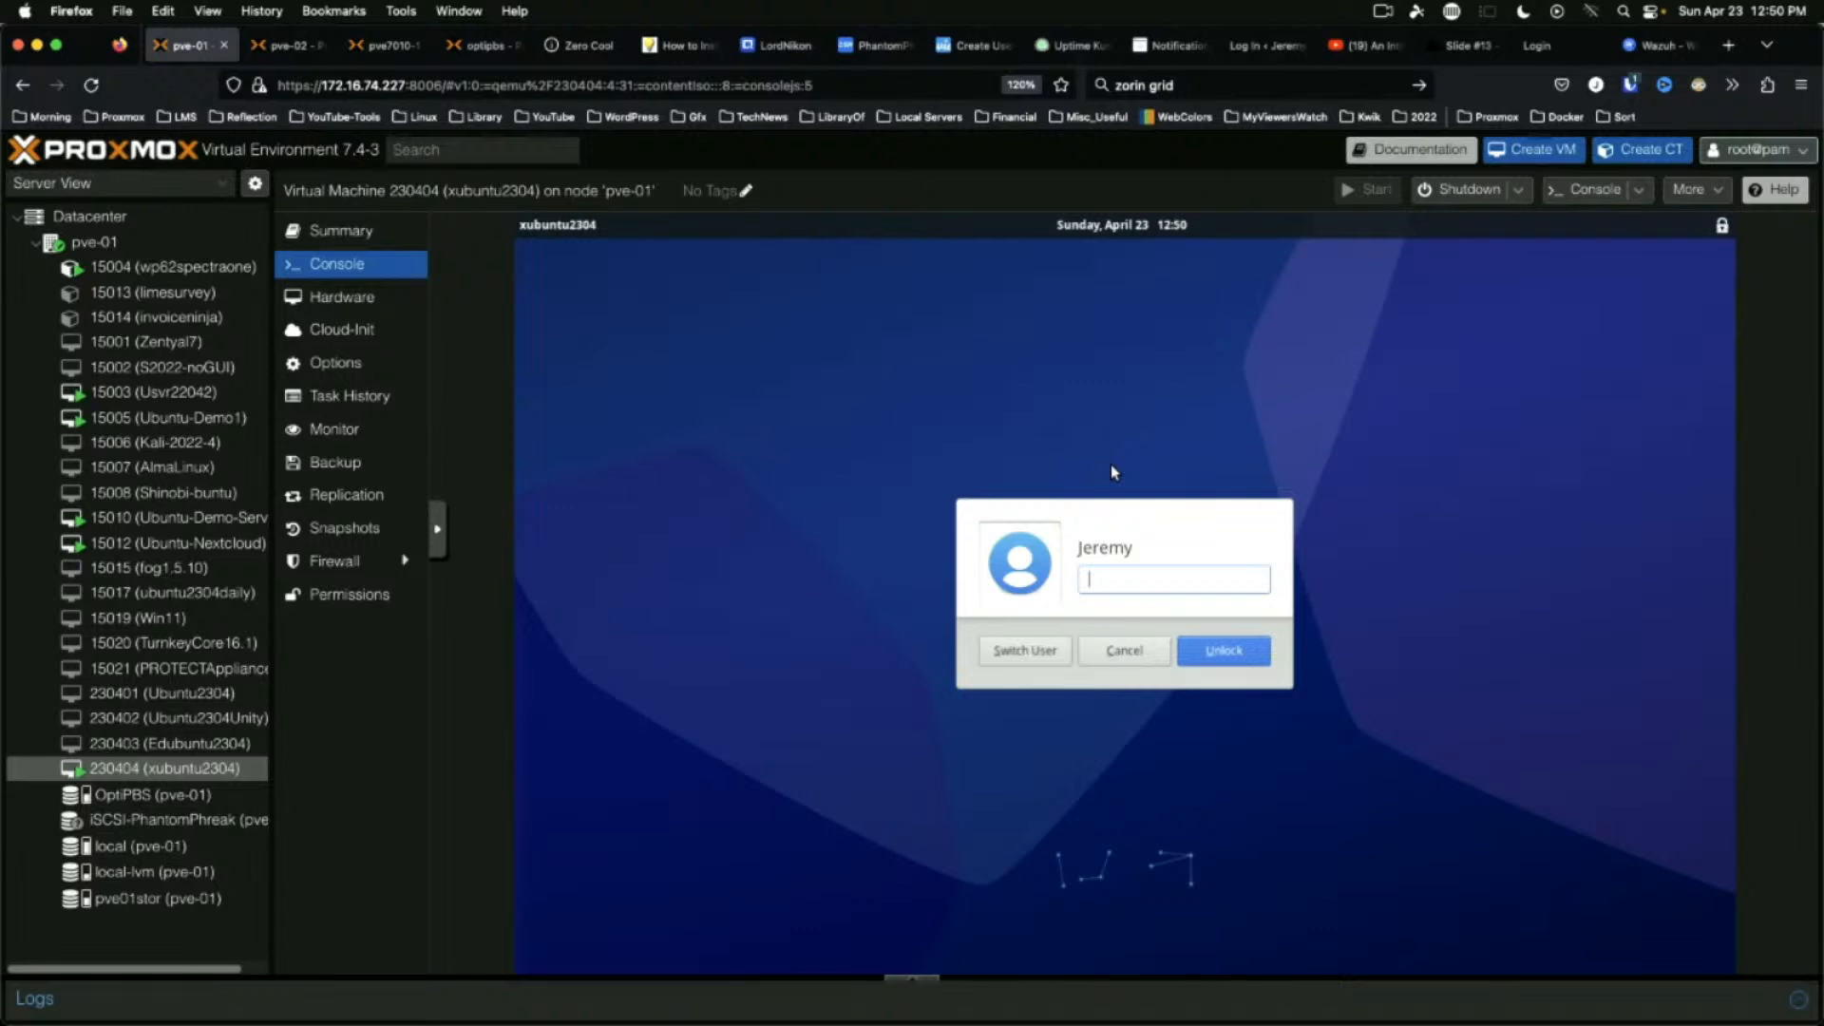
{"action": "type", "text": "•••••••••"}
{"action": "key", "text": "Return"}
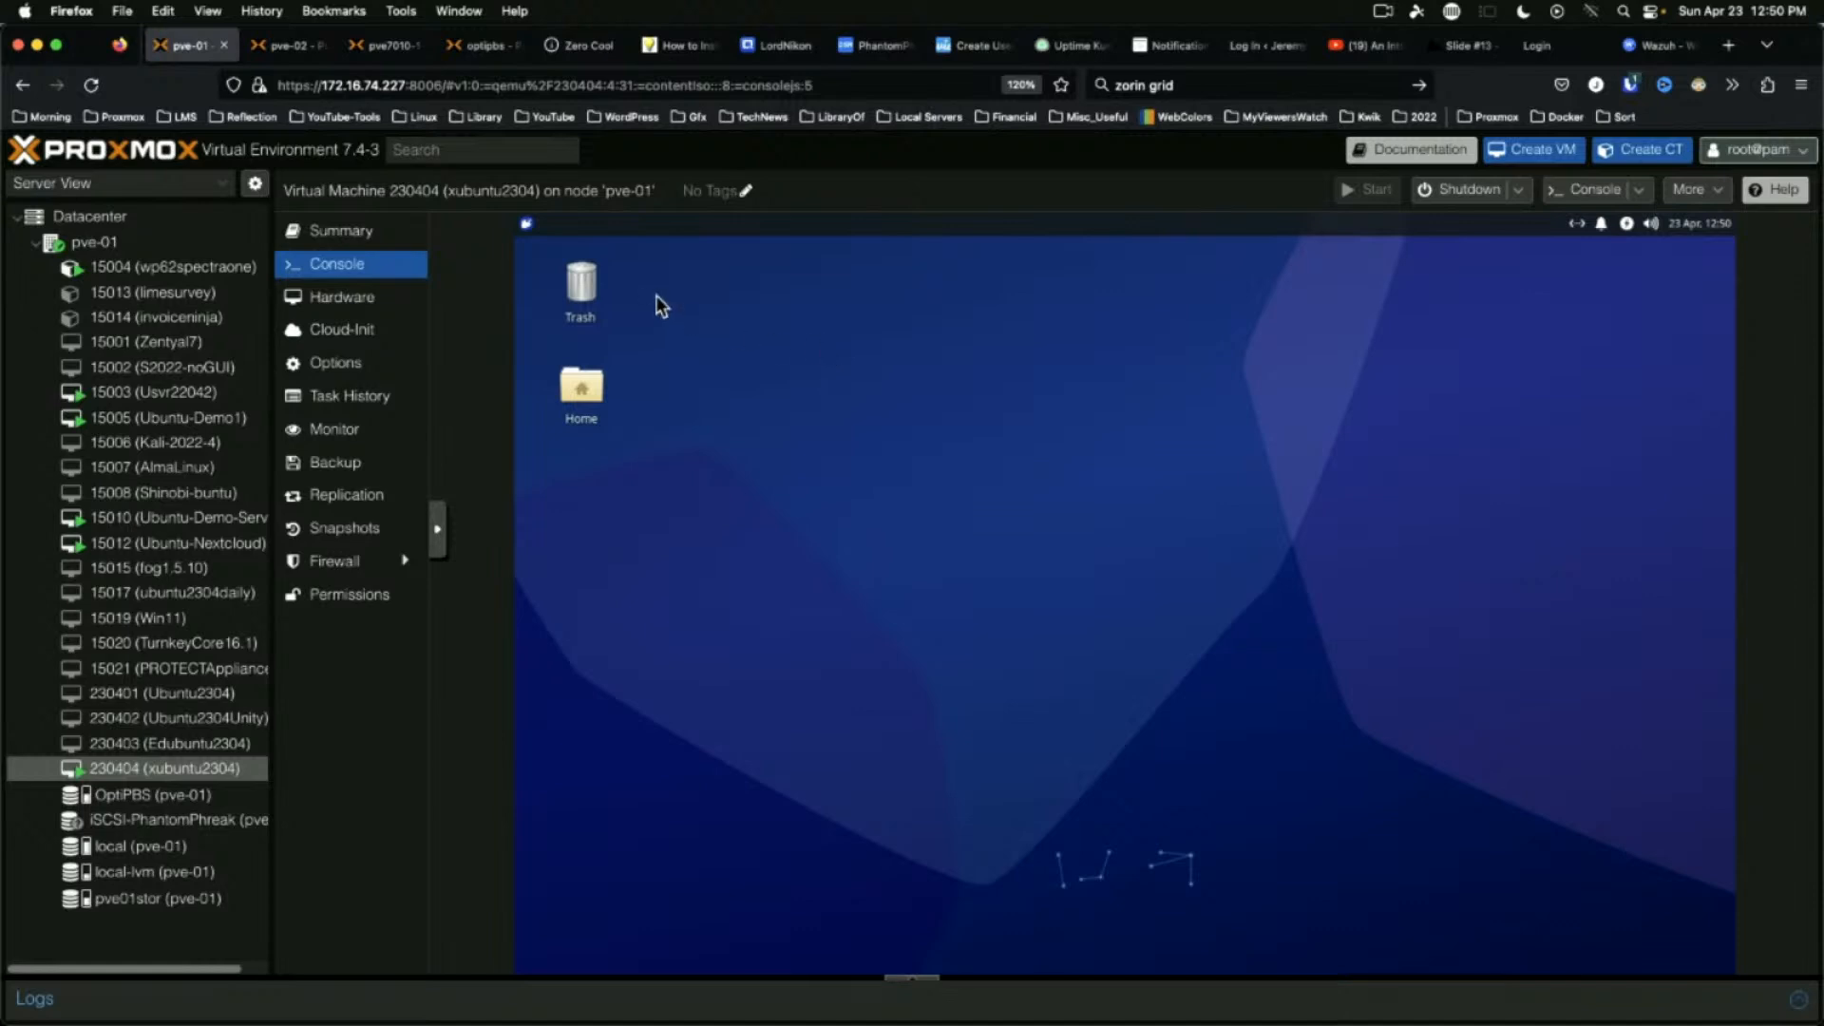
{"action": "left_click", "coordinate": [526, 226]}
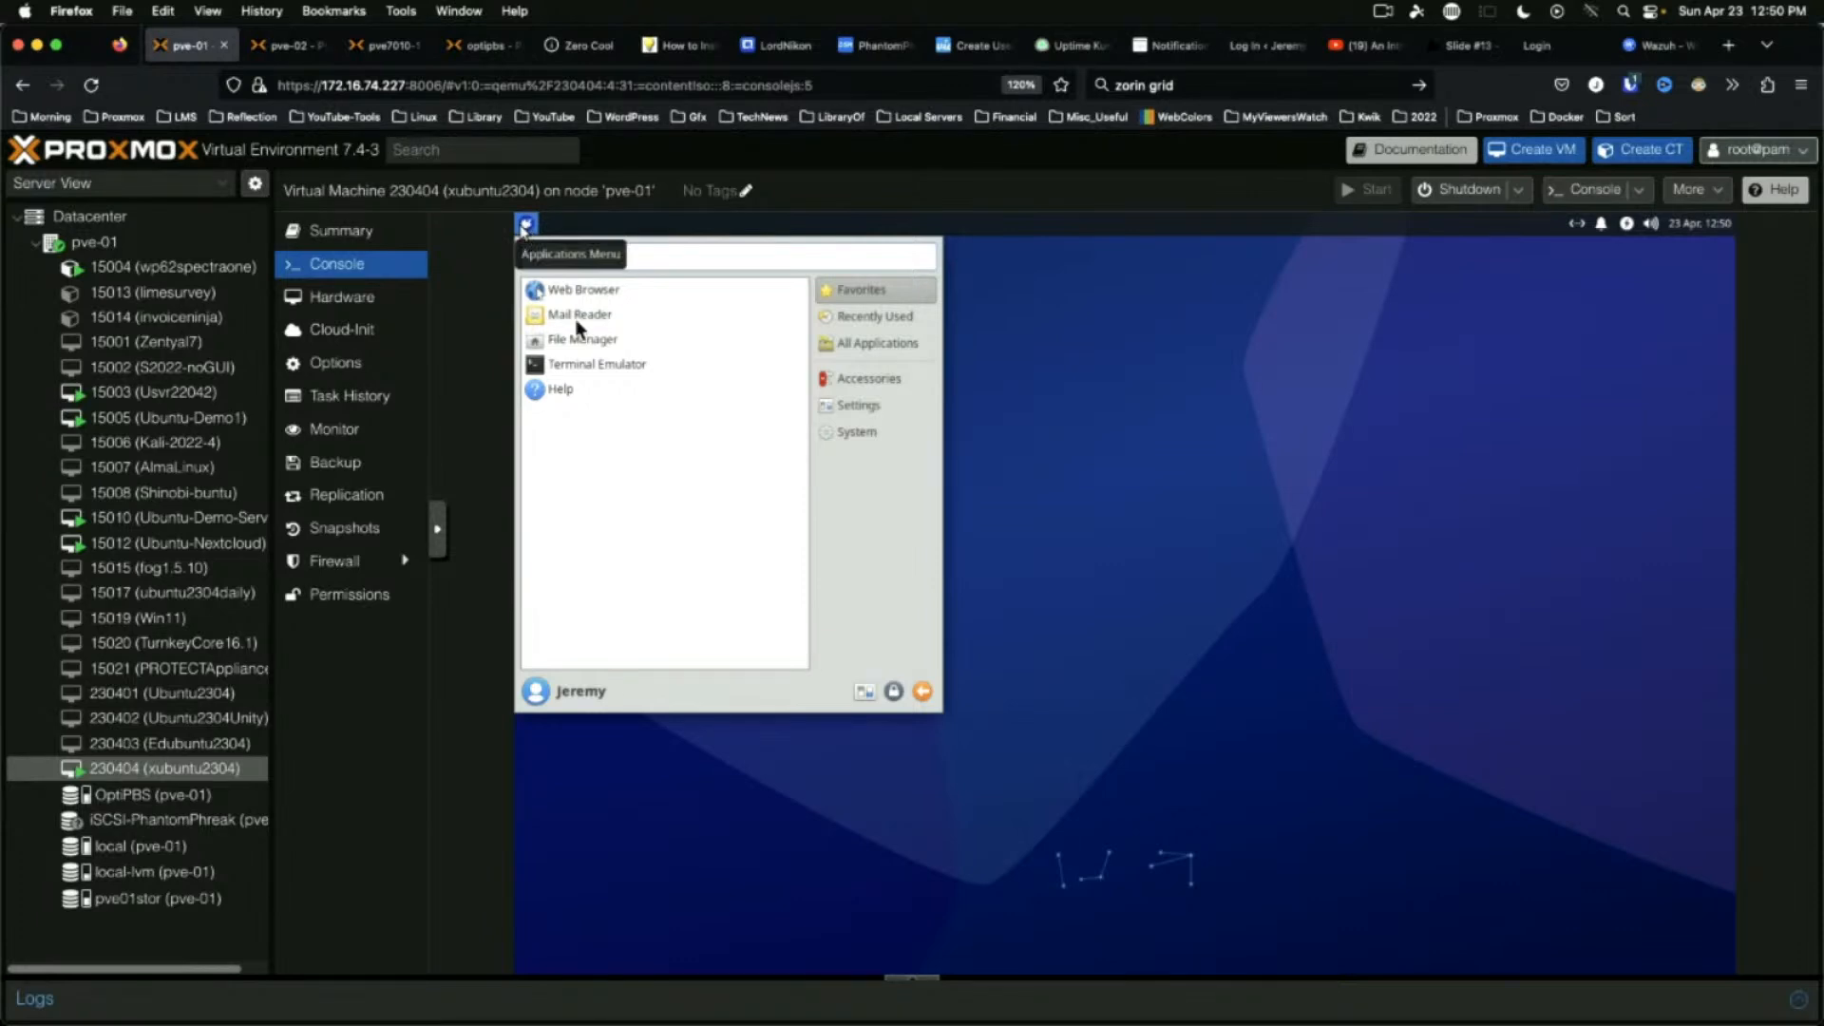
Open the Xfce Settings Manager, scroll through its categories, and close it
{"action": "left_click", "coordinate": [865, 694]}
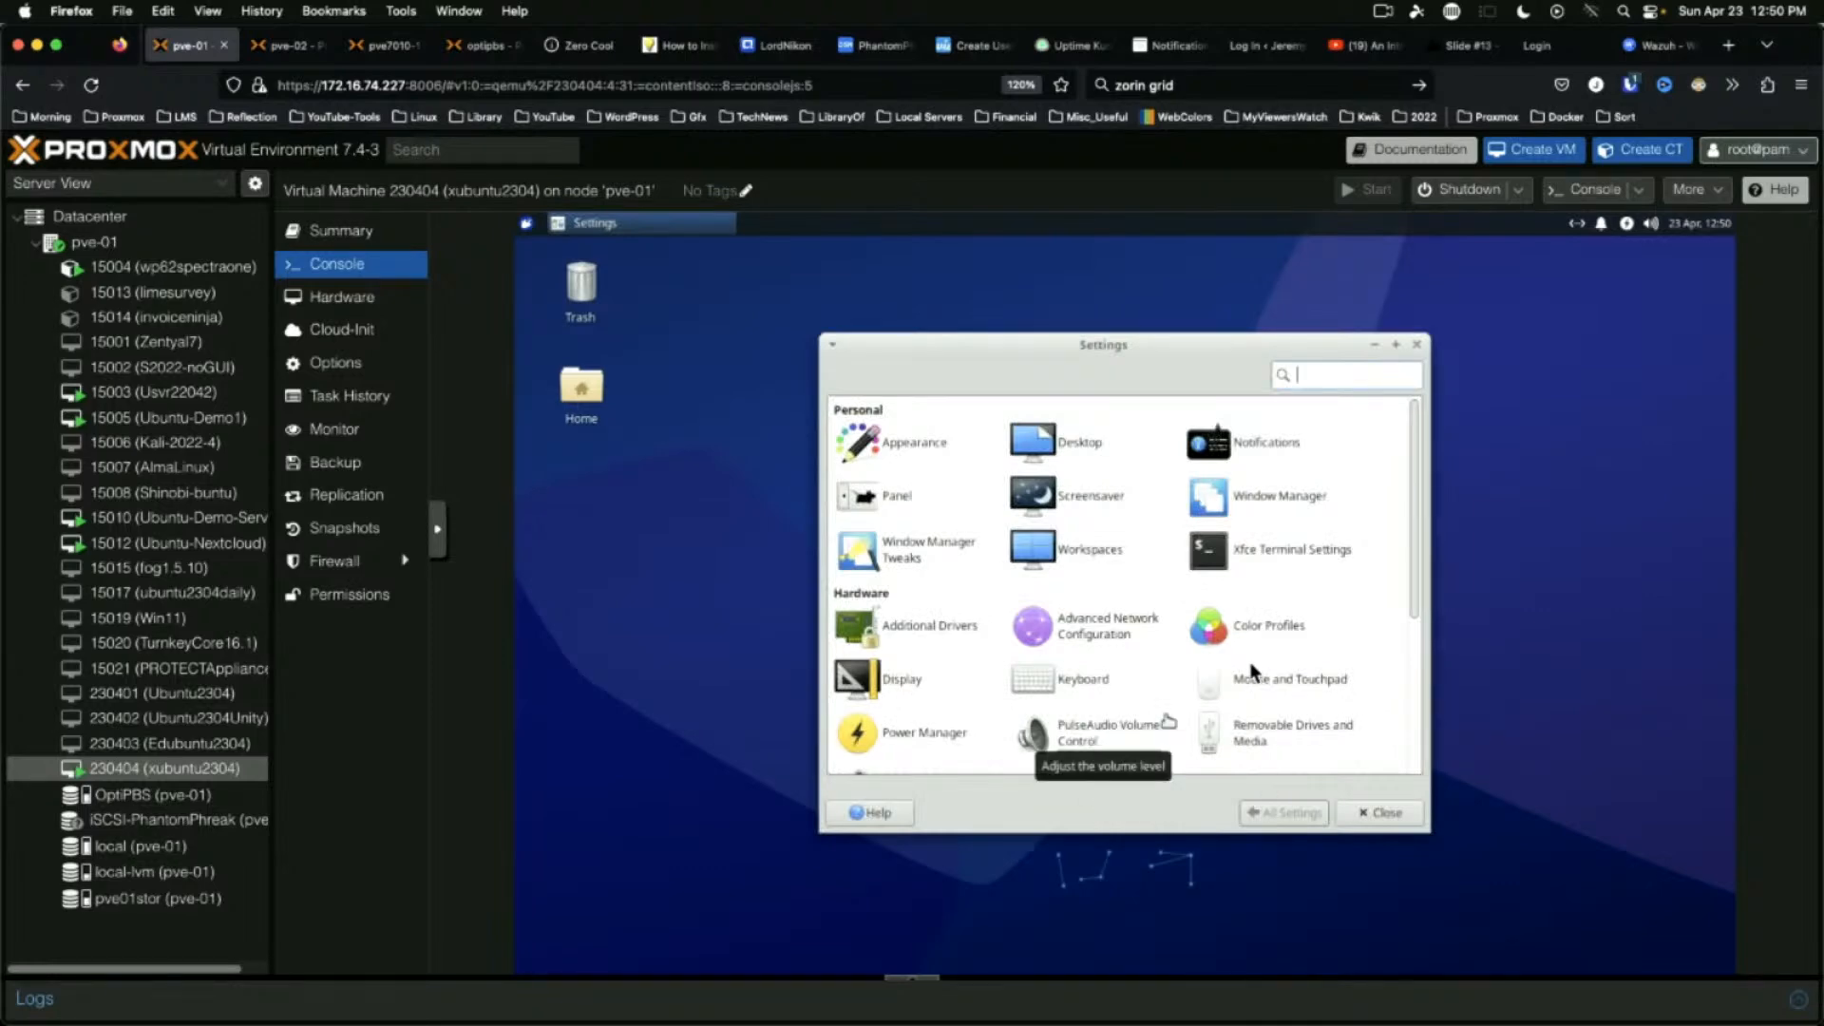
{"action": "scroll", "coordinate": [1375, 549], "scroll_direction": "down", "scroll_amount": 3}
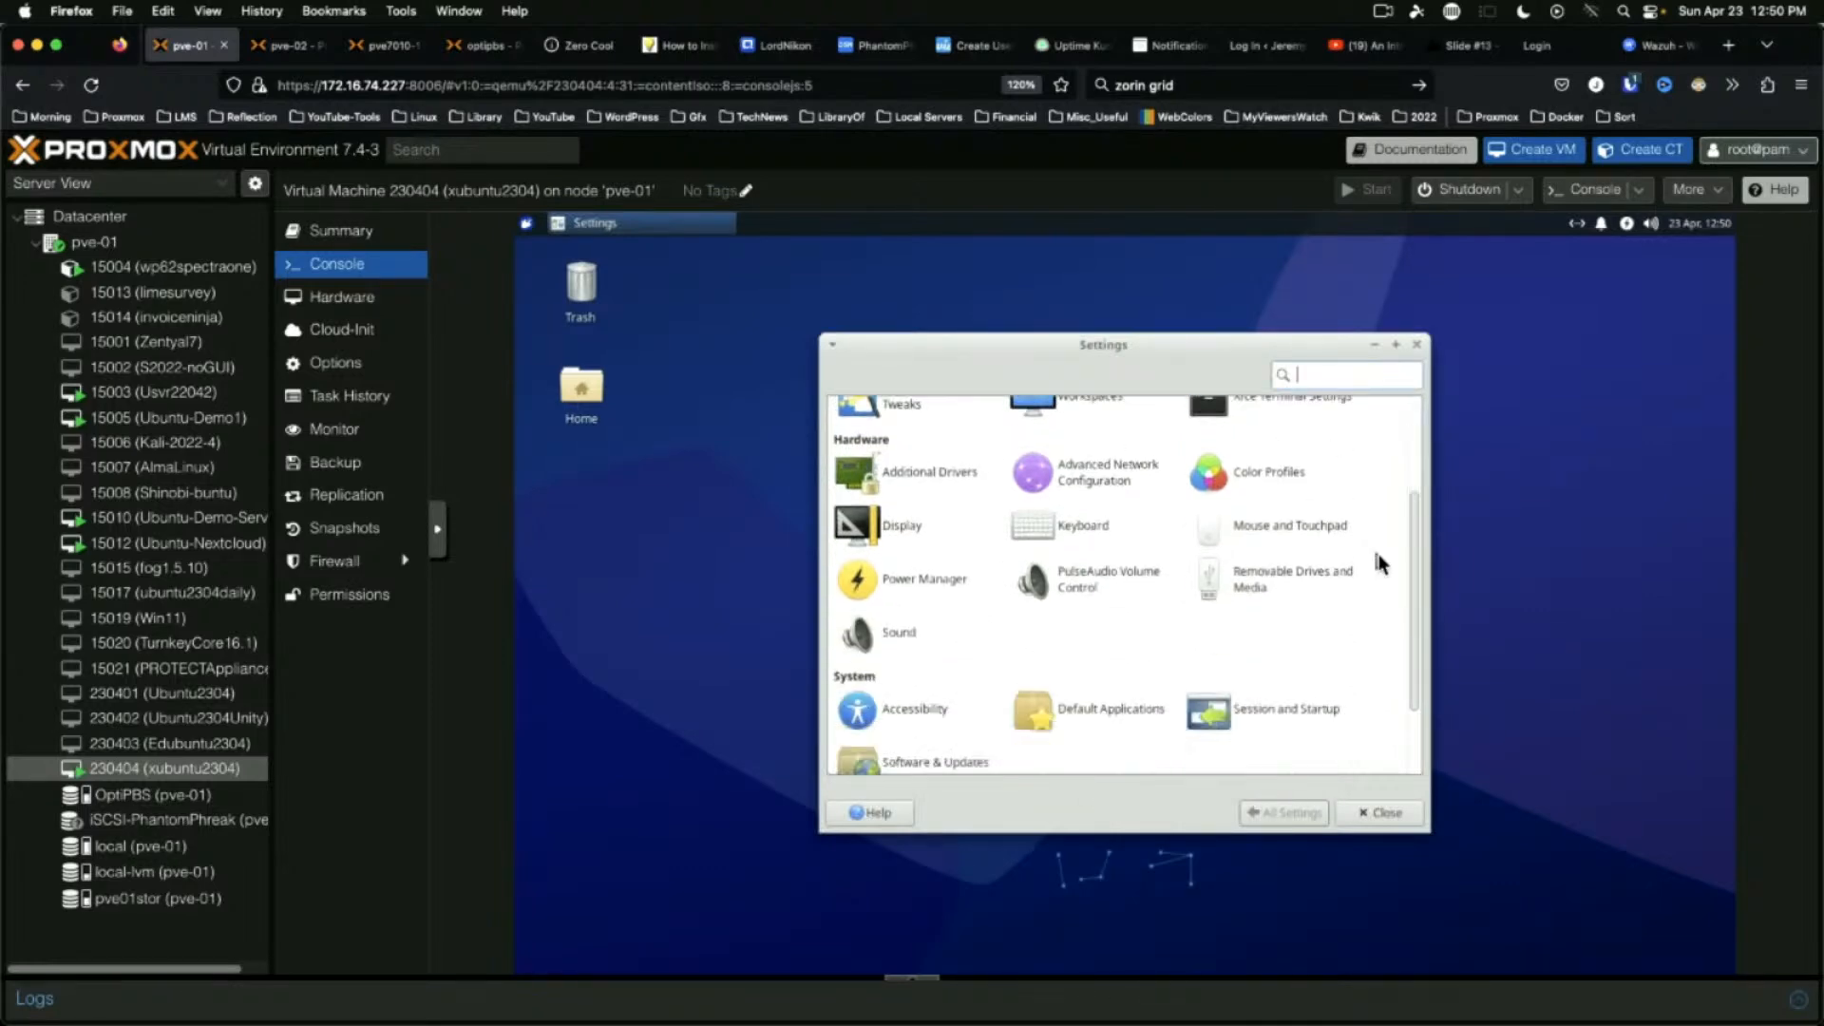
{"action": "scroll", "coordinate": [1381, 563], "scroll_direction": "down", "scroll_amount": 2}
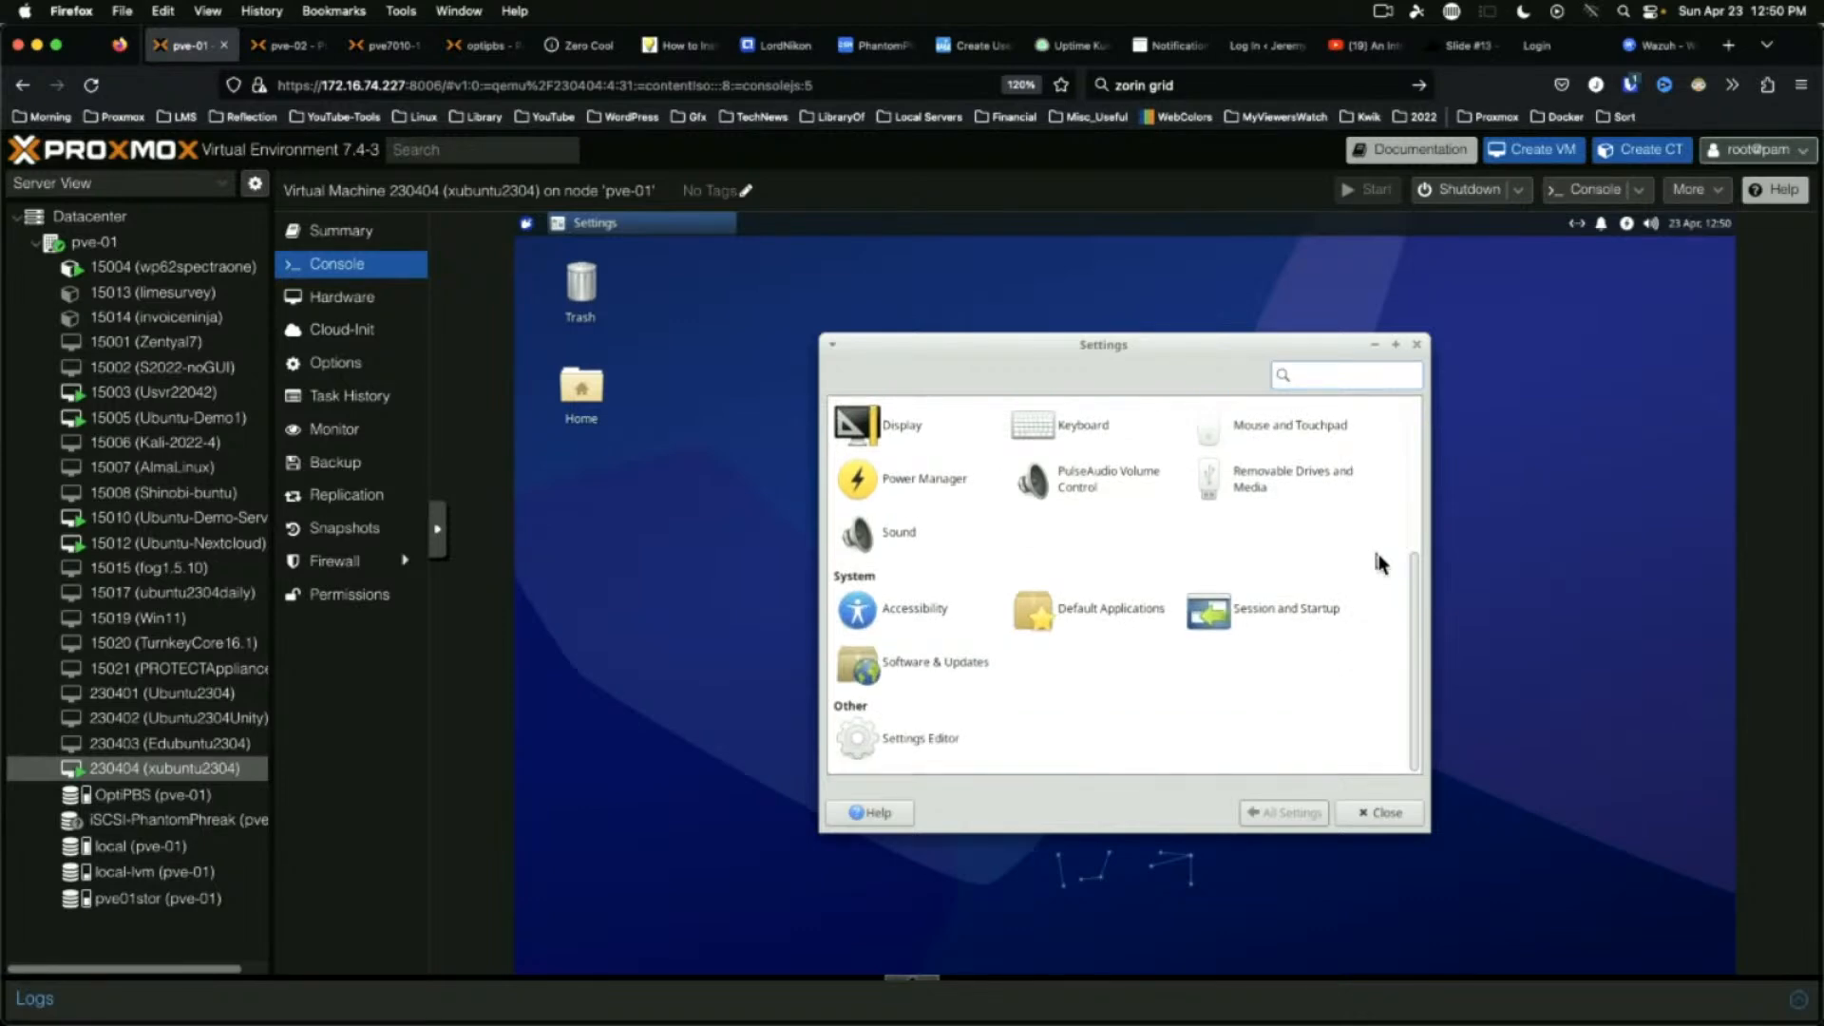
{"action": "scroll", "coordinate": [1381, 562], "scroll_direction": "up", "scroll_amount": 5}
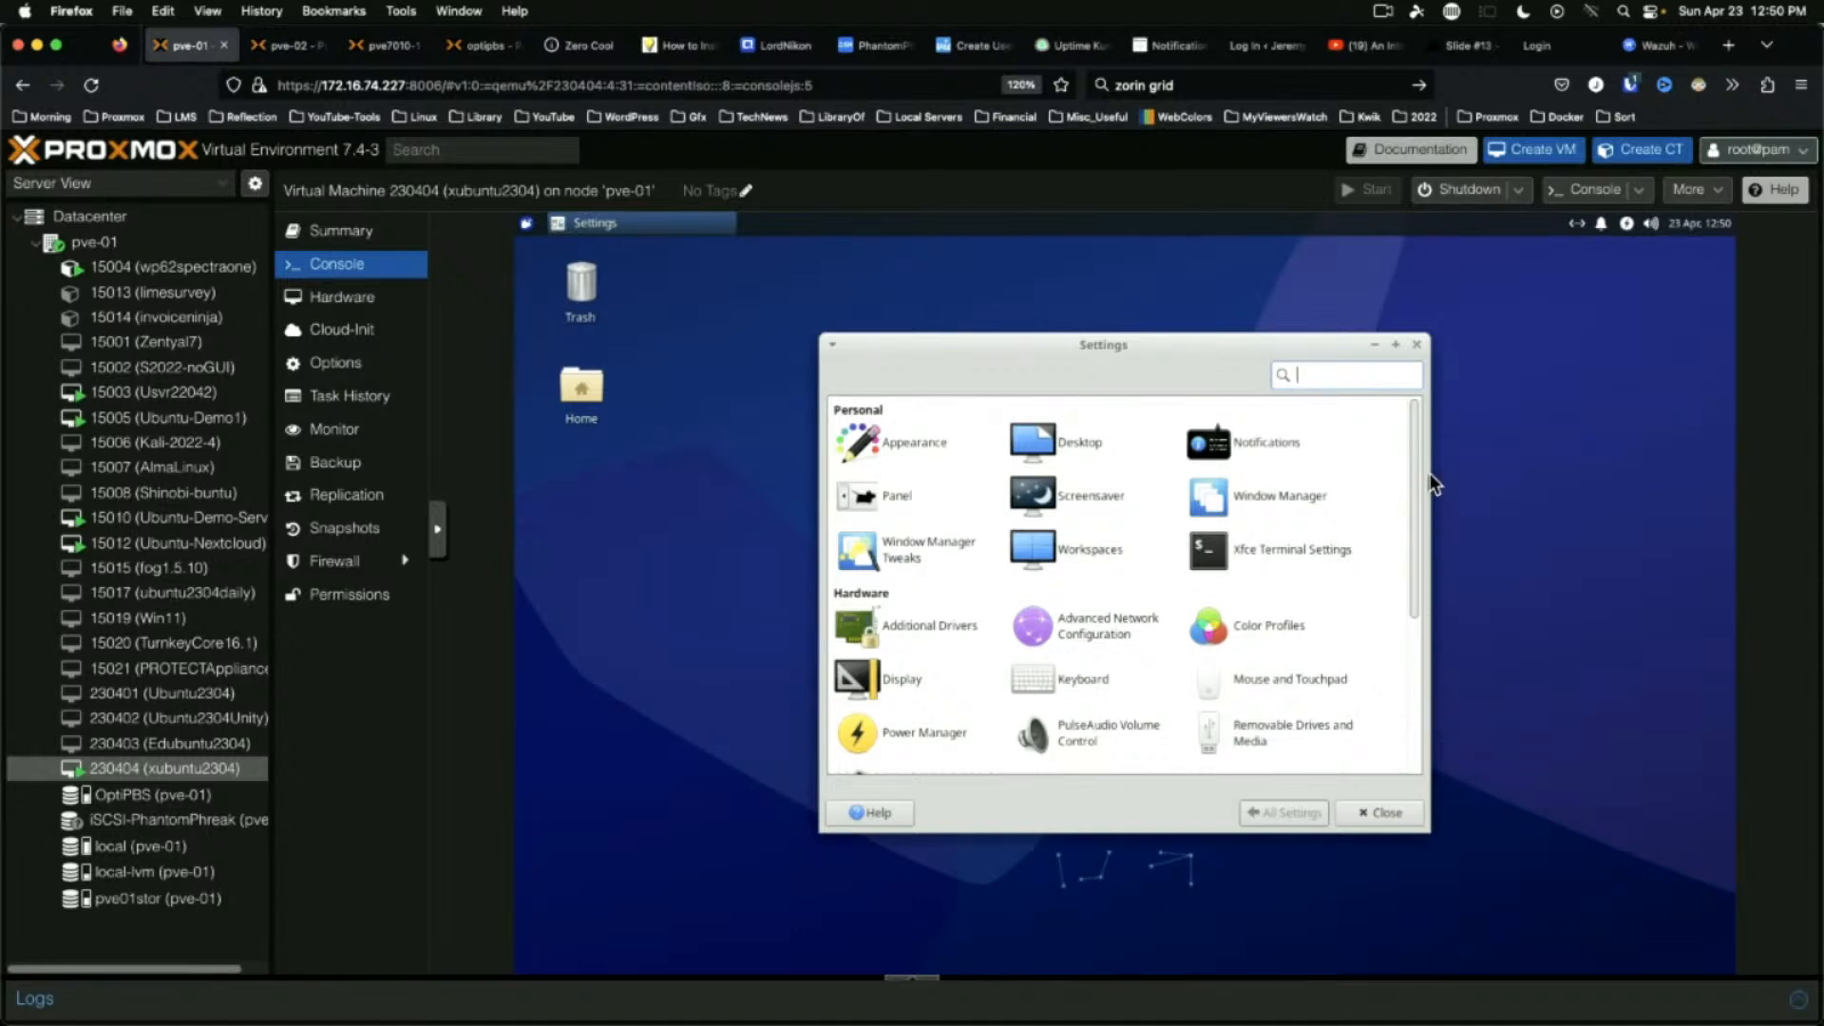
{"action": "left_click_drag", "start_coordinate": [1414, 496], "coordinate": [1395, 682]}
{"action": "left_click", "coordinate": [1380, 812]}
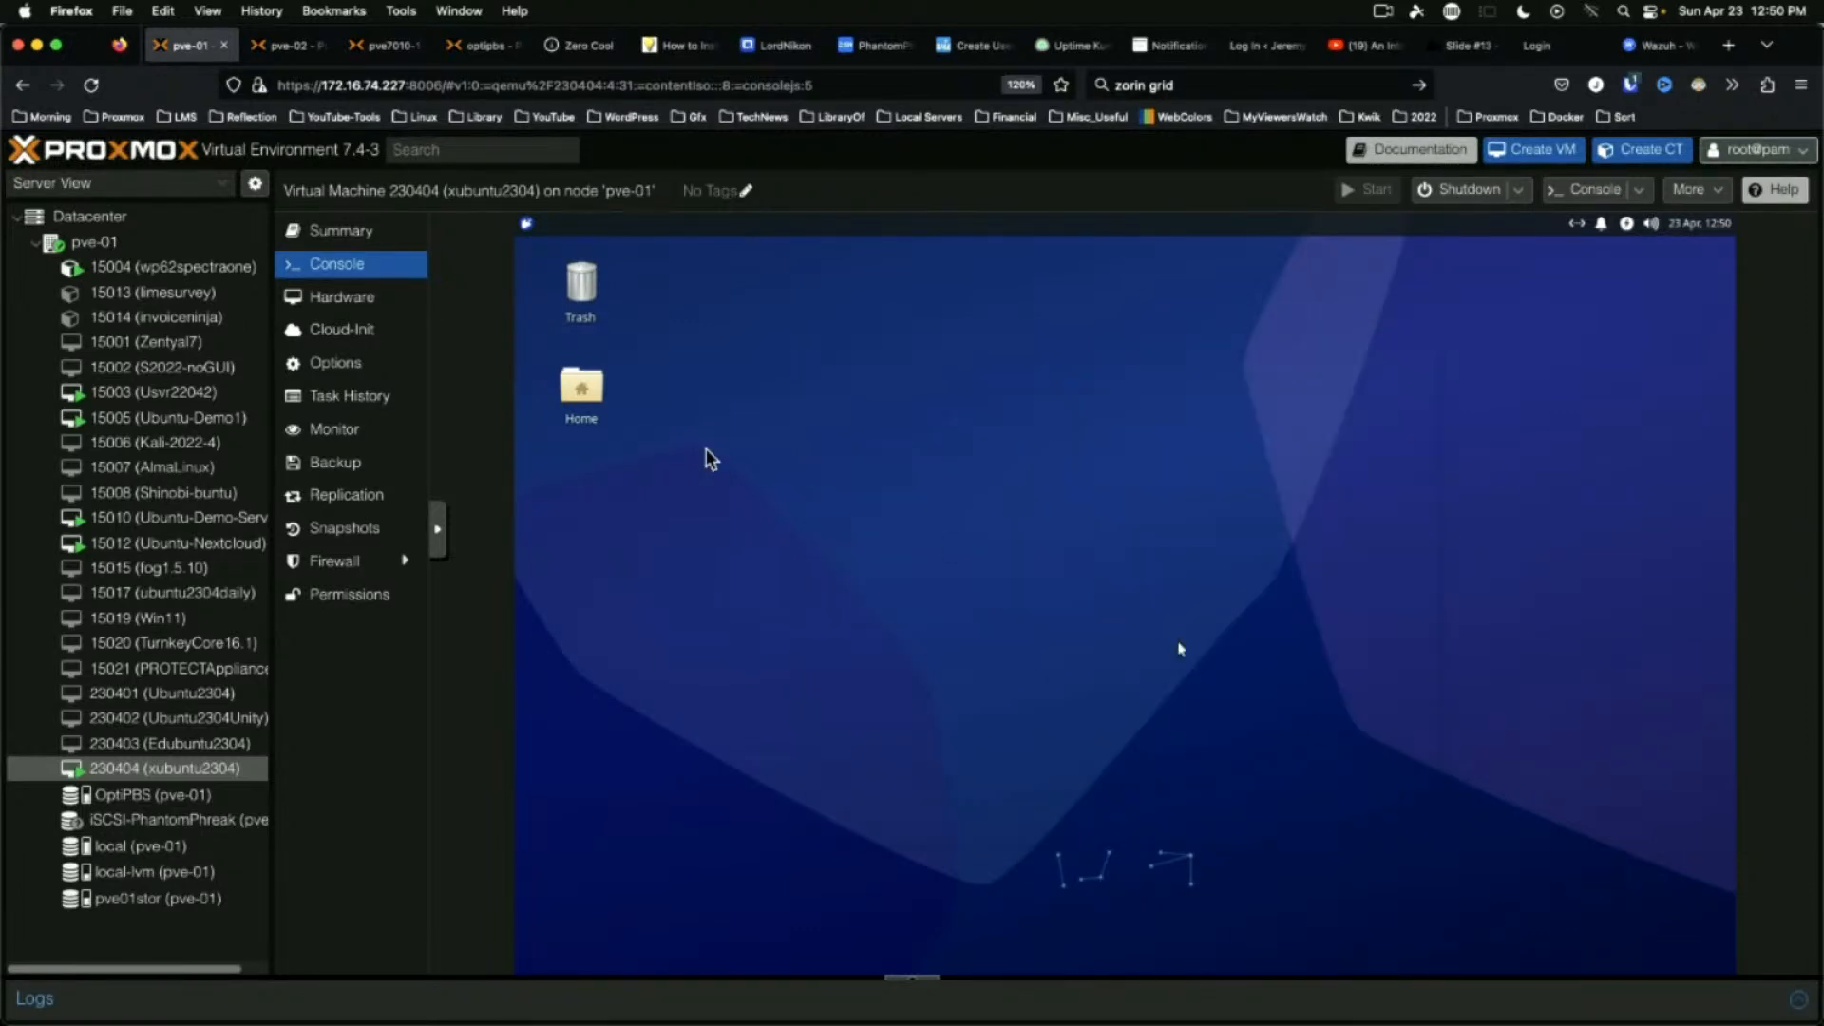
{"action": "left_click", "coordinate": [528, 224]}
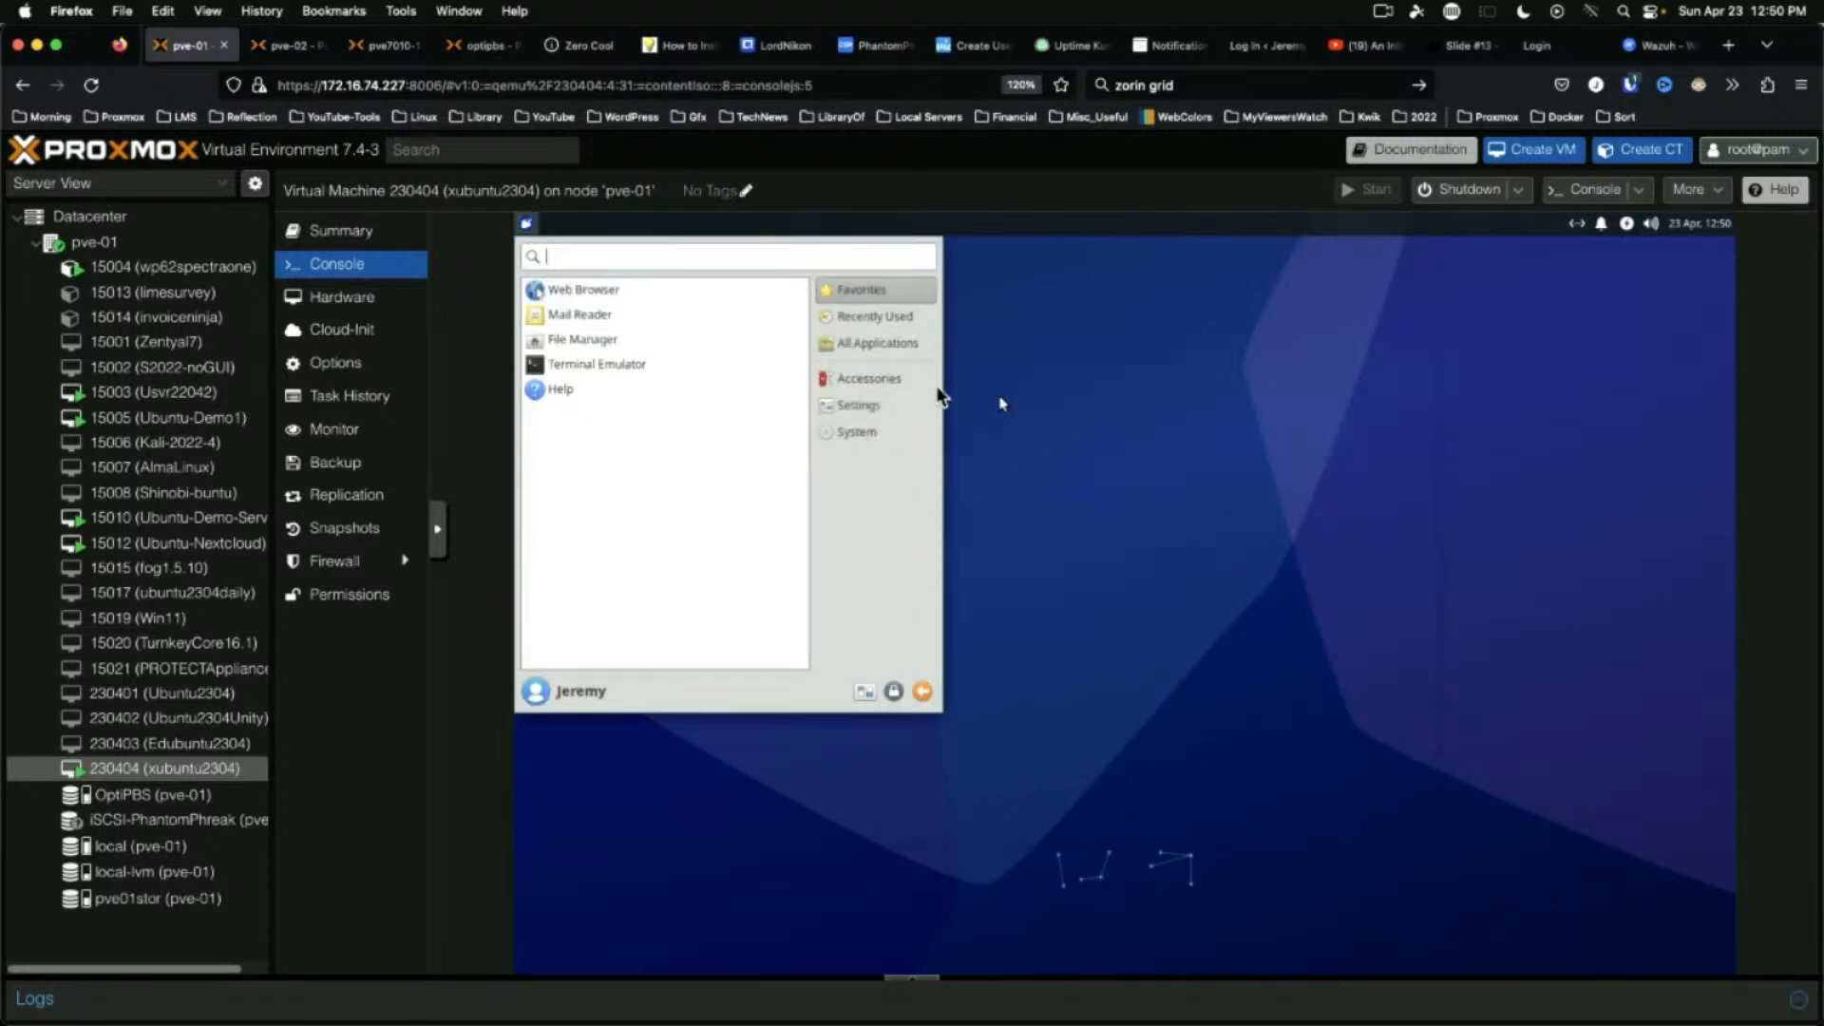
{"action": "left_click", "coordinate": [874, 346]}
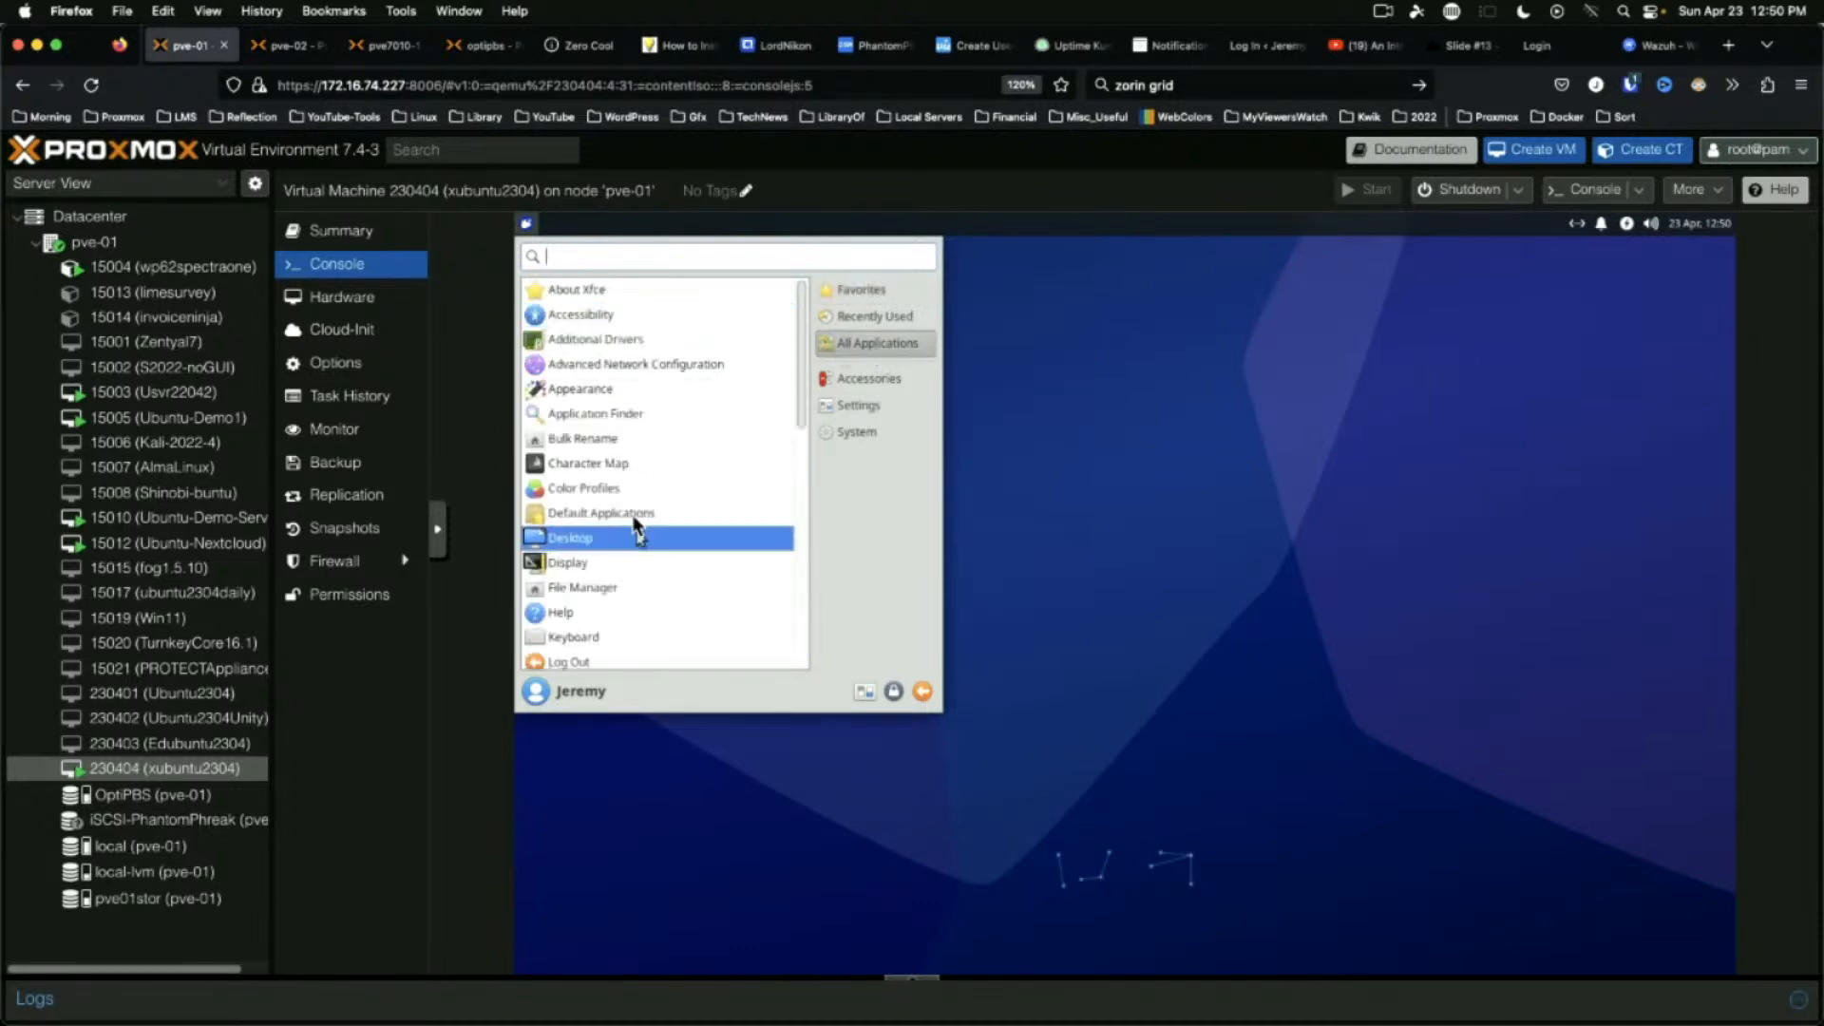
{"action": "scroll", "coordinate": [644, 508], "scroll_direction": "down", "scroll_amount": 2}
{"action": "scroll", "coordinate": [644, 500], "scroll_direction": "down", "scroll_amount": 4}
{"action": "scroll", "coordinate": [686, 447], "scroll_direction": "down", "scroll_amount": 3}
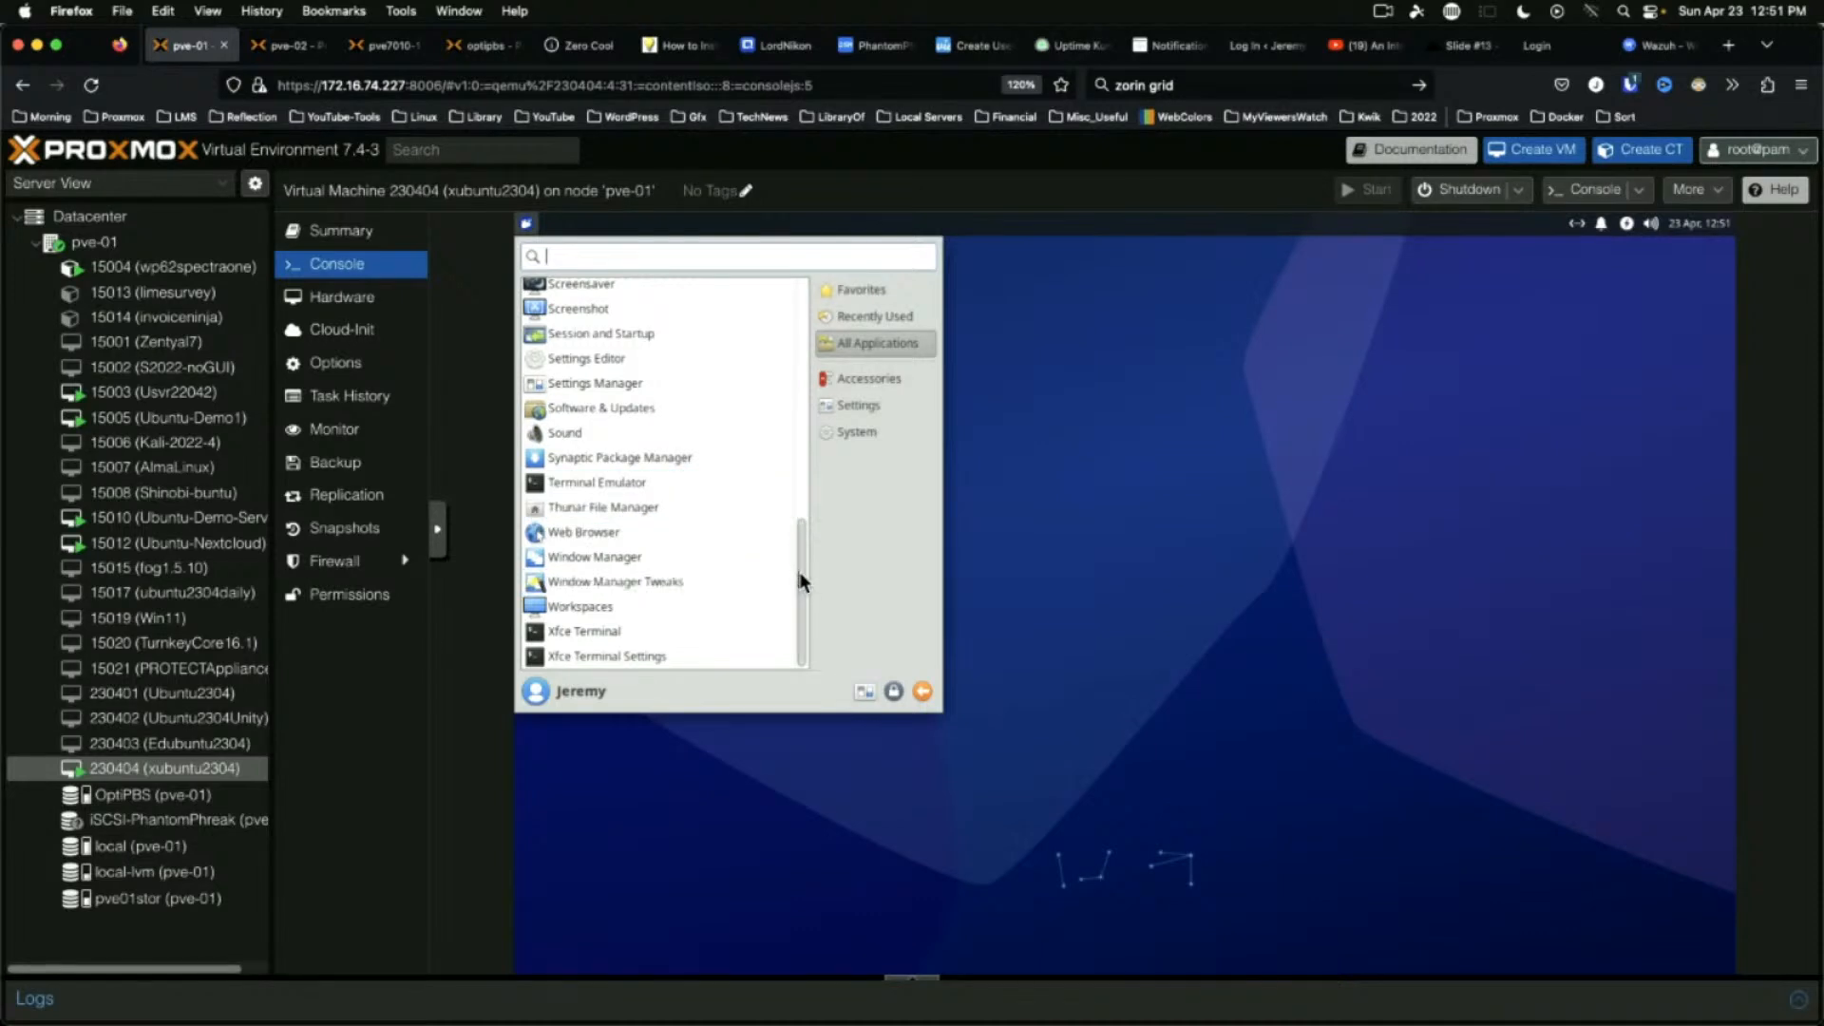
{"action": "left_click_drag", "start_coordinate": [798, 584], "coordinate": [763, 226]}
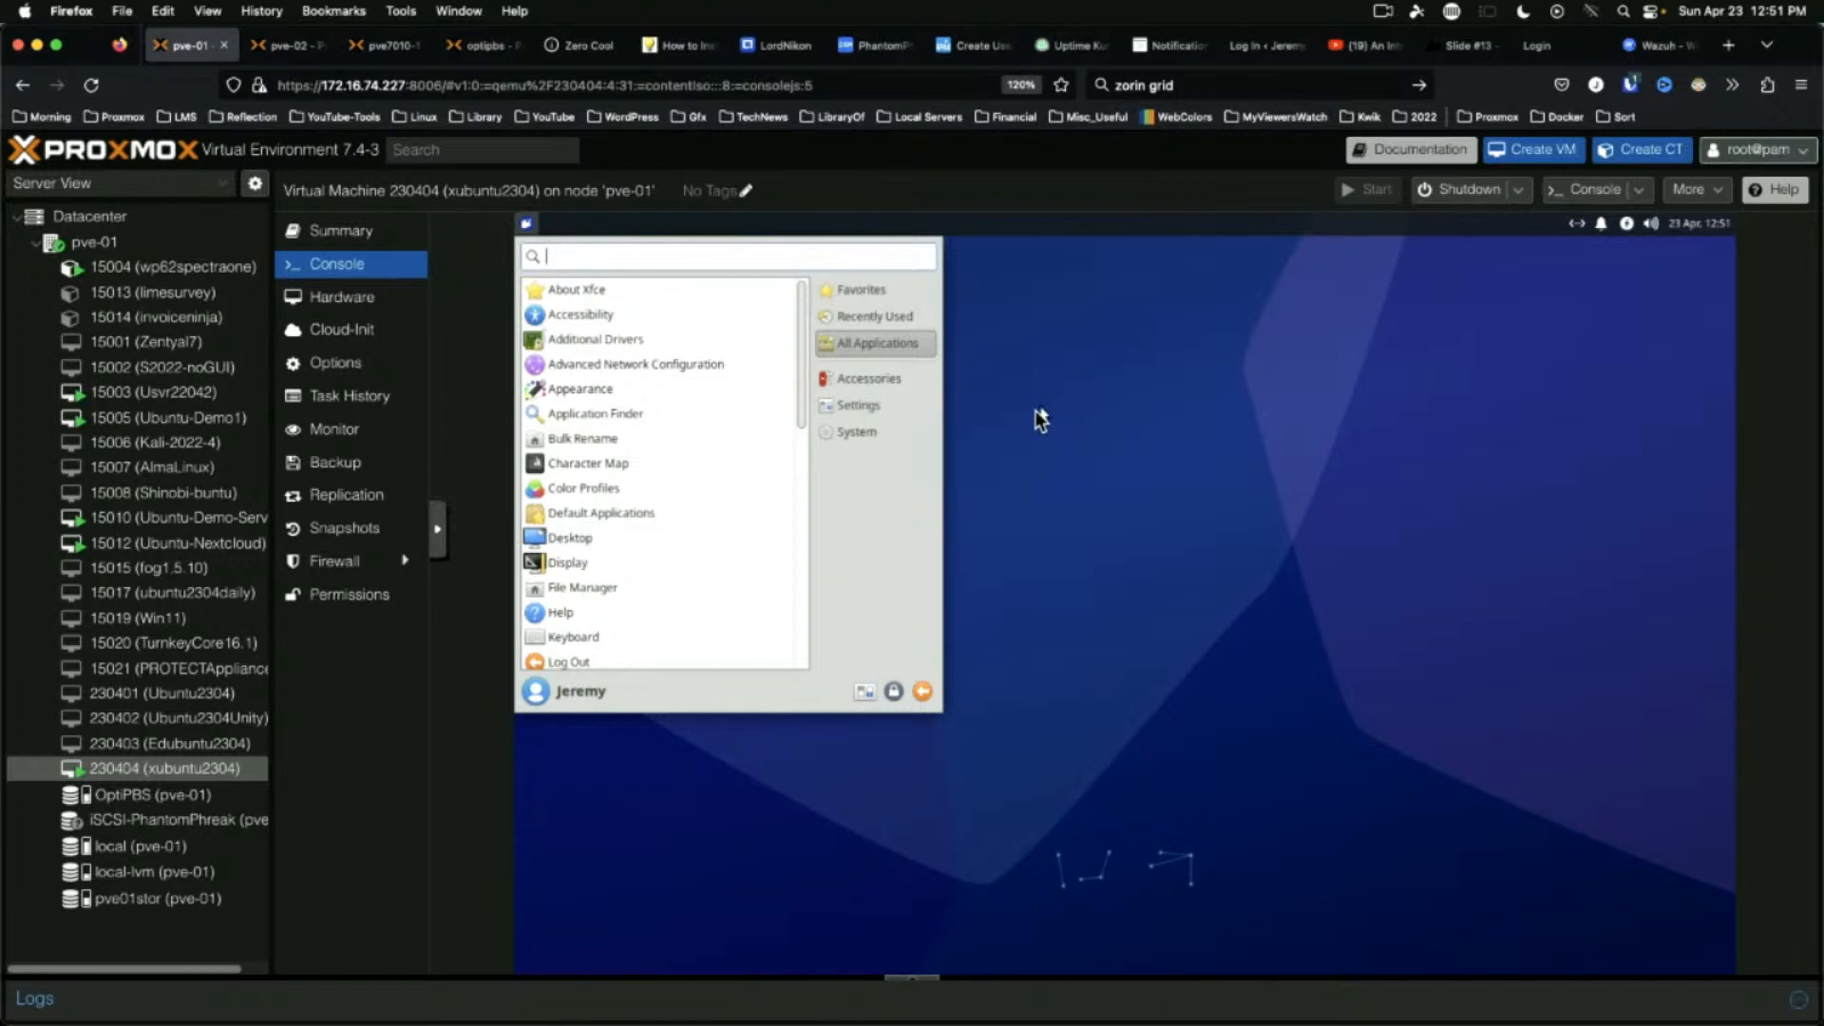
{"action": "left_click", "coordinate": [1026, 439]}
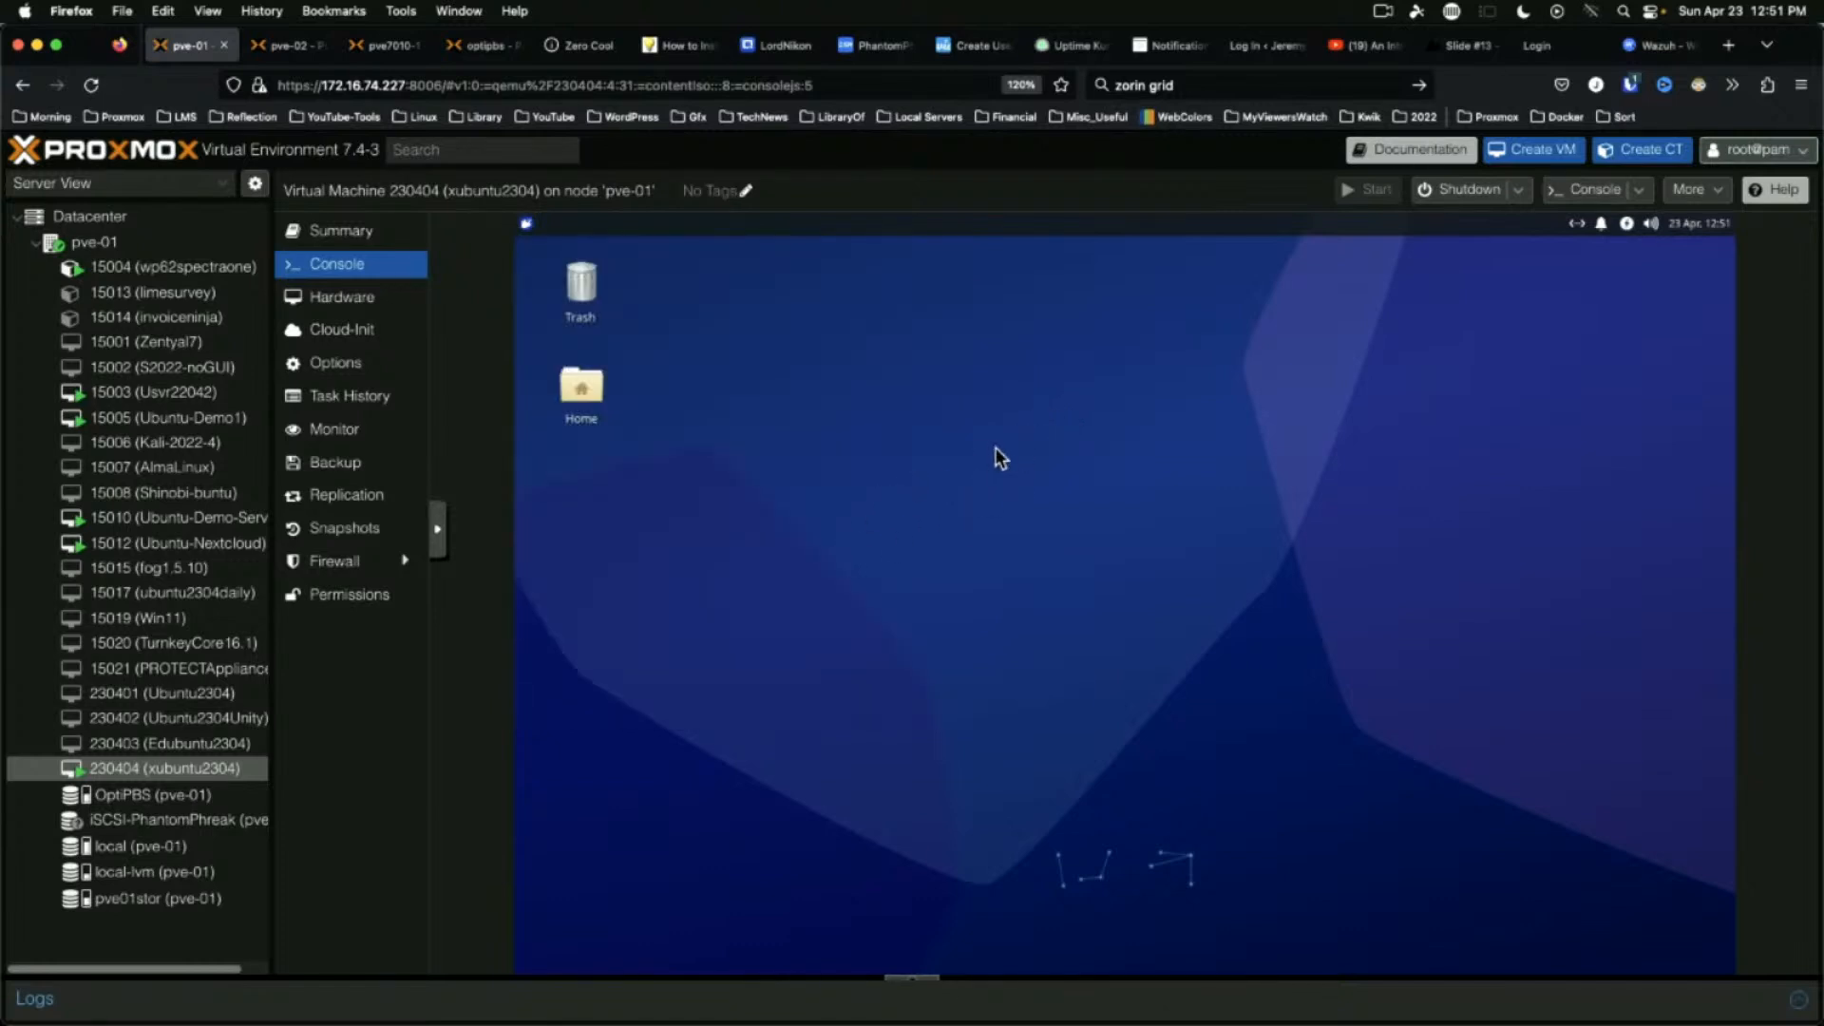